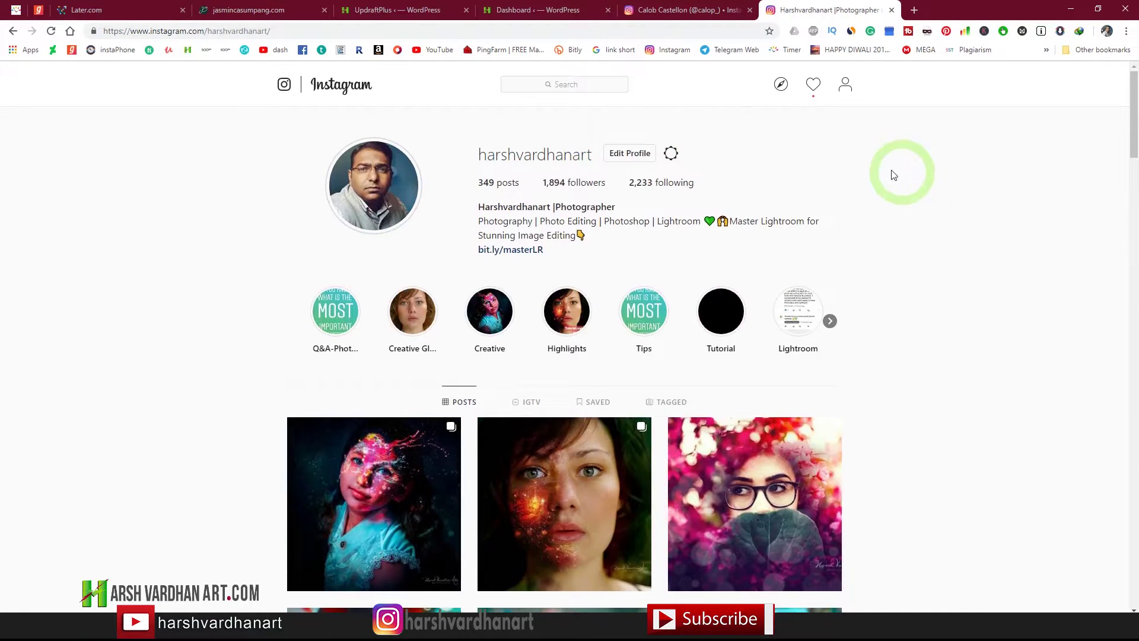
# Look over the Instagram profile page and page through its Q&A-Photography story highlight
pyautogui.moveTo(480, 157); pyautogui.dragTo(596, 156)
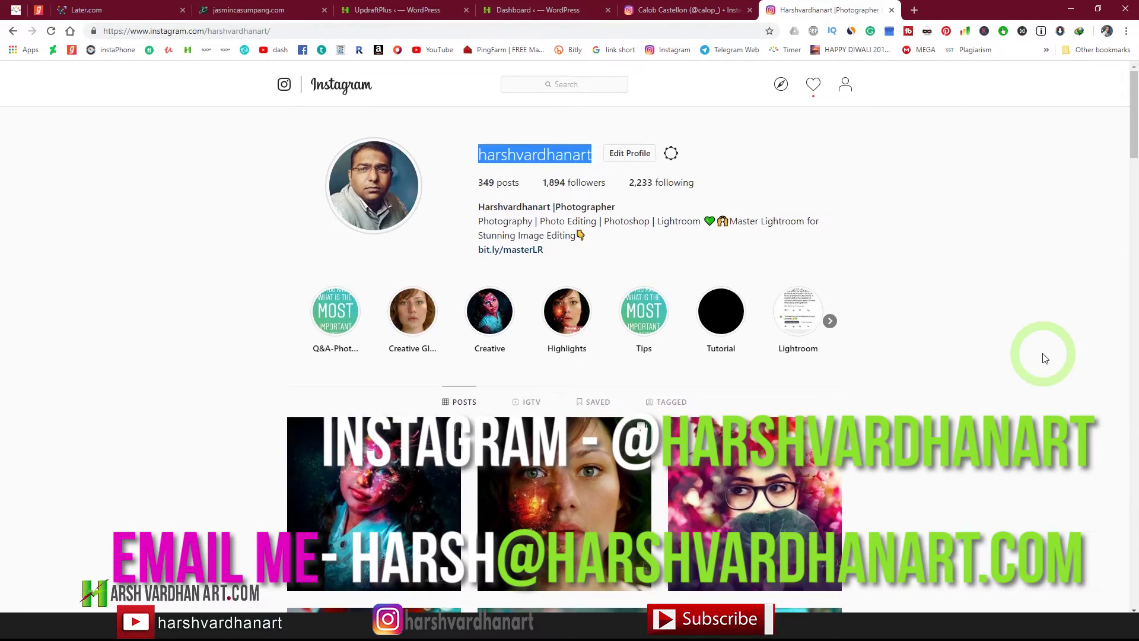
pyautogui.scroll(-3, 1046, 358)
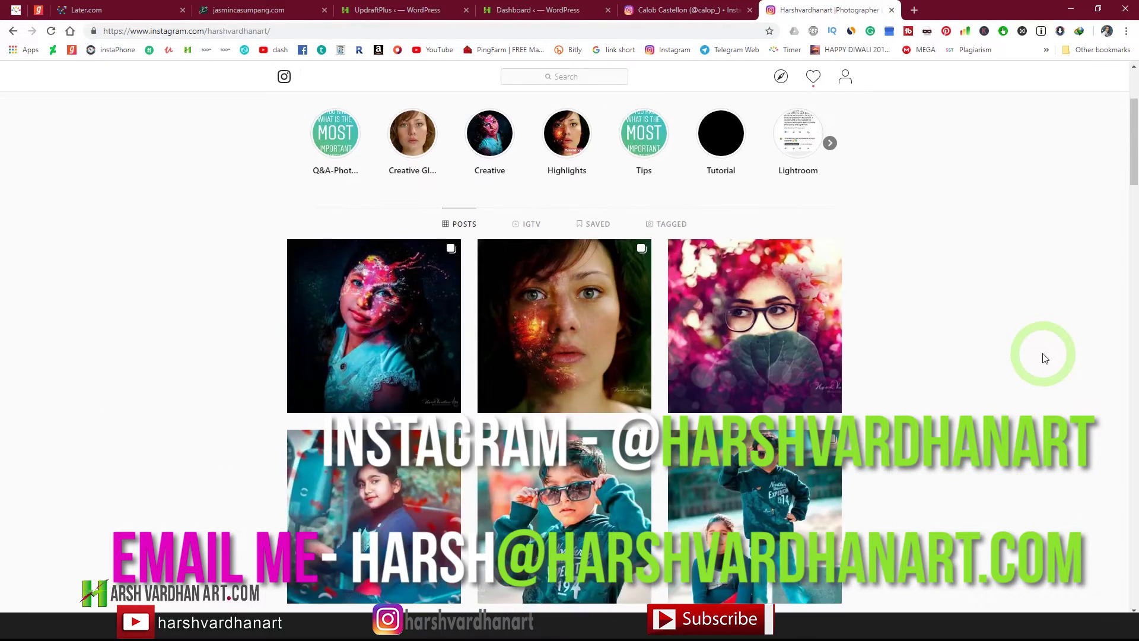
pyautogui.click(333, 138)
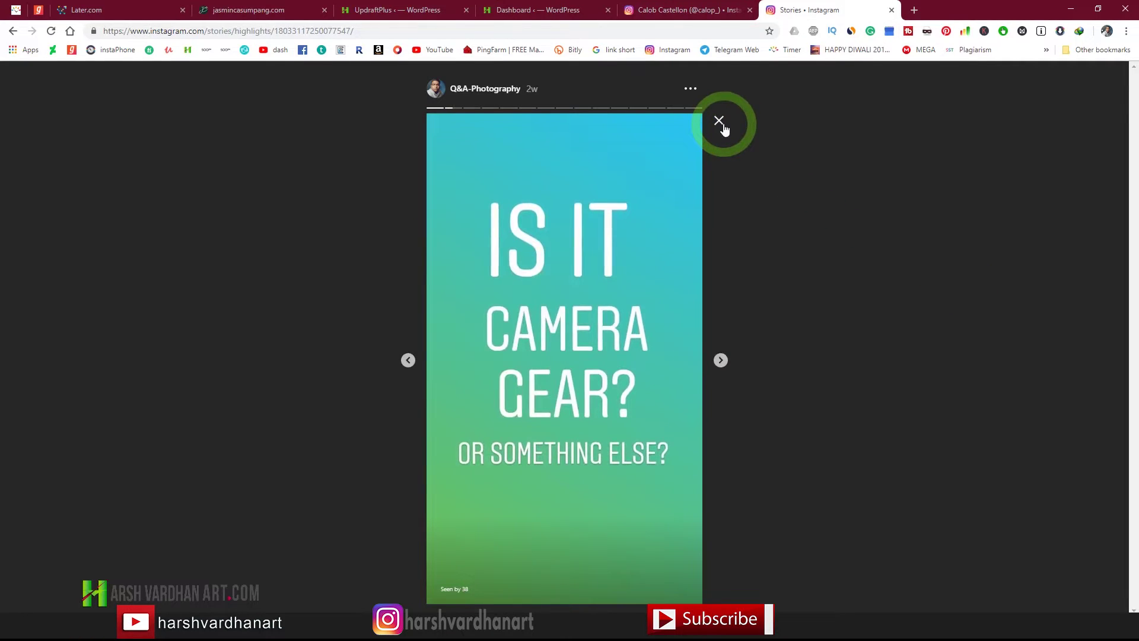
pyautogui.click(721, 361)
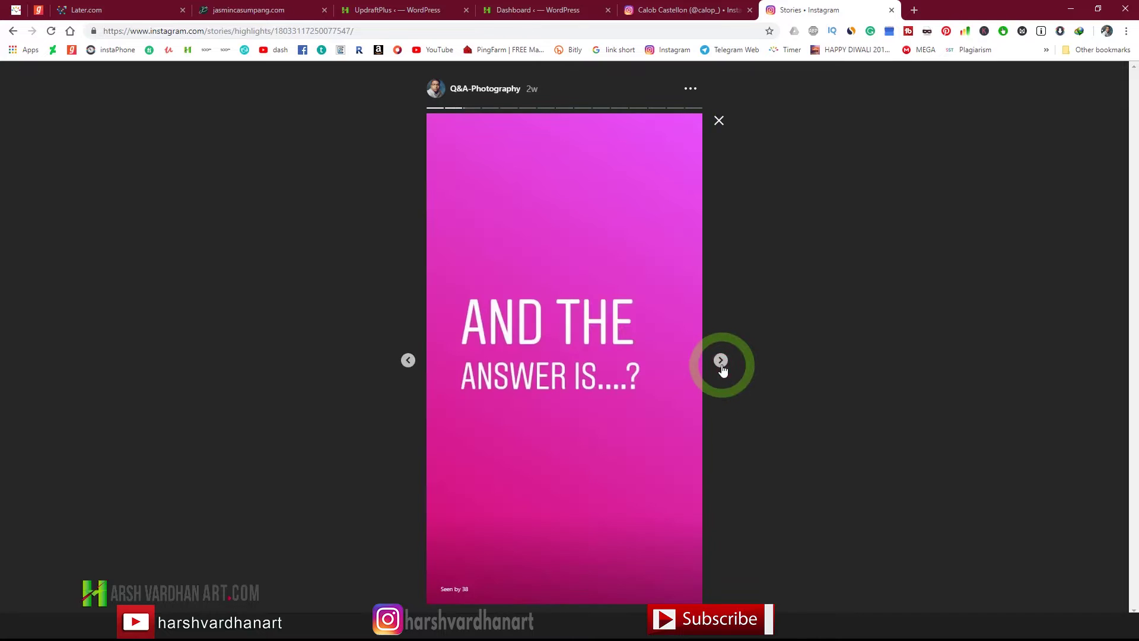
pyautogui.click(721, 361)
pyautogui.click(721, 361)
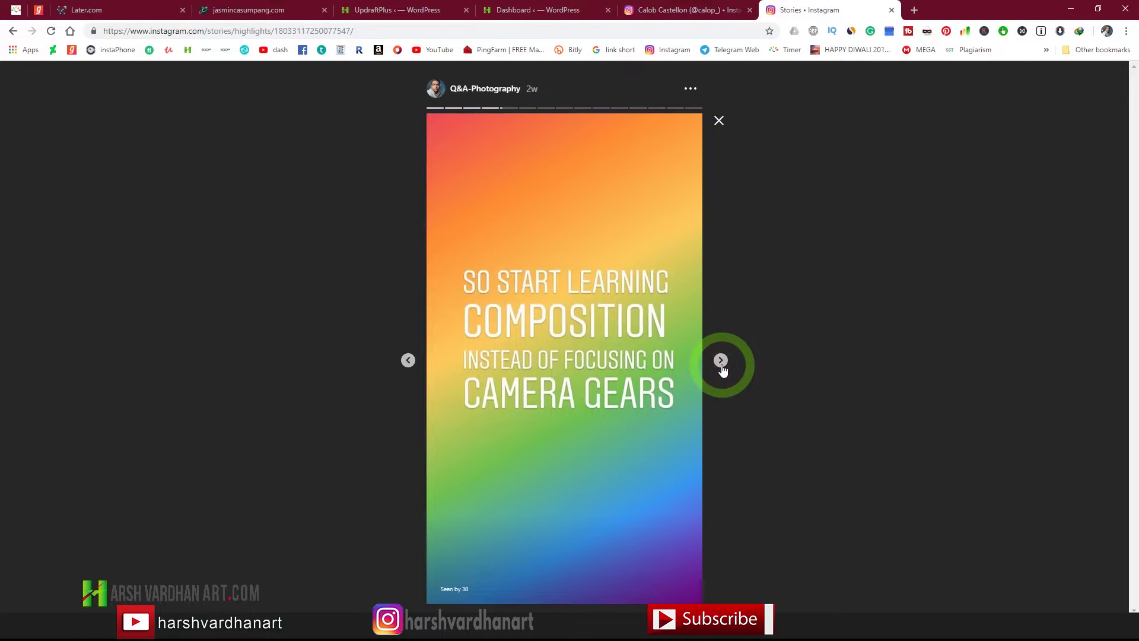
pyautogui.click(722, 363)
pyautogui.click(721, 125)
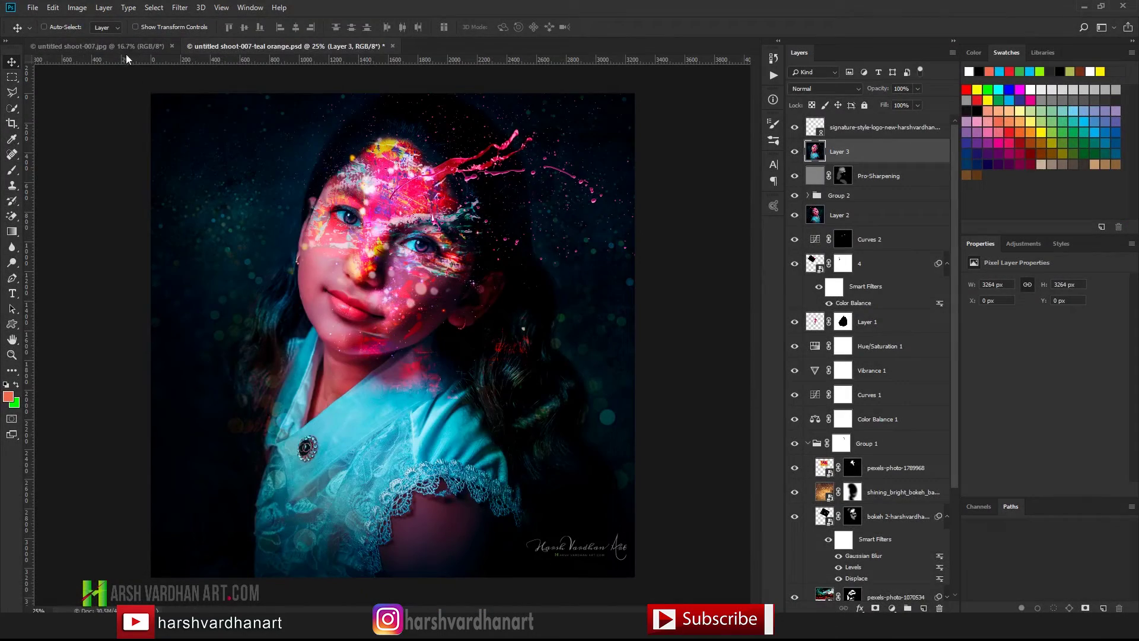
# In Photoshop, bring up the untitled shoot-007.jpg document and duplicate its Background layer
pyautogui.click(124, 46)
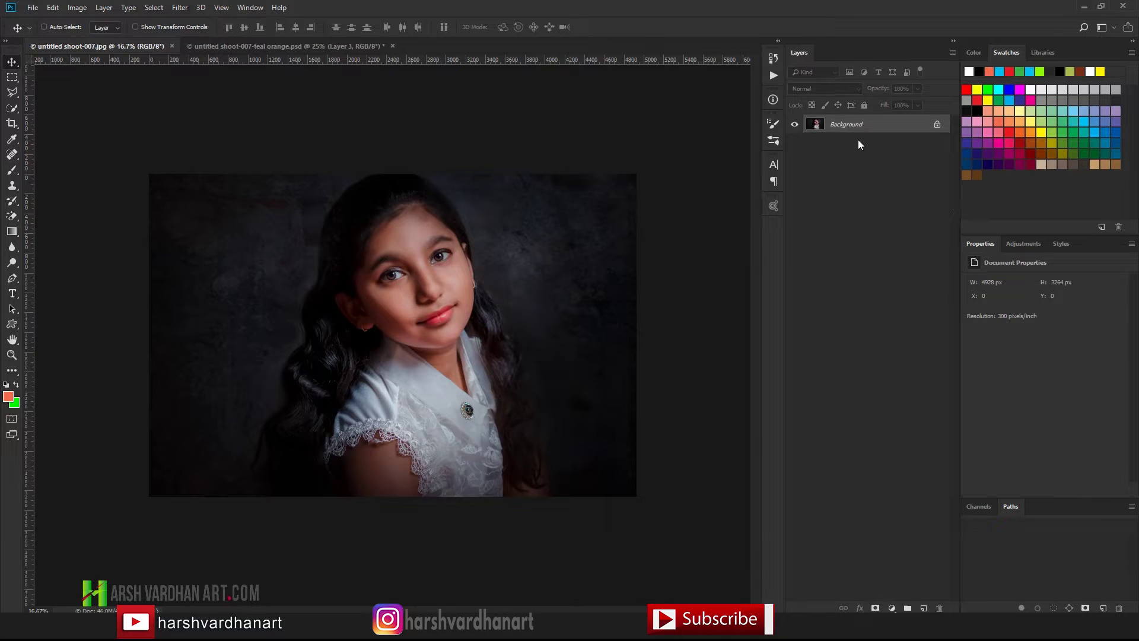
pyautogui.moveTo(848, 131); pyautogui.dragTo(847, 128)
pyautogui.hotkey('ctrl', 'j')
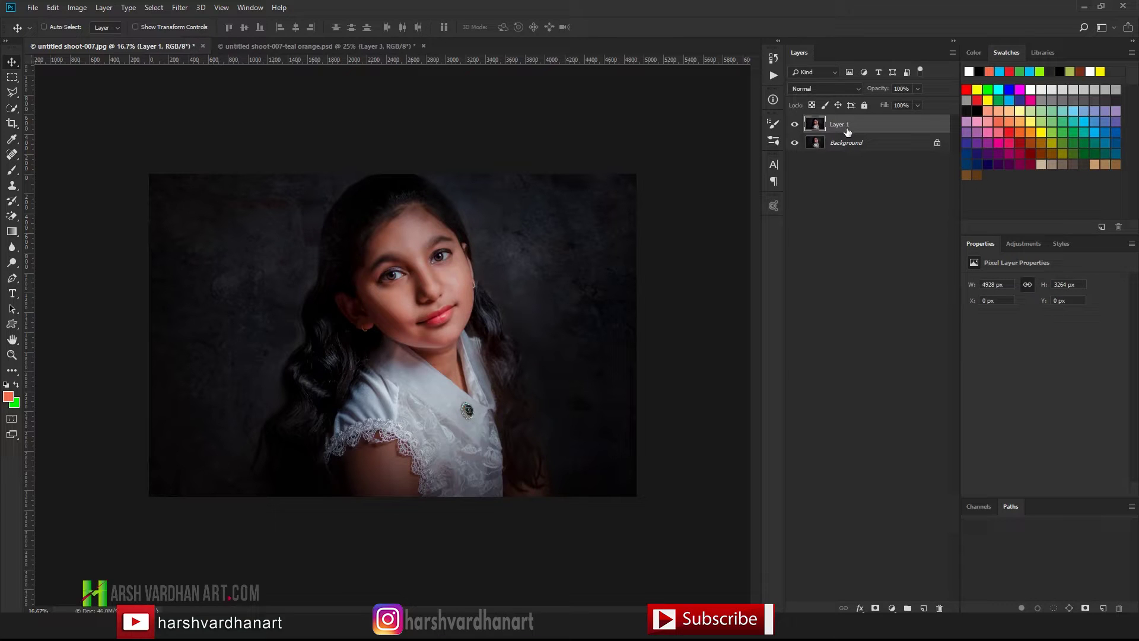
# Open the Camera Raw Filter on the duplicated layer and apply the Cinematic Magic-Cyan Orange user preset
pyautogui.click(177, 8)
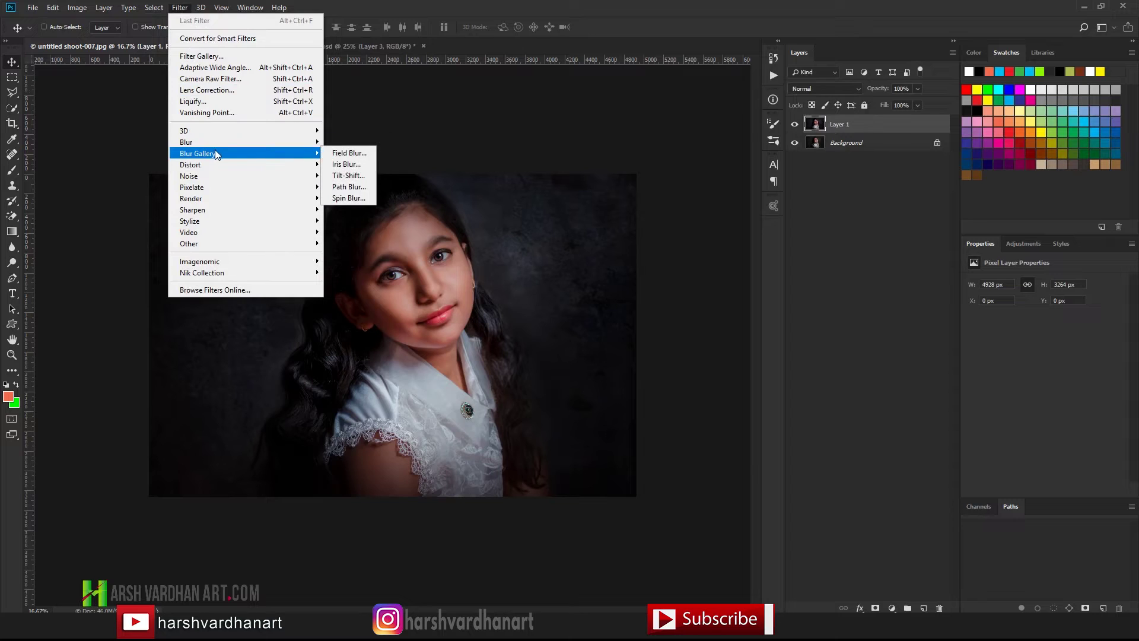
pyautogui.click(239, 81)
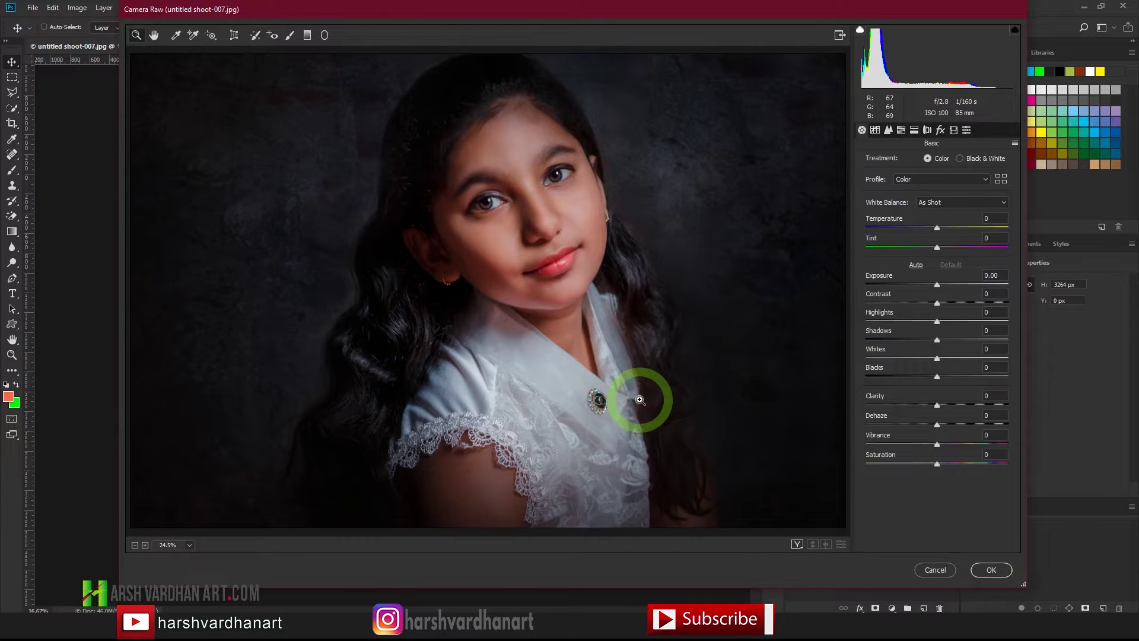
pyautogui.click(967, 131)
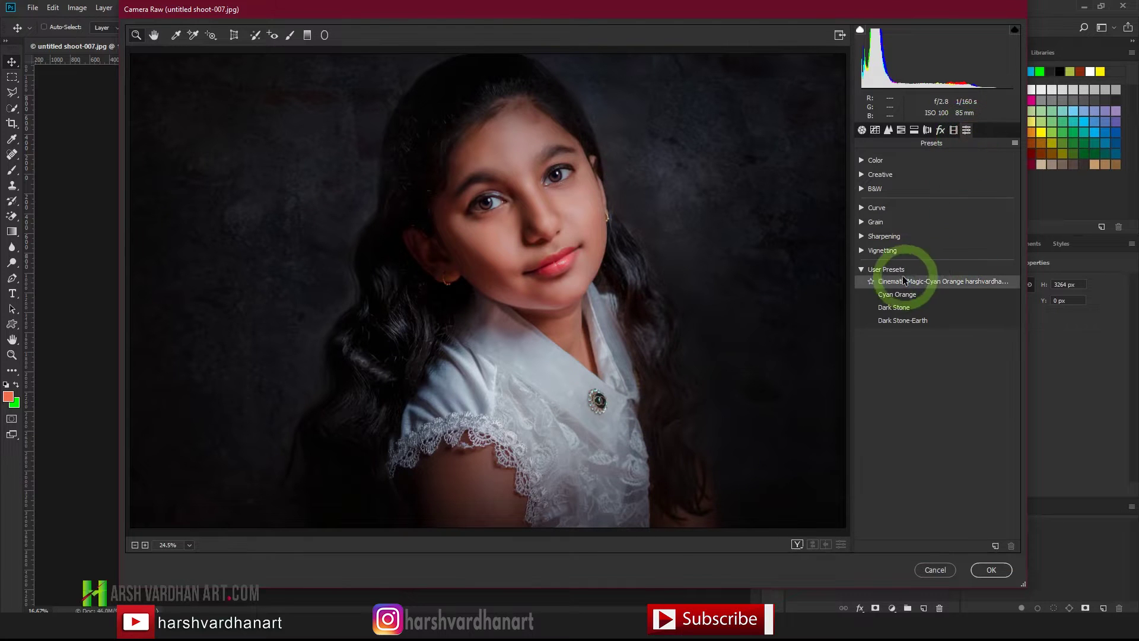
pyautogui.click(930, 282)
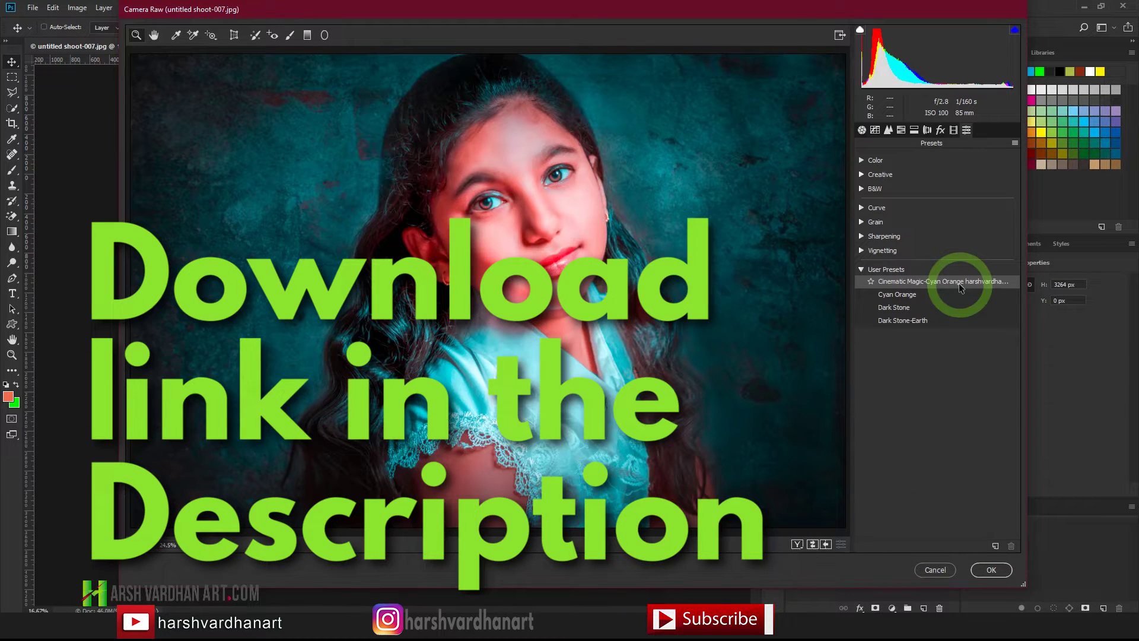
pyautogui.click(966, 283)
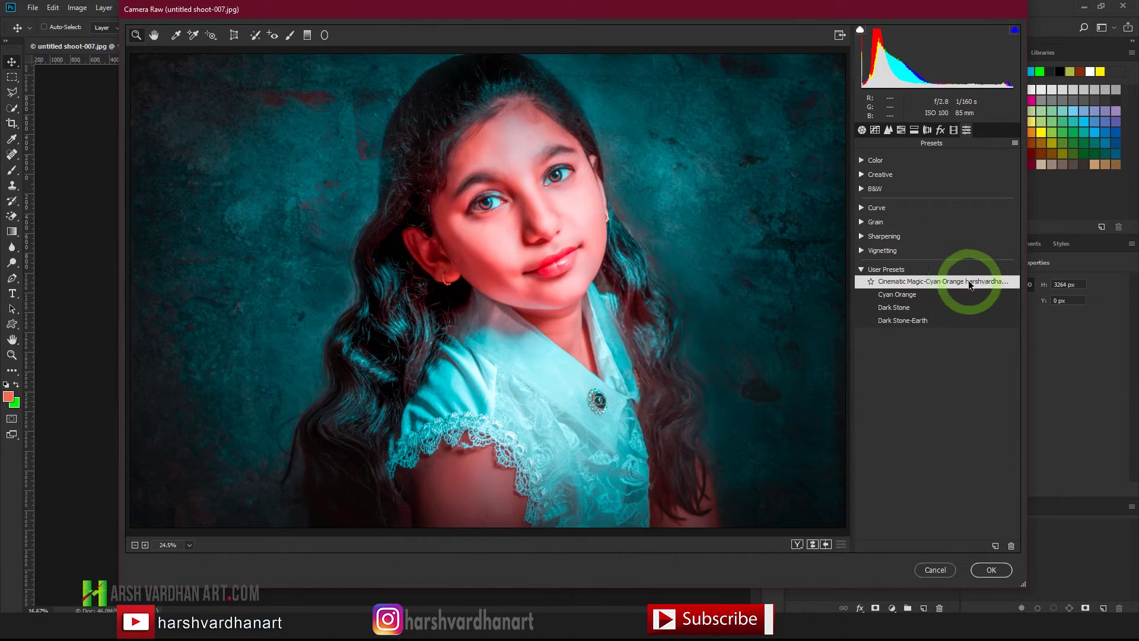
# Reset Exposure, Contrast, Highlights, Shadows and Whites to 0 in the Basic adjustments
pyautogui.click(864, 133)
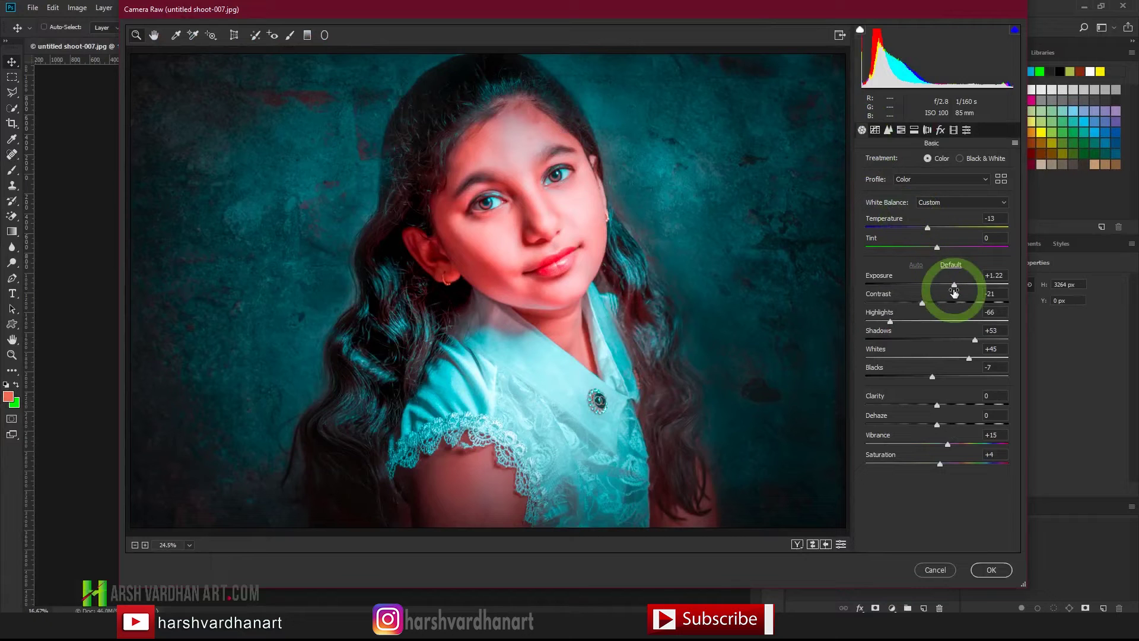
pyautogui.doubleClick(953, 286)
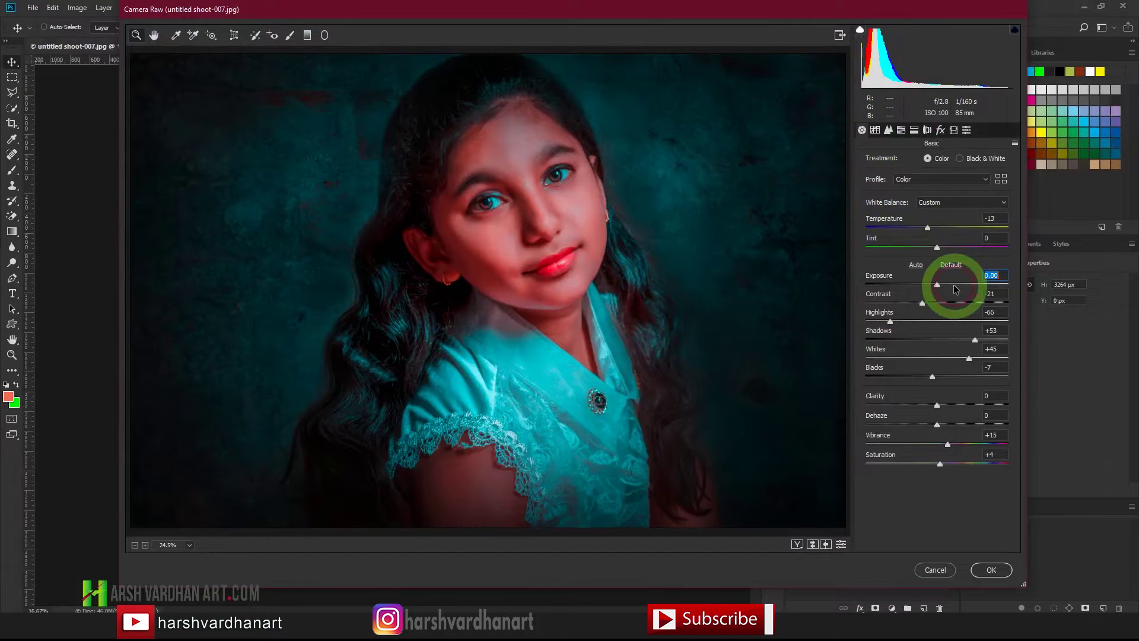
pyautogui.doubleClick(922, 304)
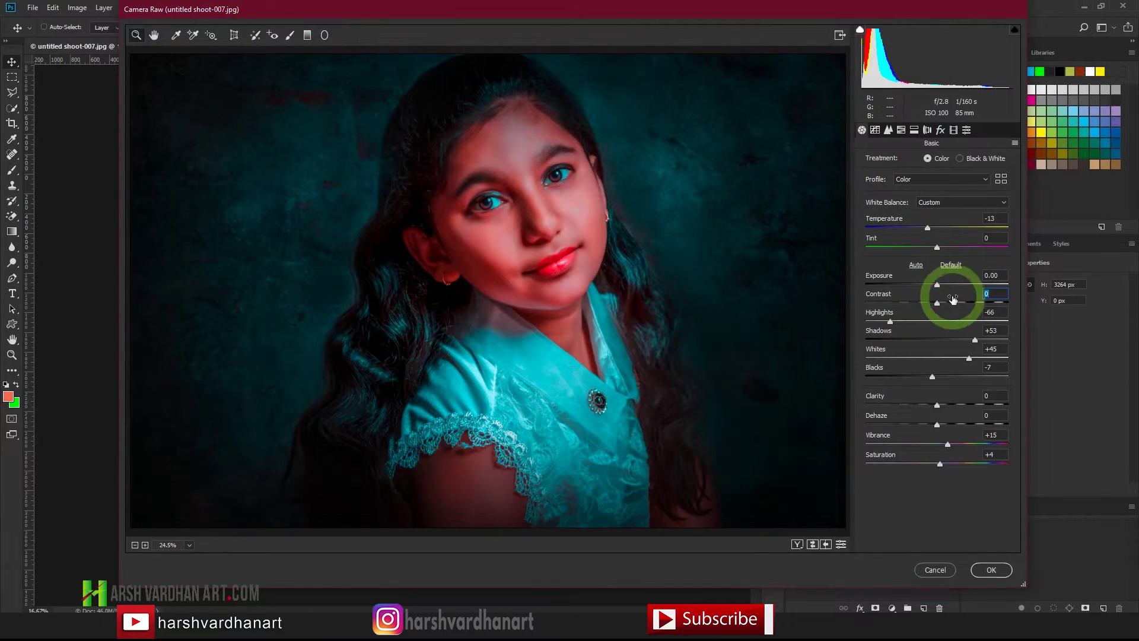
pyautogui.click(890, 321)
pyautogui.doubleClick(890, 321)
pyautogui.doubleClick(975, 340)
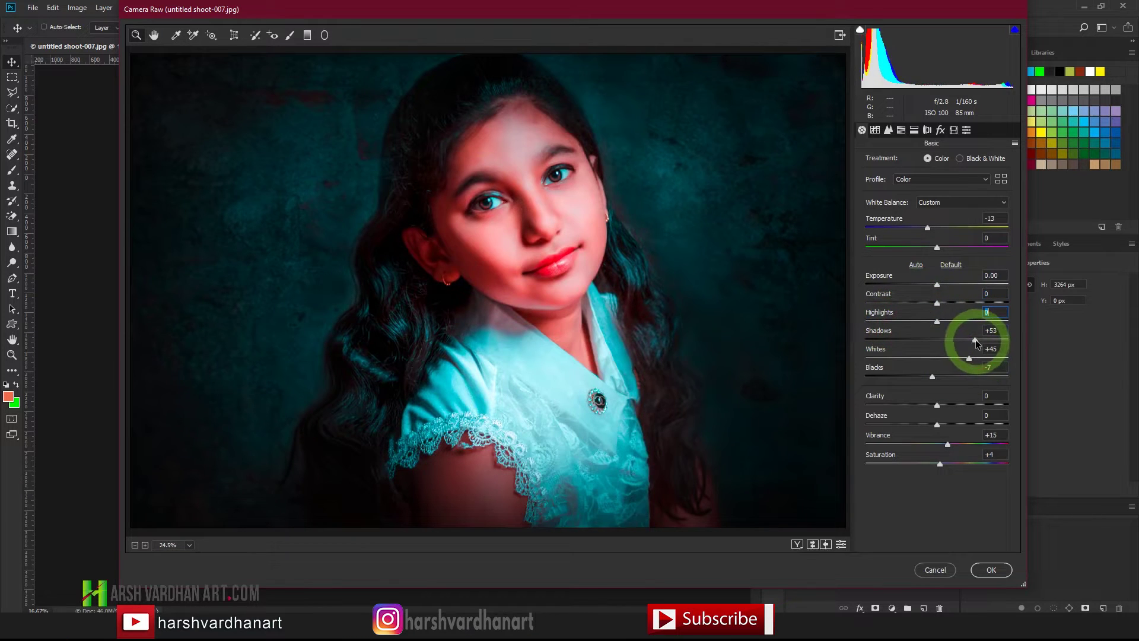
pyautogui.click(970, 358)
pyautogui.doubleClick(971, 357)
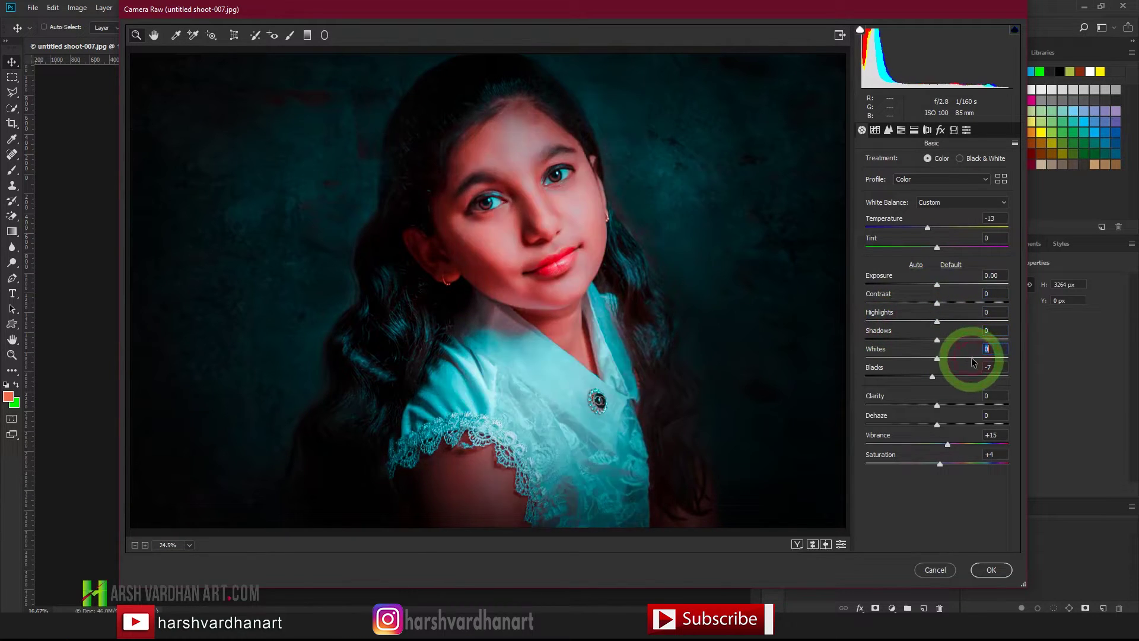
# Reset Vibrance to 0, set Saturation to -17 and apply the Camera Raw adjustments to the layer
pyautogui.doubleClick(947, 444)
pyautogui.moveTo(940, 464); pyautogui.dragTo(927, 468)
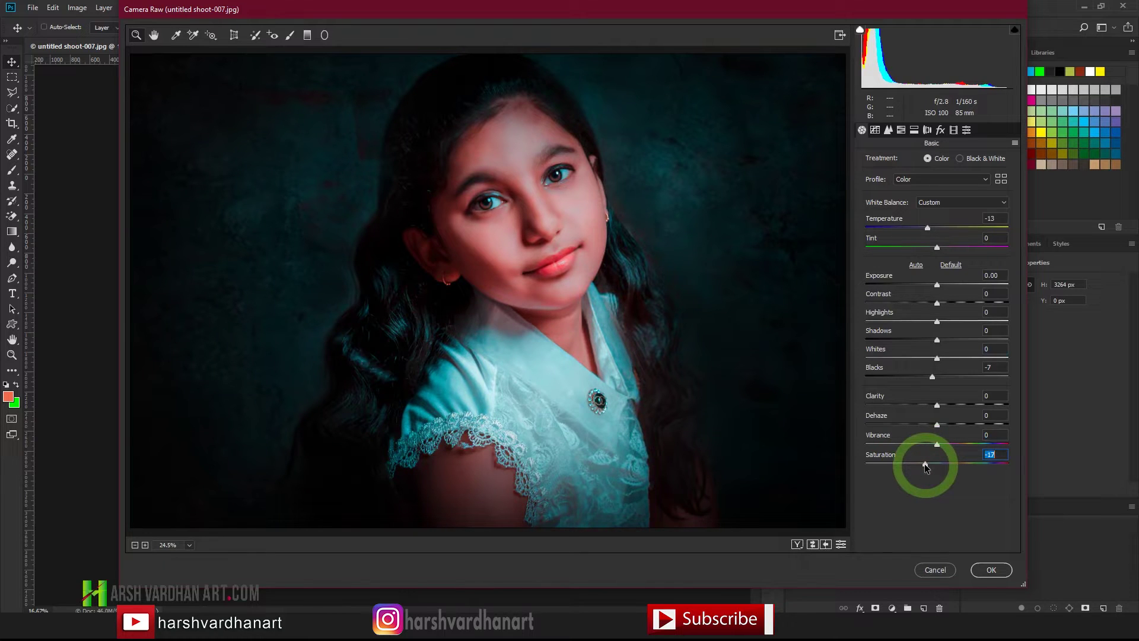
pyautogui.click(992, 571)
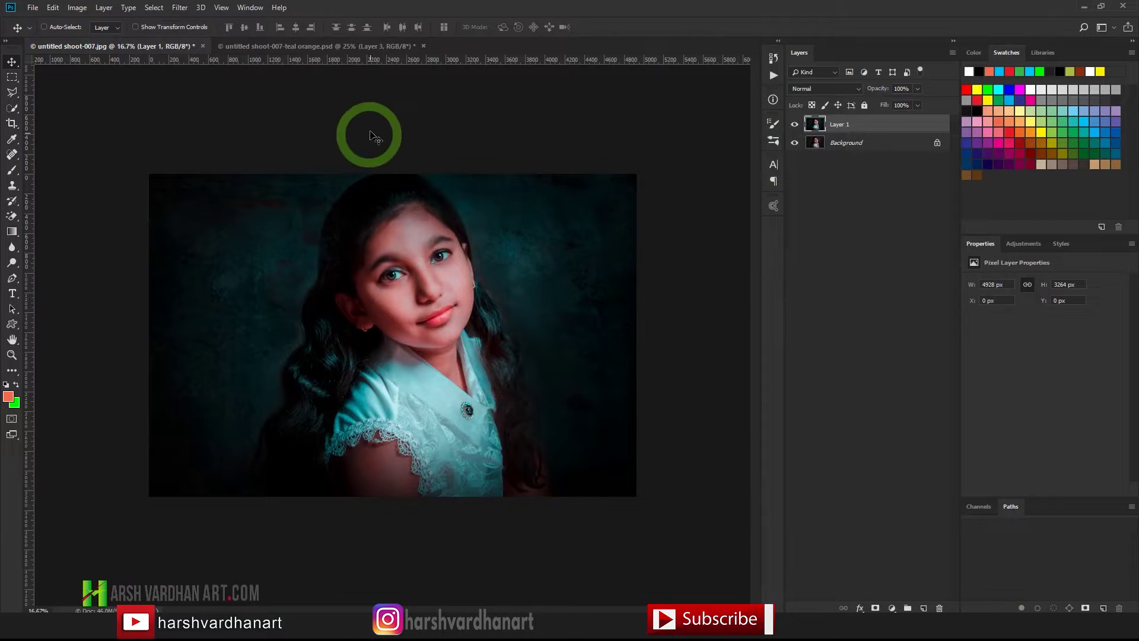
# In untitled shoot-007-teal orange.psd, show only the bottom layer, Layer 0, to inspect the color-graded base portrait
pyautogui.click(312, 45)
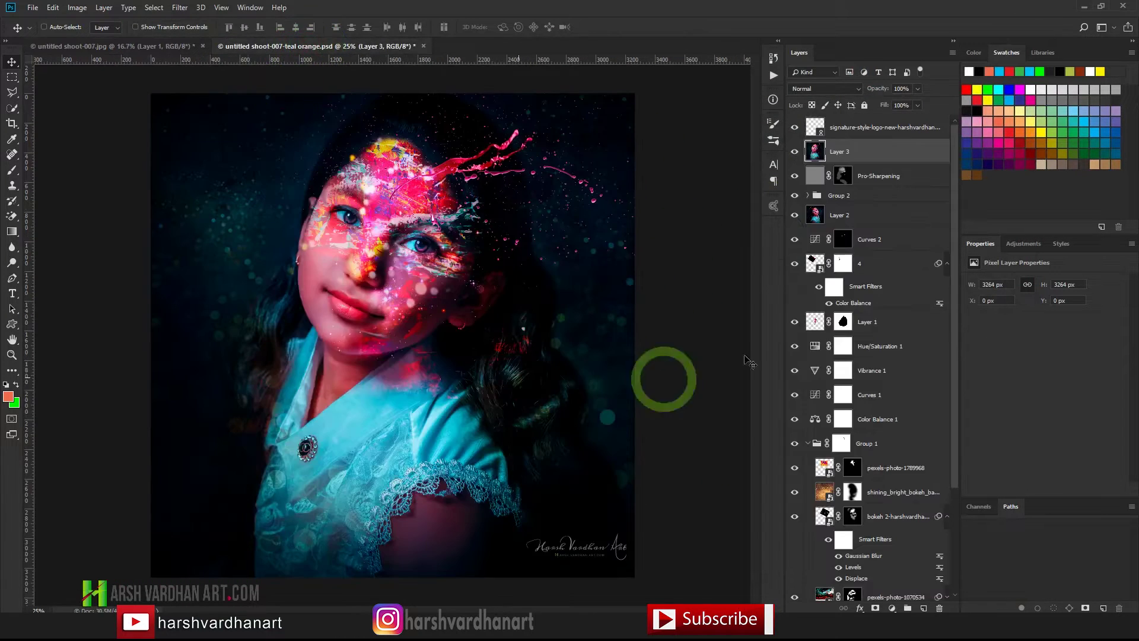
pyautogui.scroll(-5, 955, 348)
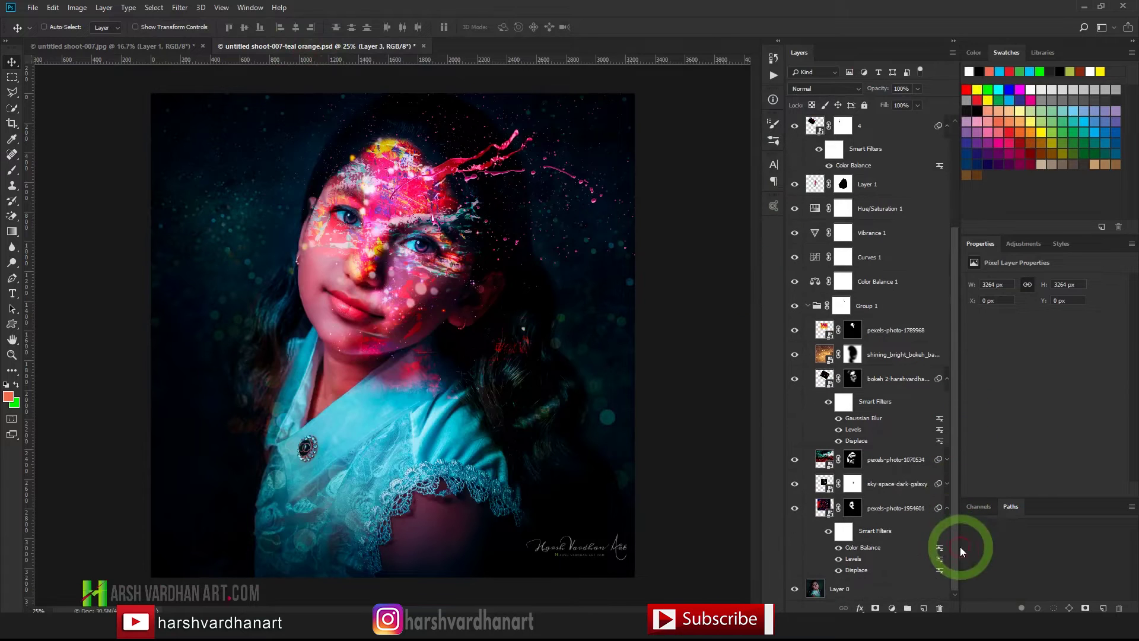
pyautogui.keyDown('ctrl'); pyautogui.keyDown('alt'); pyautogui.click(794, 590); pyautogui.keyUp('alt'); pyautogui.keyUp('ctrl')
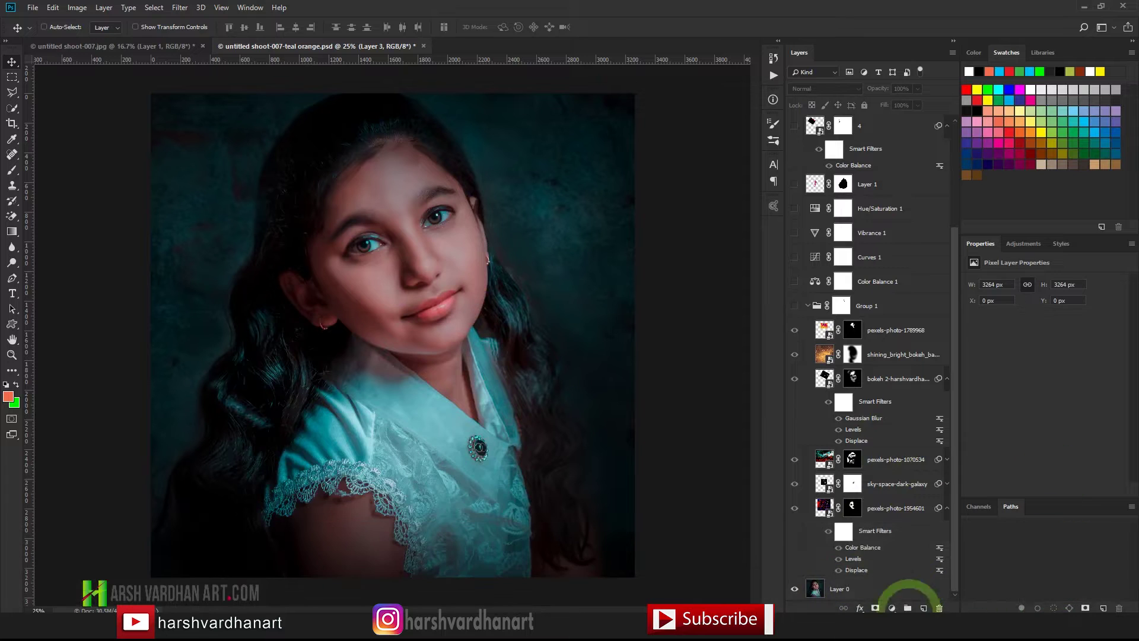
pyautogui.click(830, 591)
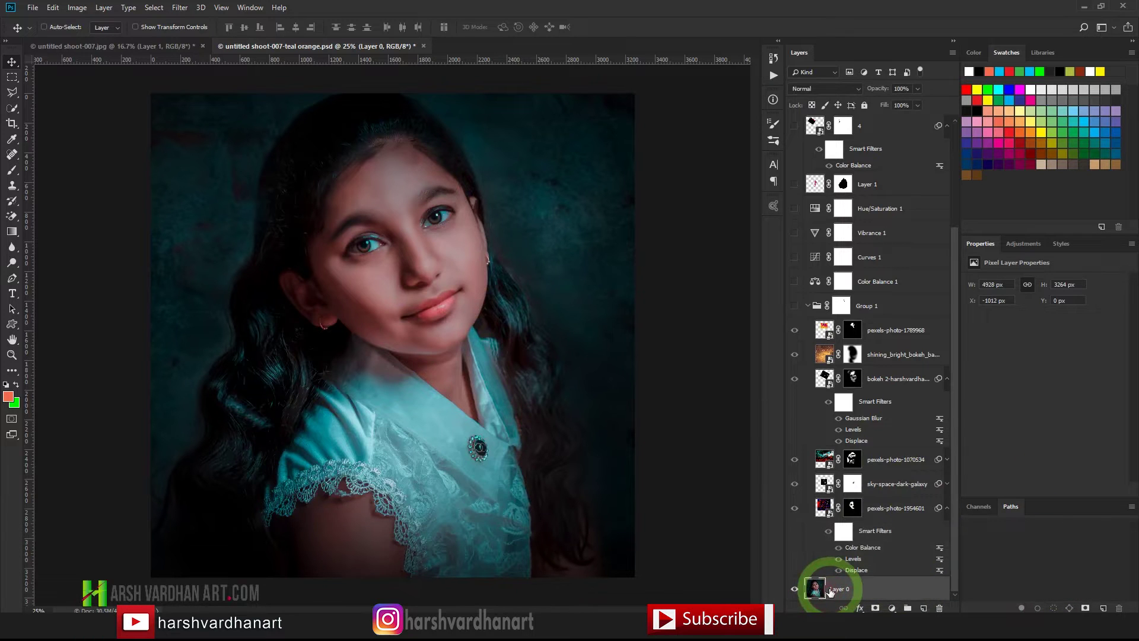
# Return to untitled shoot-007.jpg and merge the color-graded layer with the Background into one layer
pyautogui.click(159, 47)
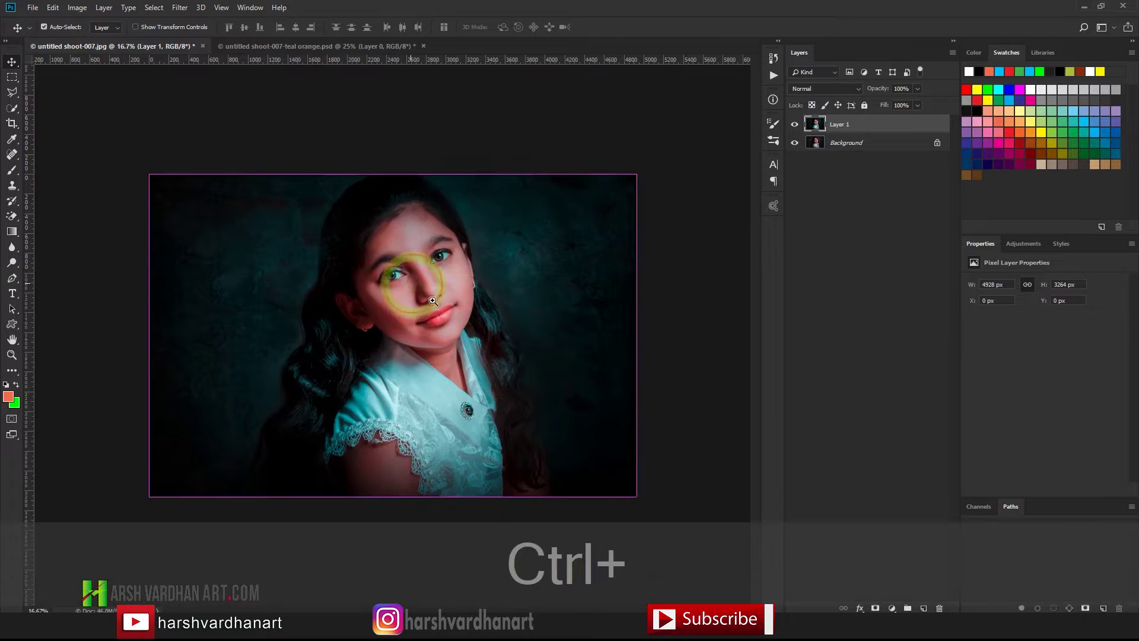
pyautogui.keyDown('ctrl'); pyautogui.click(433, 291); pyautogui.keyUp('ctrl')
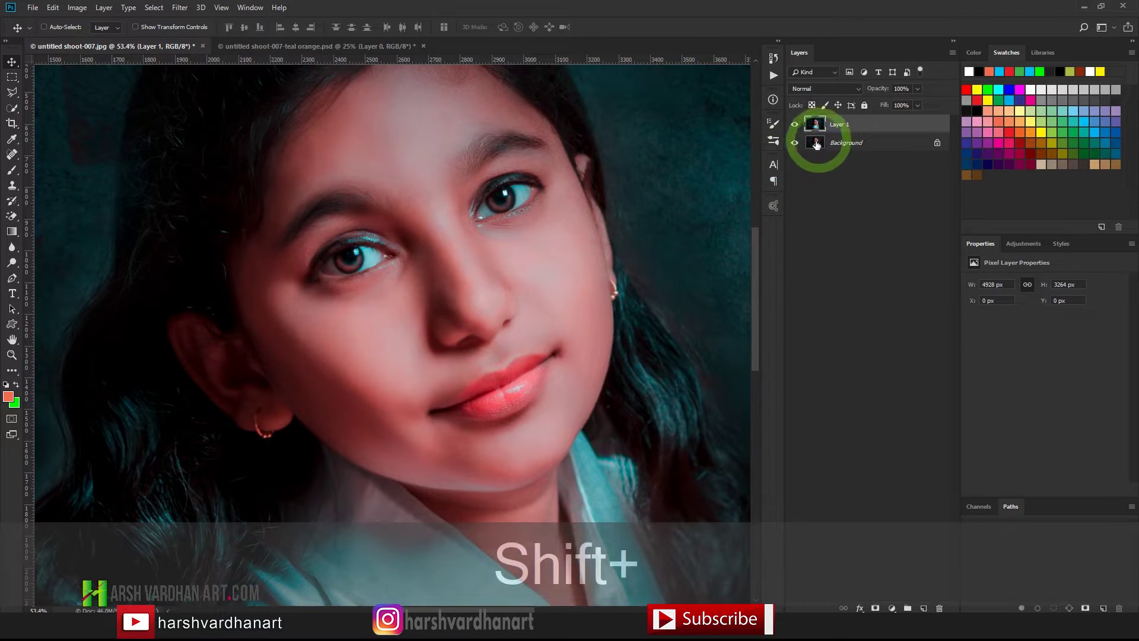
pyautogui.keyDown('shift'); pyautogui.click(818, 144); pyautogui.keyUp('shift')
pyautogui.hotkey('ctrl', 'shift', 'e')
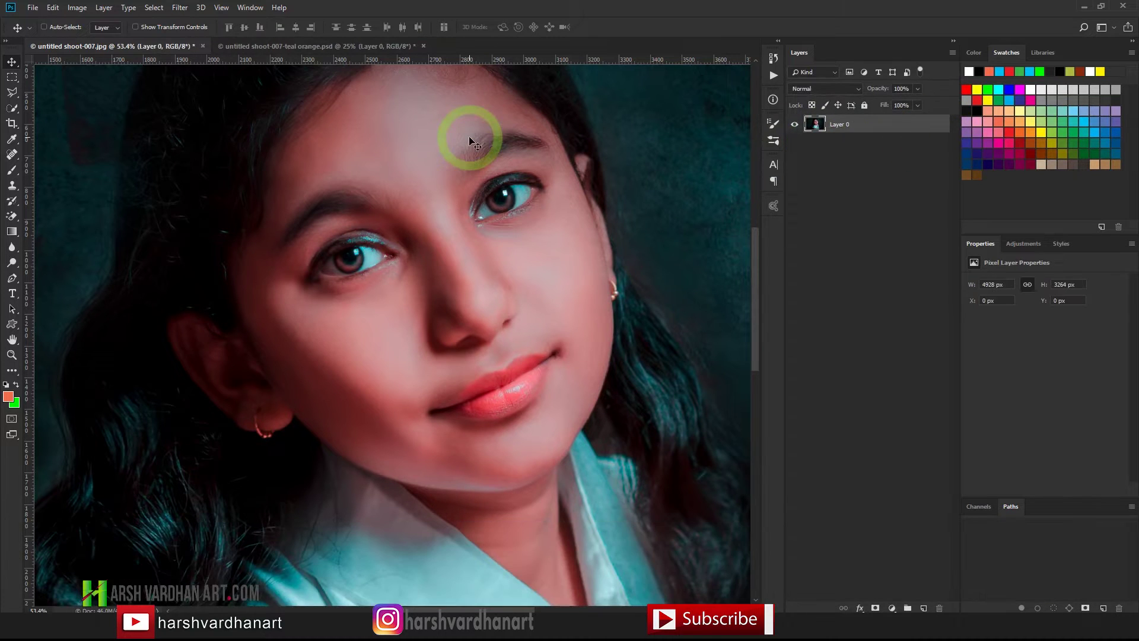
# Apply a Gaussian Blur with a radius of 1 pixel to the merged portrait layer
pyautogui.click(180, 7)
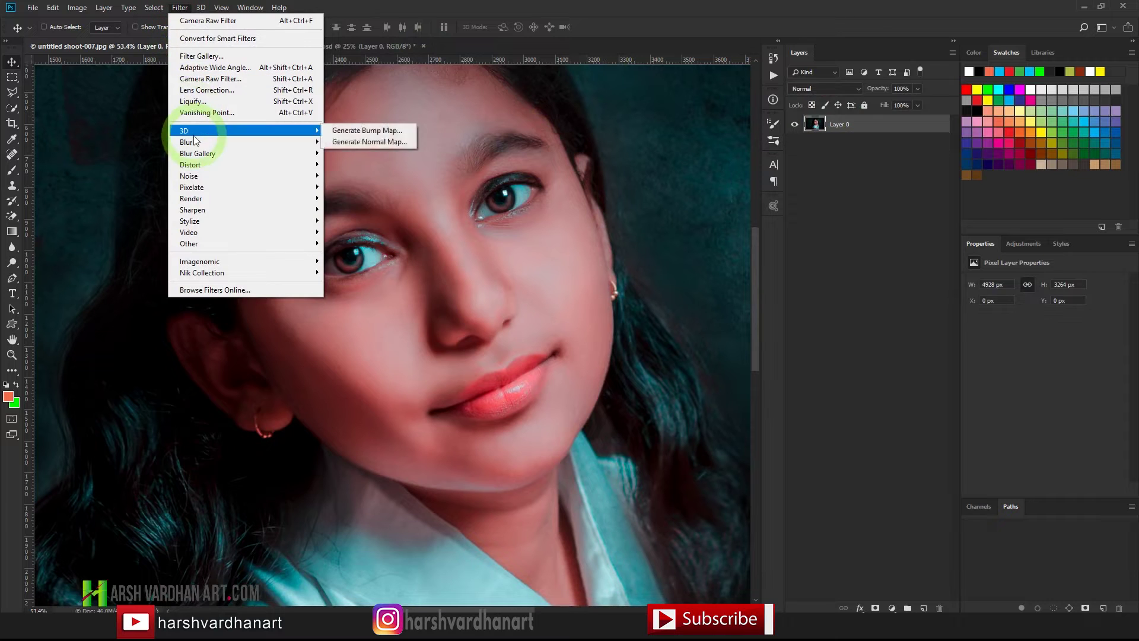
pyautogui.moveTo(195, 142)
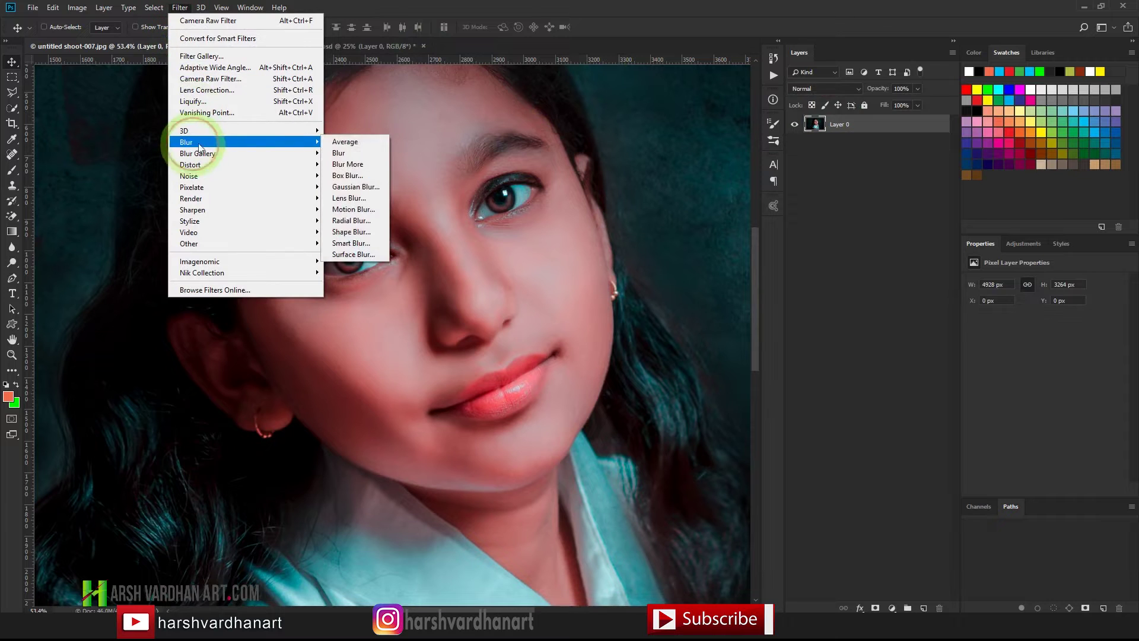
pyautogui.click(356, 187)
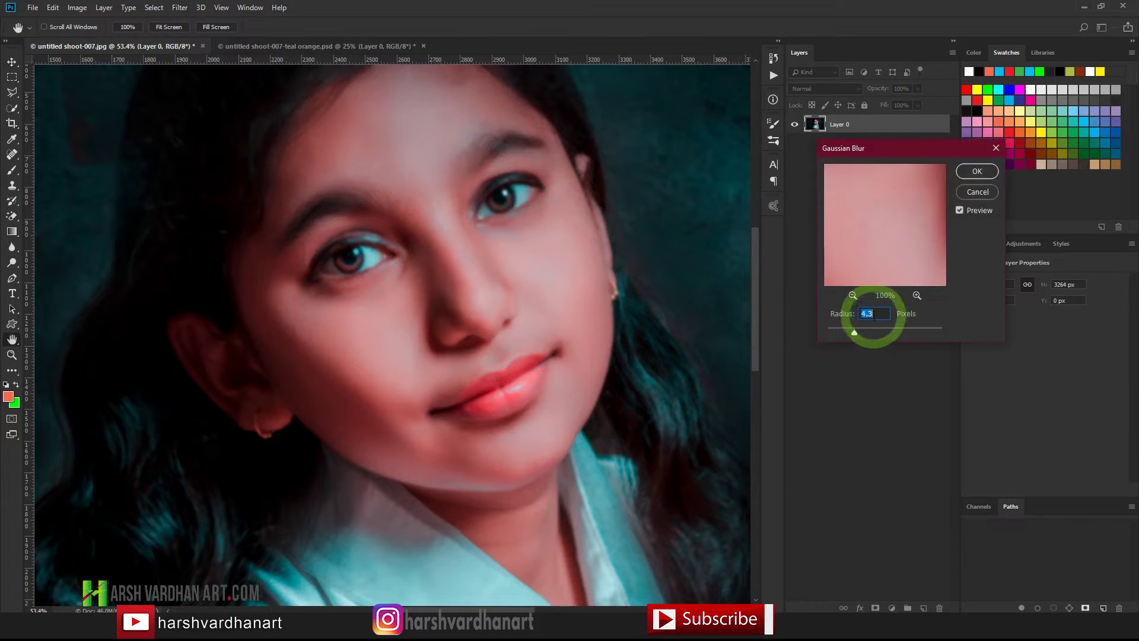
pyautogui.write('1')
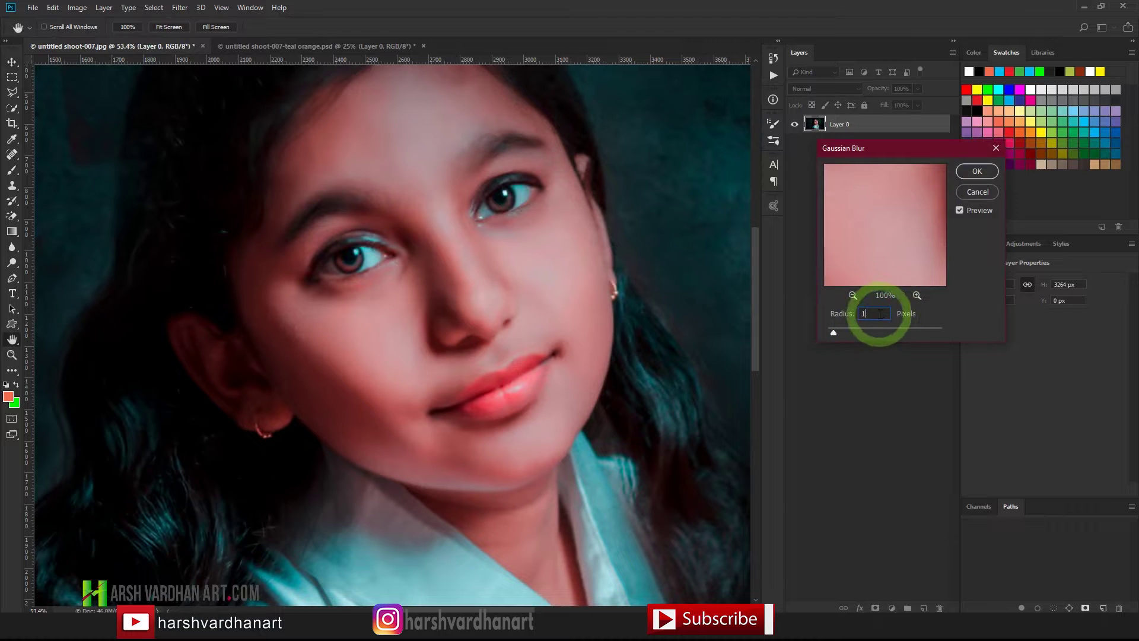
pyautogui.click(973, 172)
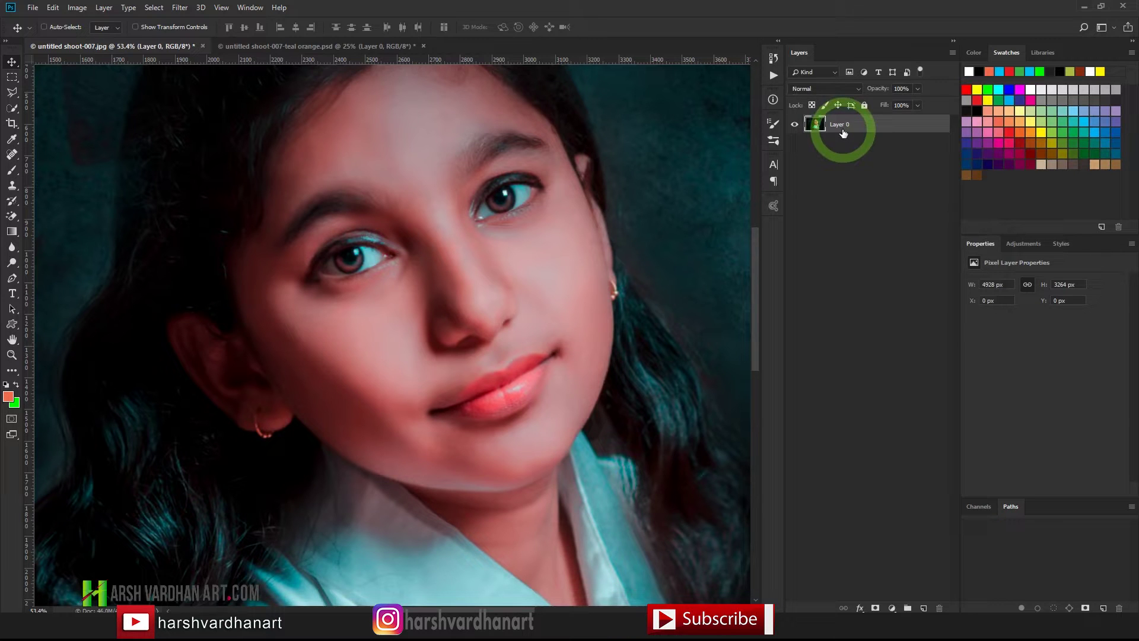
# Desaturate the blurred portrait layer to black and white
pyautogui.hotkey('ctrl', 'space')
pyautogui.moveTo(612, 200); pyautogui.dragTo(576, 223)
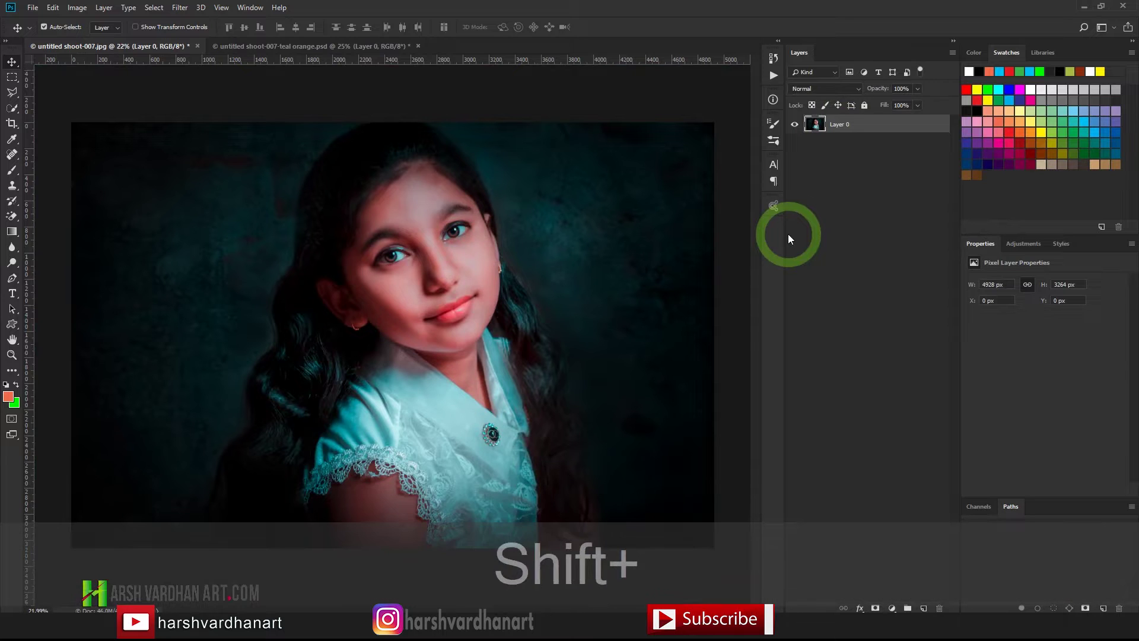
pyautogui.hotkey('ctrl', 'shift', 'u')
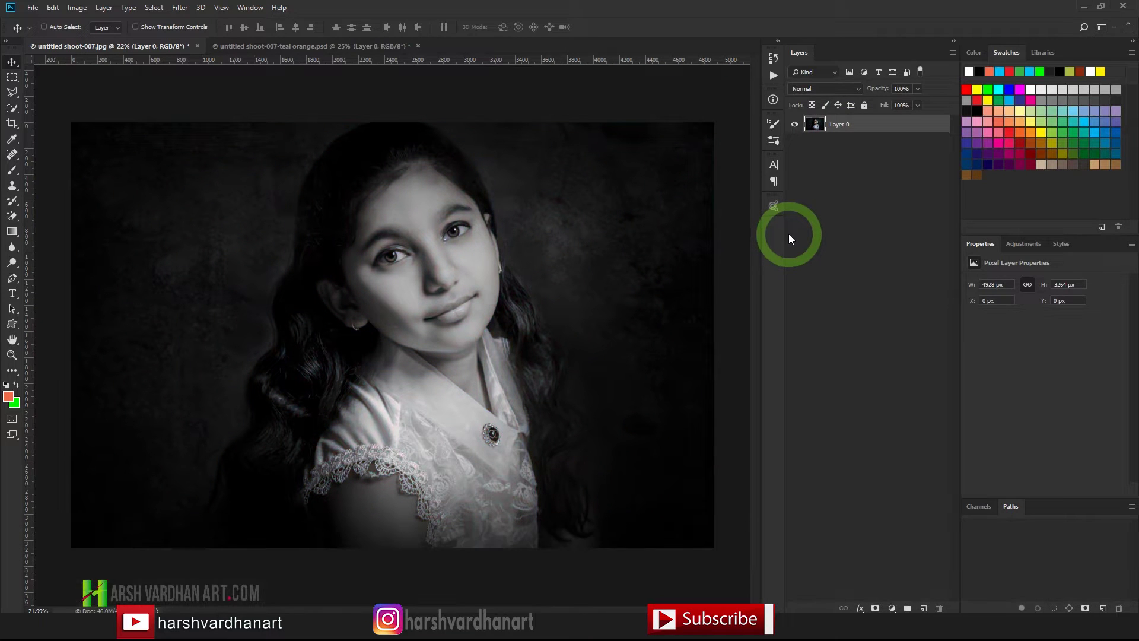
pyautogui.hotkey('ctrl', 'space')
pyautogui.moveTo(470, 241)
pyautogui.mouseDown()
pyautogui.moveTo(509, 255)
pyautogui.moveTo(484, 241)
pyautogui.mouseUp()
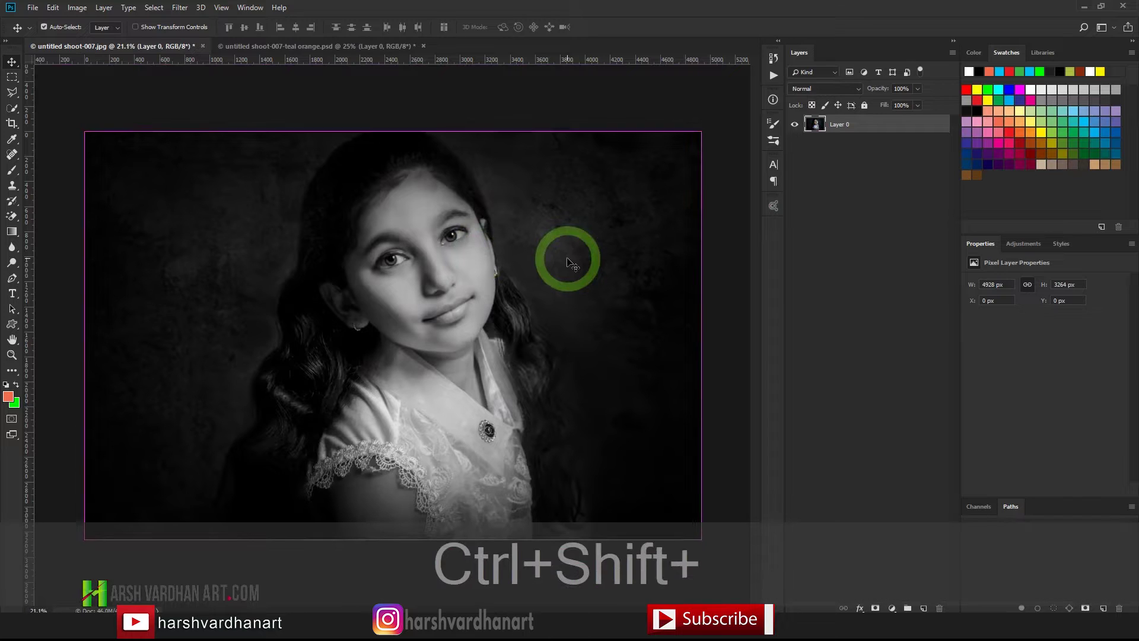
# Try to save the desaturated portrait as the Photoshop file untitled shoot-007.psd in the Top Seller folder
pyautogui.hotkey('ctrl', 'shift', 'u')
pyautogui.hotkey('ctrl', 'space')
pyautogui.moveTo(476, 280); pyautogui.dragTo(445, 287)
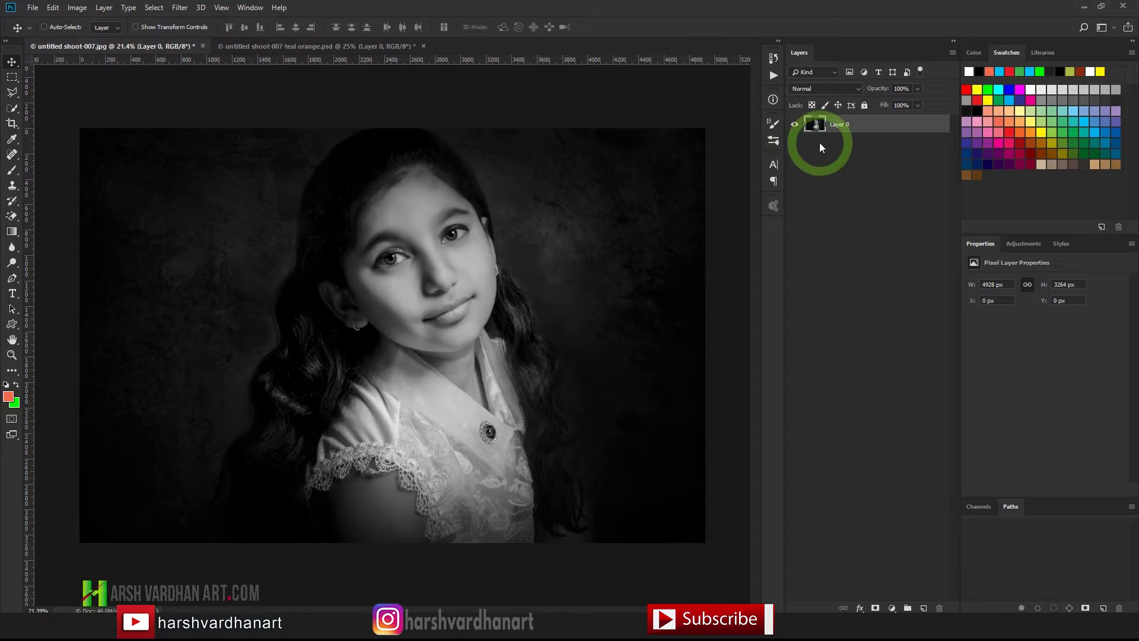
pyautogui.click(34, 9)
pyautogui.click(462, 192)
pyautogui.click(610, 297)
pyautogui.hotkey('ctrl', 'shift', 's')
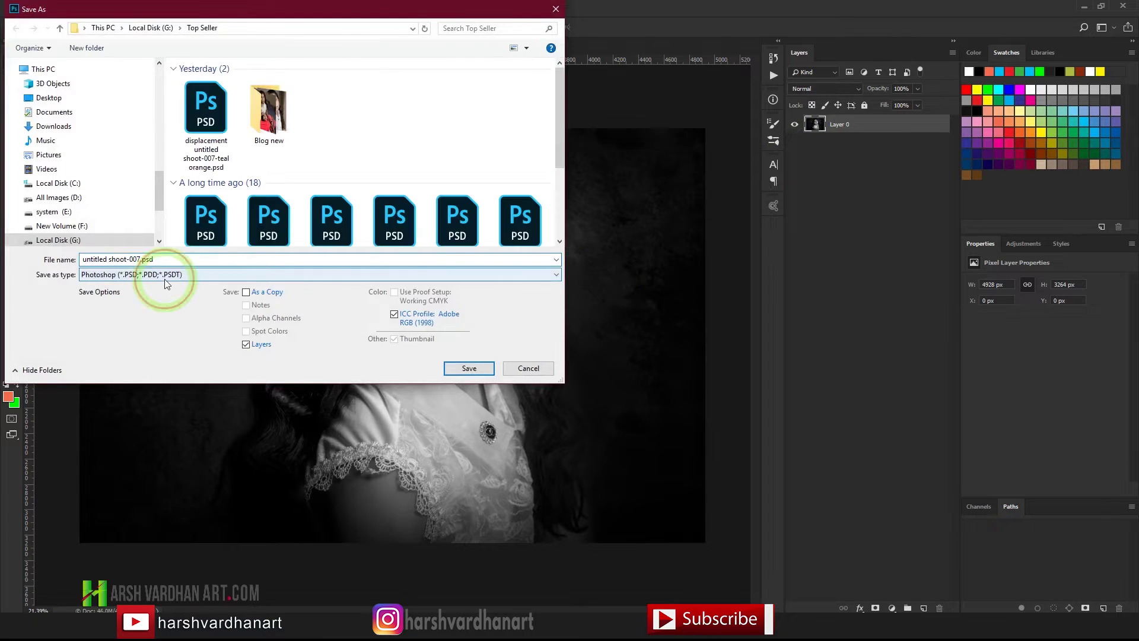
pyautogui.click(165, 279)
pyautogui.click(176, 291)
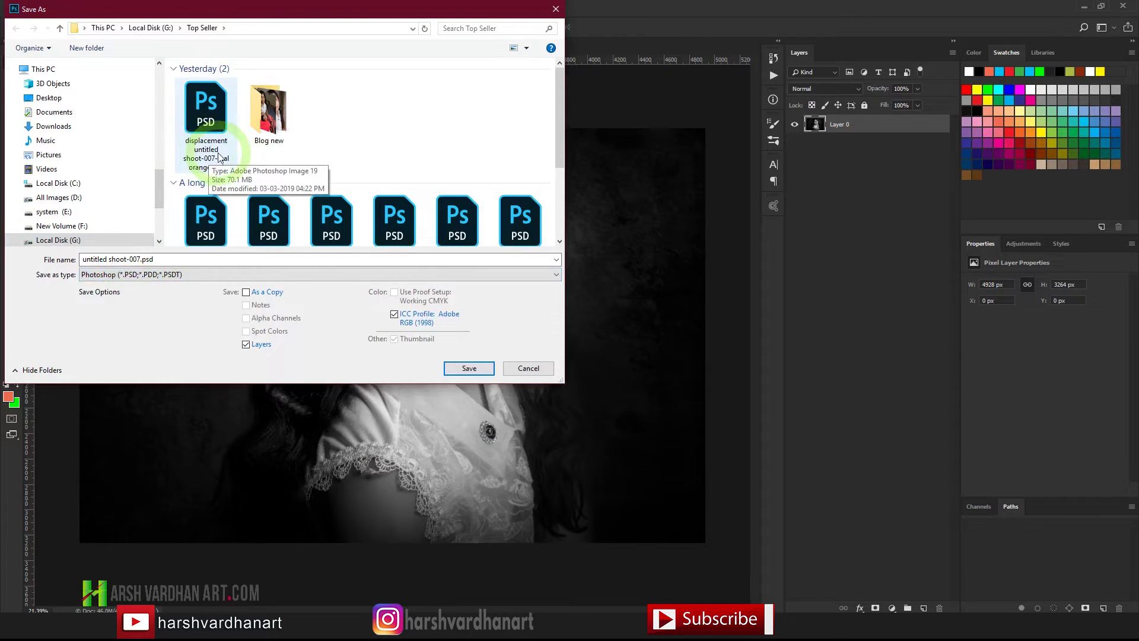
pyautogui.click(82, 259)
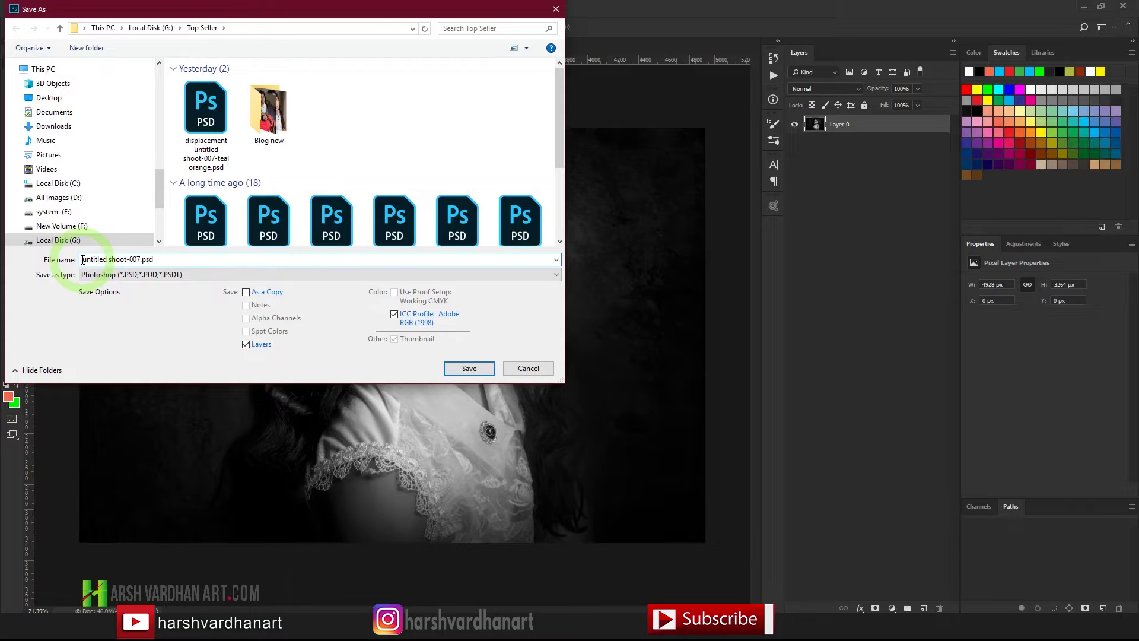
pyautogui.click(528, 368)
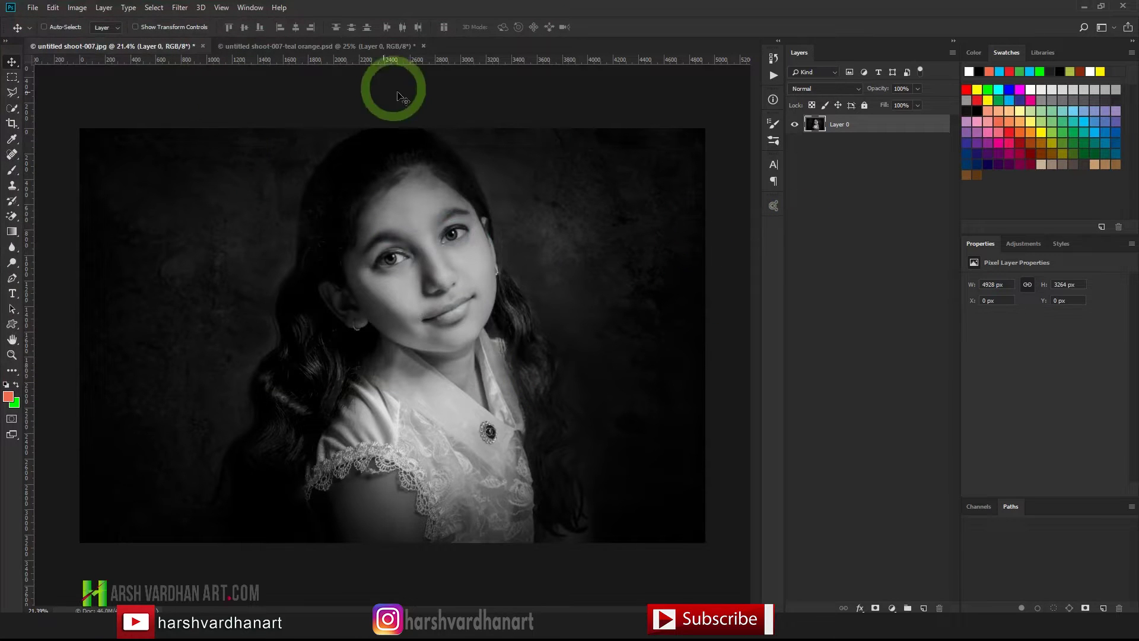
# Close untitled shoot-007.jpg without saving its changes, leaving untitled shoot-007-teal orange.psd open
pyautogui.click(367, 51)
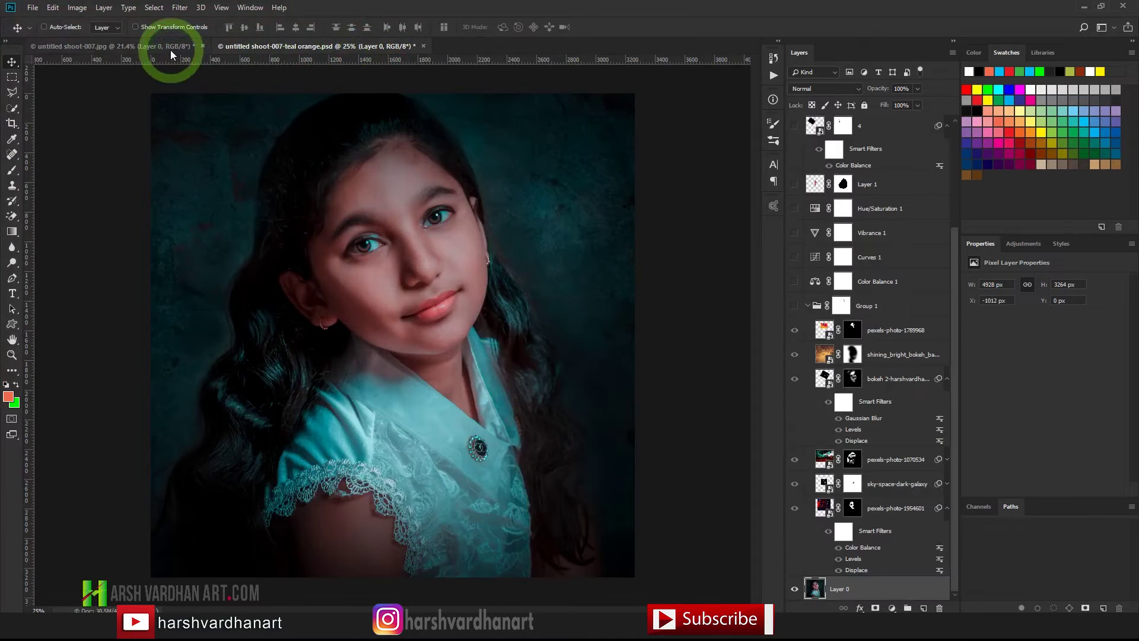
pyautogui.click(170, 50)
pyautogui.click(202, 45)
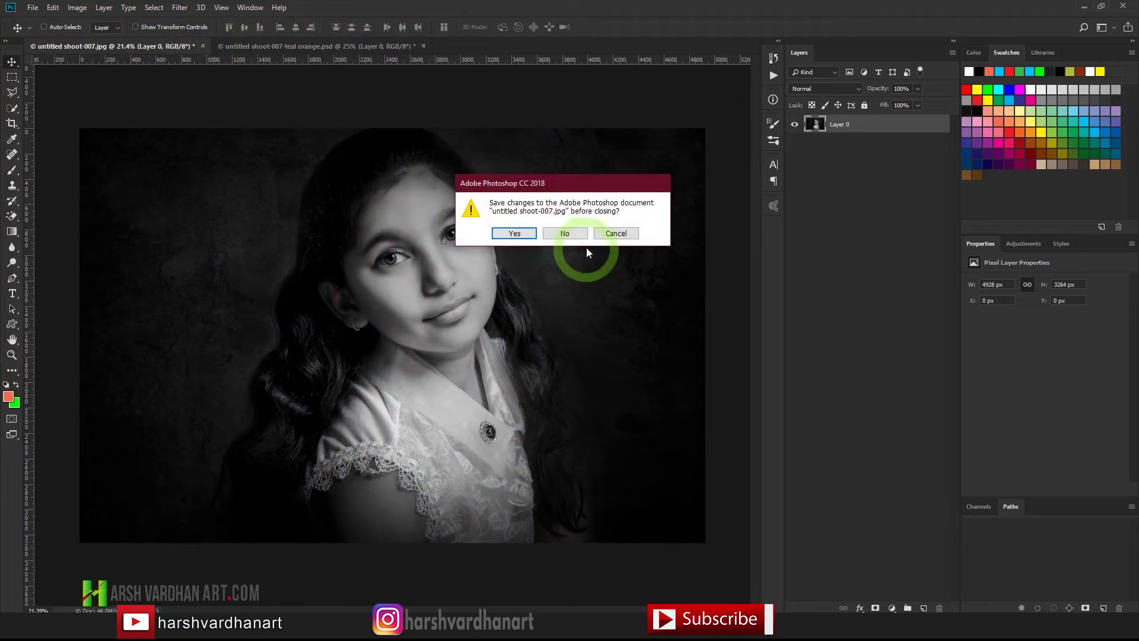
pyautogui.click(565, 233)
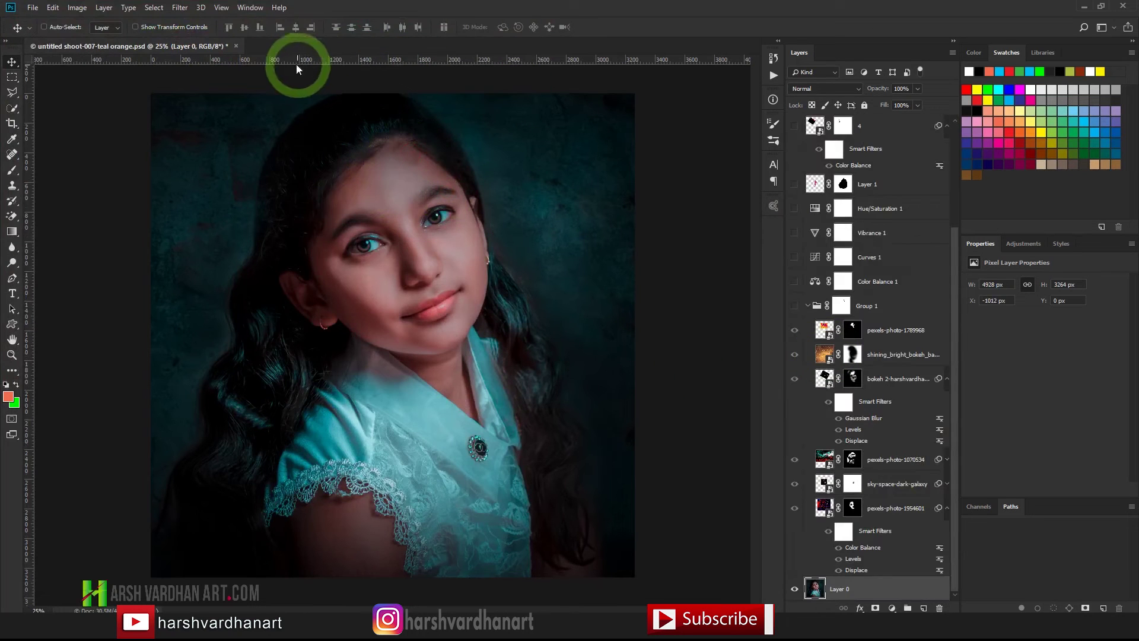
# Toggle the visibility of Layer 0 off and on to check the base portrait
pyautogui.click(795, 591)
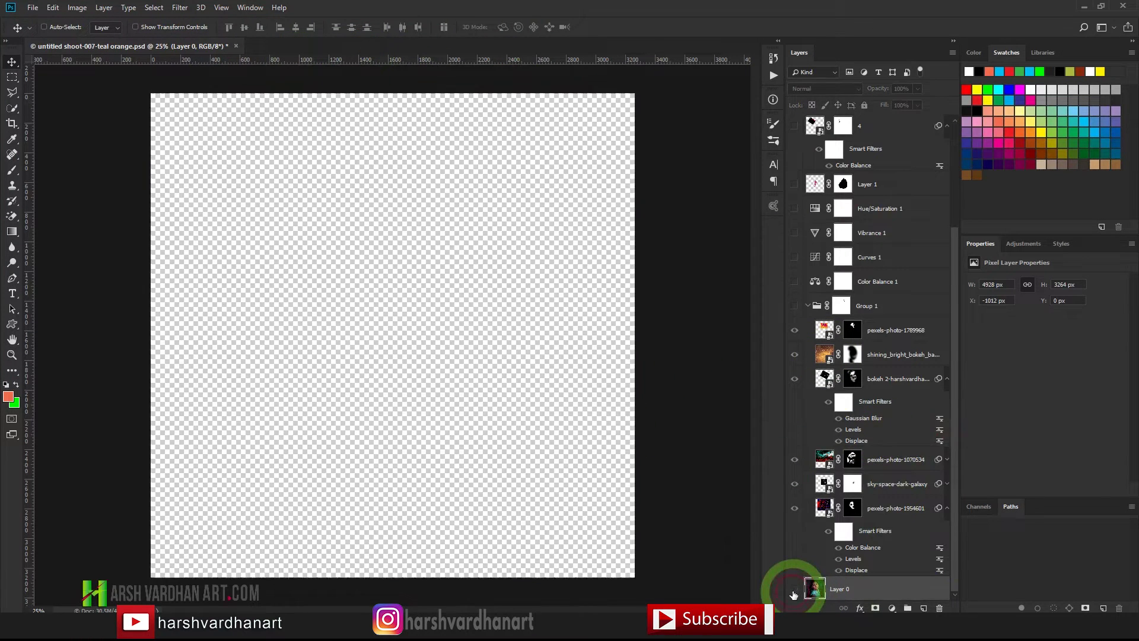
pyautogui.click(796, 589)
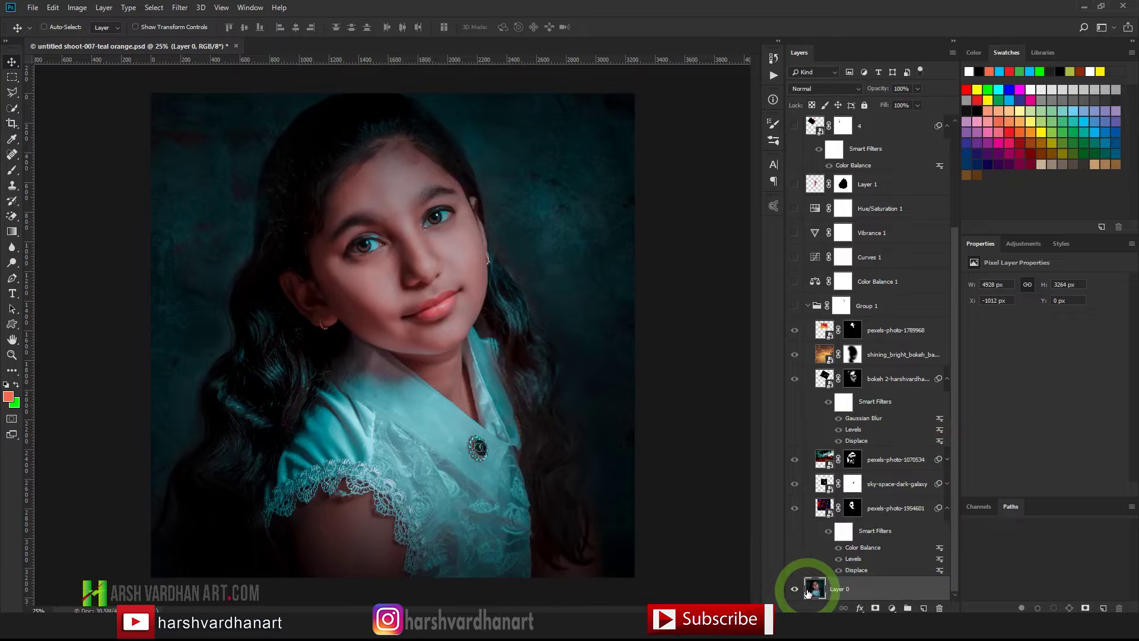
pyautogui.keyDown('ctrl'); pyautogui.click(808, 589); pyautogui.keyUp('ctrl')
# Clear the 1:1 crop ratio and extend the crop on both sides to include the full width of the portrait
pyautogui.press('c')
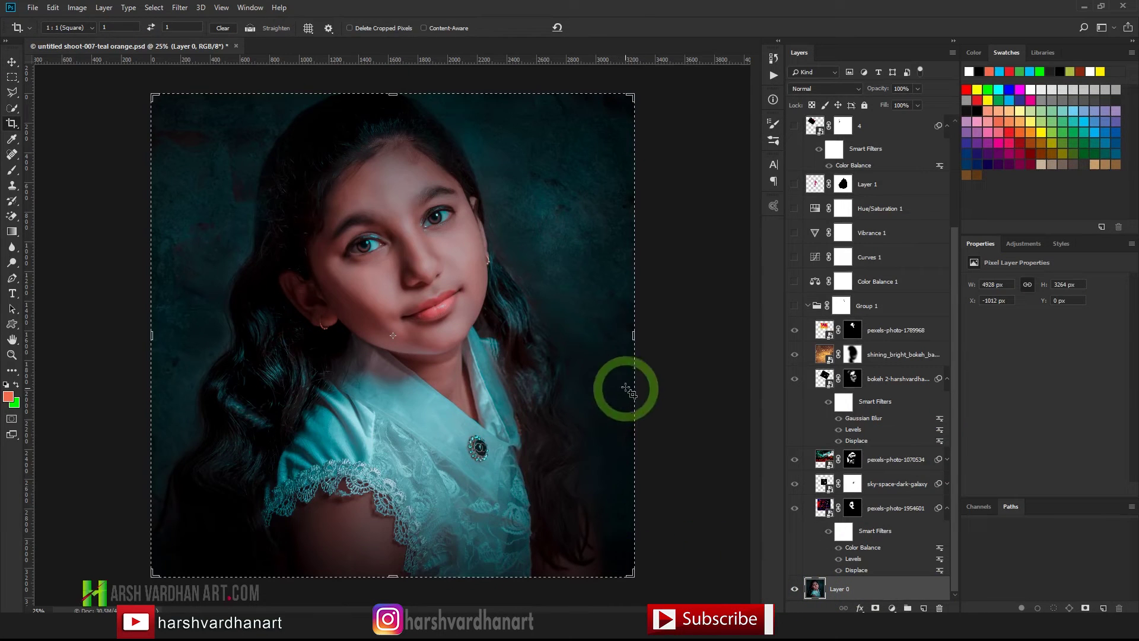
pyautogui.moveTo(580, 333); pyautogui.dragTo(569, 333)
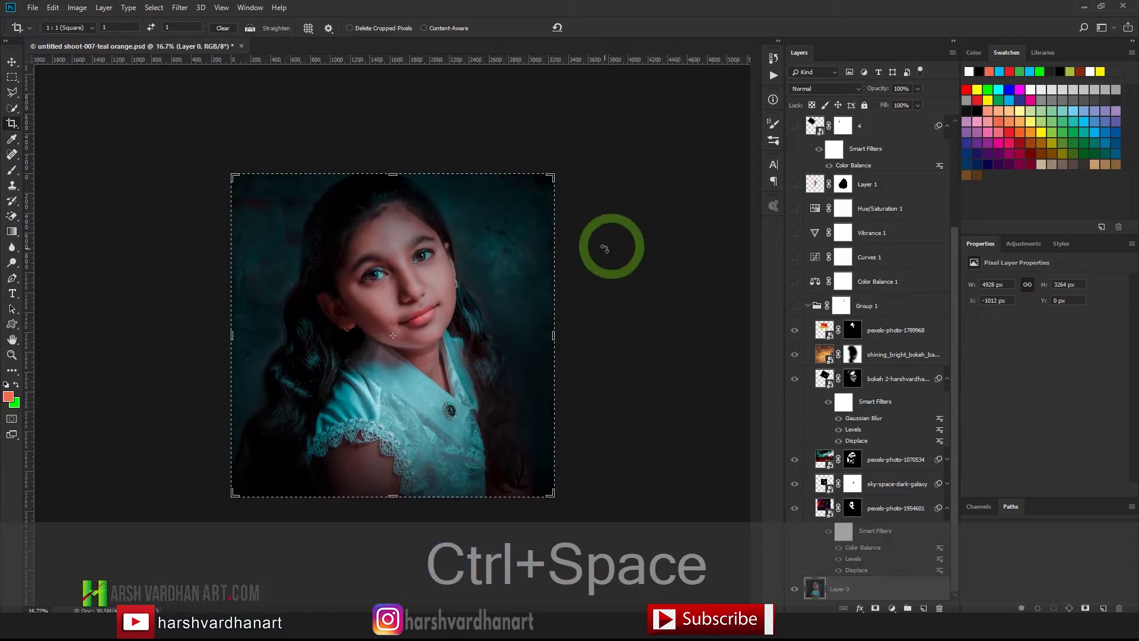
pyautogui.click(223, 27)
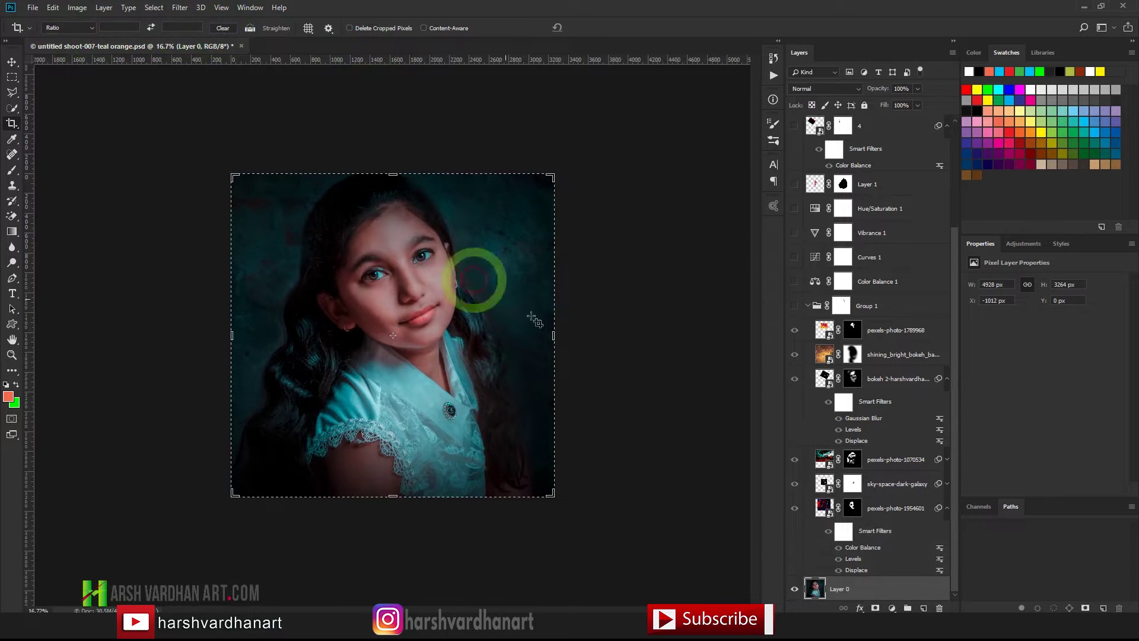
pyautogui.moveTo(566, 340)
pyautogui.mouseDown()
pyautogui.moveTo(629, 338)
pyautogui.moveTo(586, 336)
pyautogui.mouseUp()
pyautogui.moveTo(215, 342); pyautogui.dragTo(152, 327)
pyautogui.press('Return')
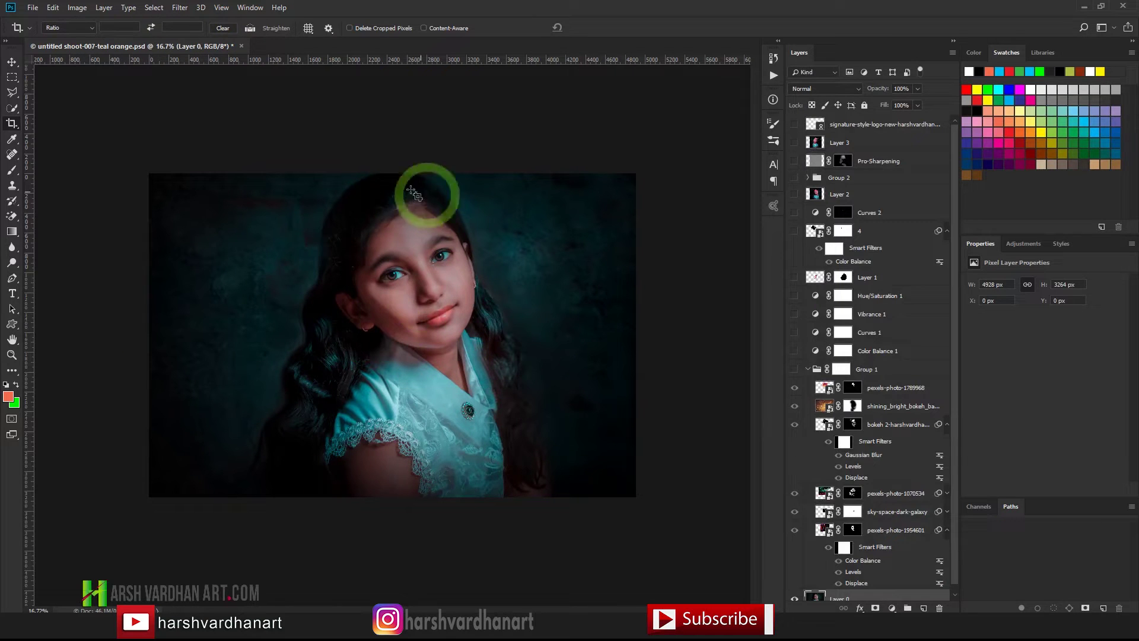
# Show Group 1 with only pexels-photo-1954601 visible inside it, and select that layer
pyautogui.click(958, 528)
pyautogui.click(799, 528)
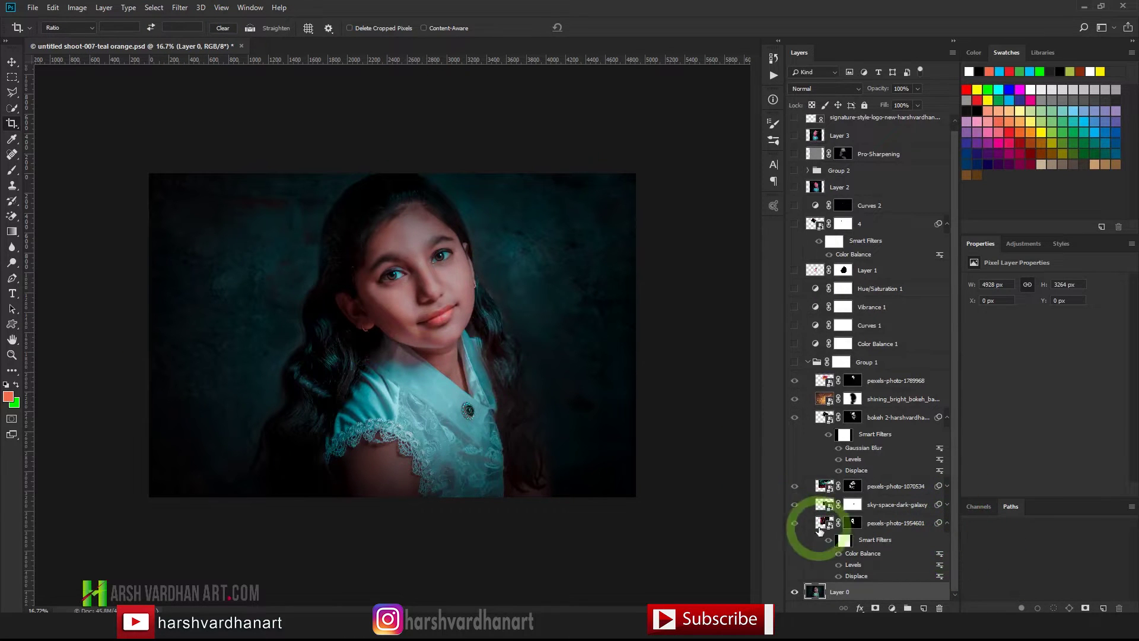
pyautogui.click(796, 526)
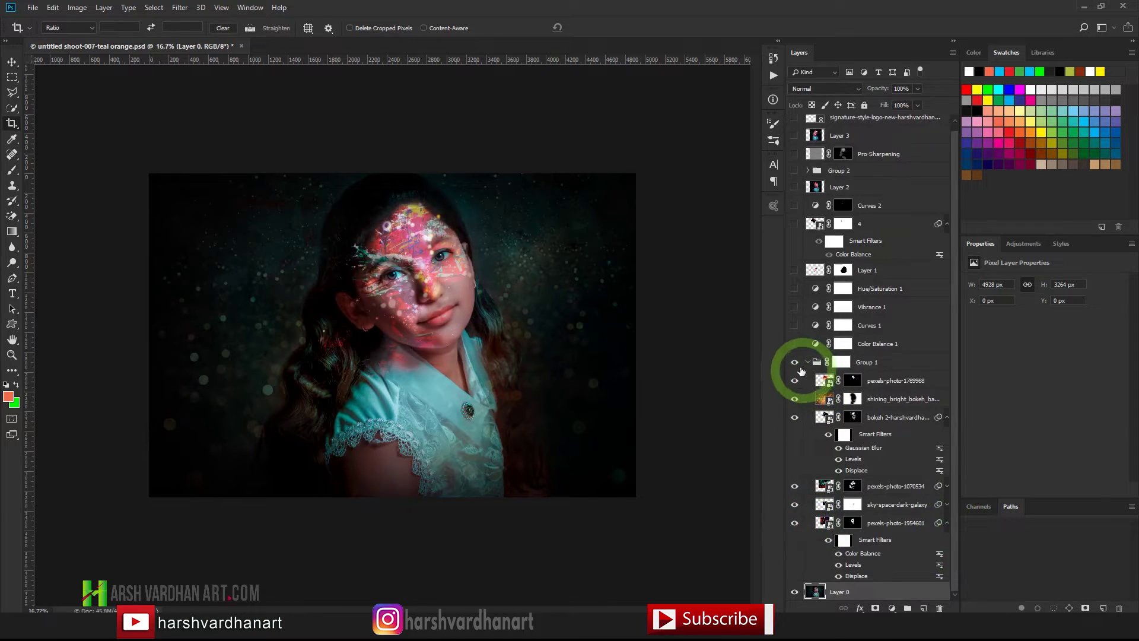
pyautogui.click(795, 362)
pyautogui.moveTo(793, 395); pyautogui.dragTo(824, 524)
pyautogui.click(824, 523)
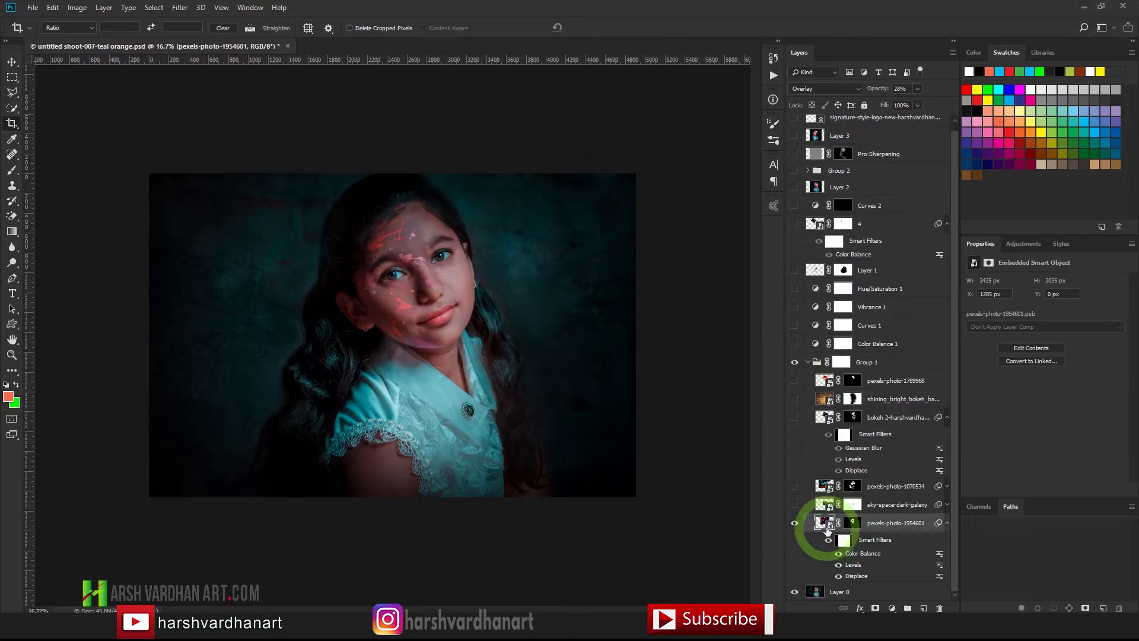
# Set pexels-photo-1954601 to Normal blending at 100% opacity and disable its layer mask
pyautogui.click(823, 88)
pyautogui.click(815, 103)
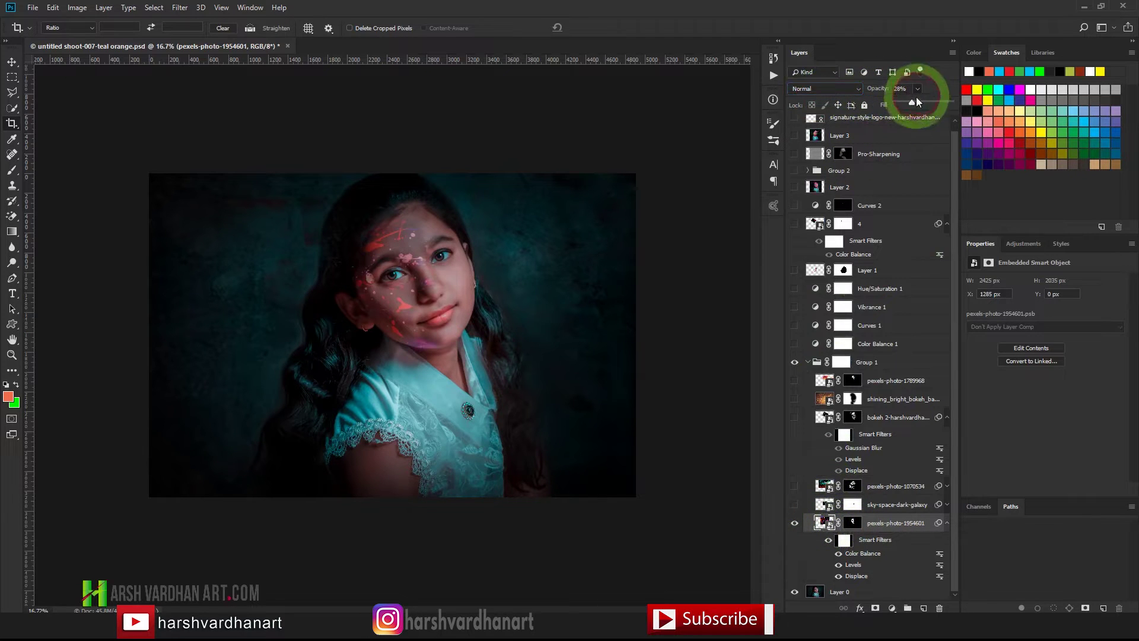
pyautogui.moveTo(940, 100); pyautogui.dragTo(952, 102)
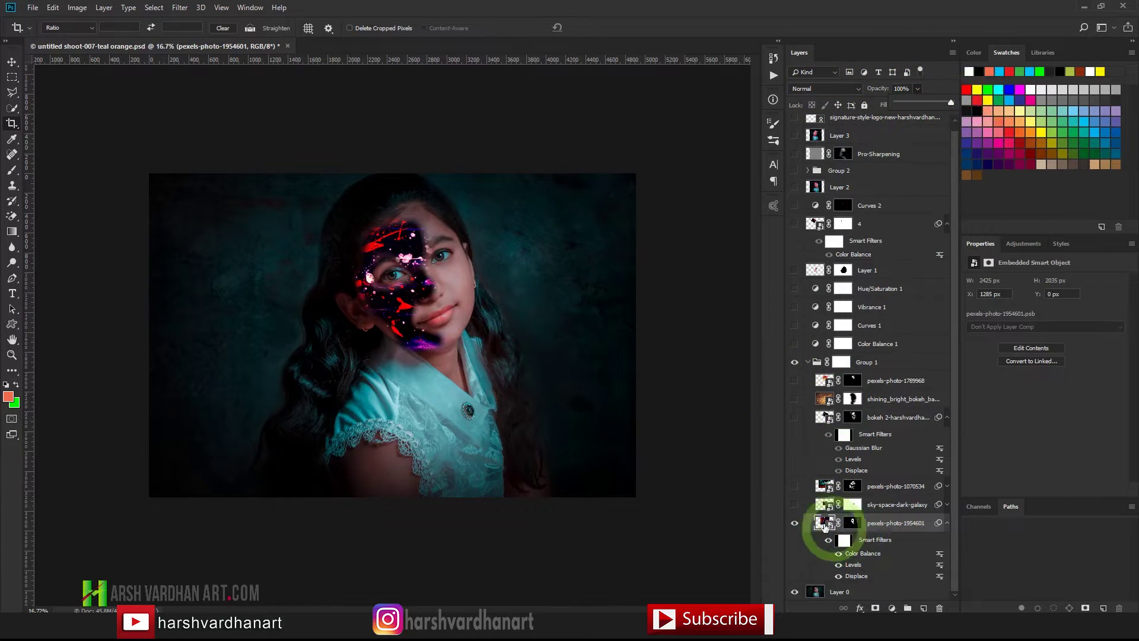
pyautogui.keyDown('shift'); pyautogui.click(852, 523); pyautogui.keyUp('shift')
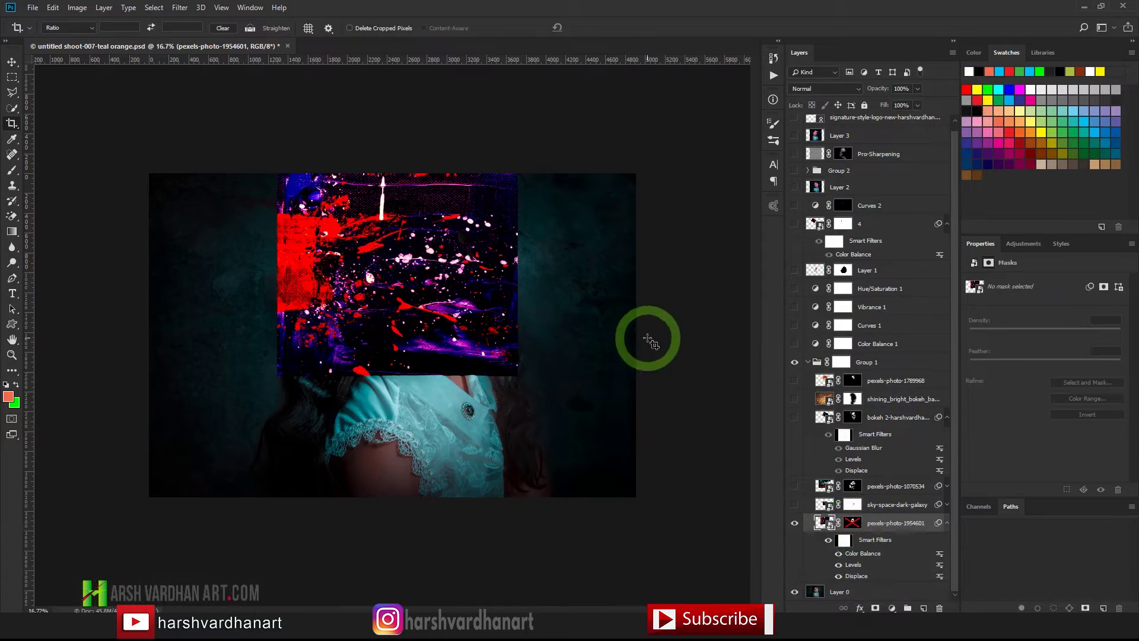
pyautogui.click(821, 524)
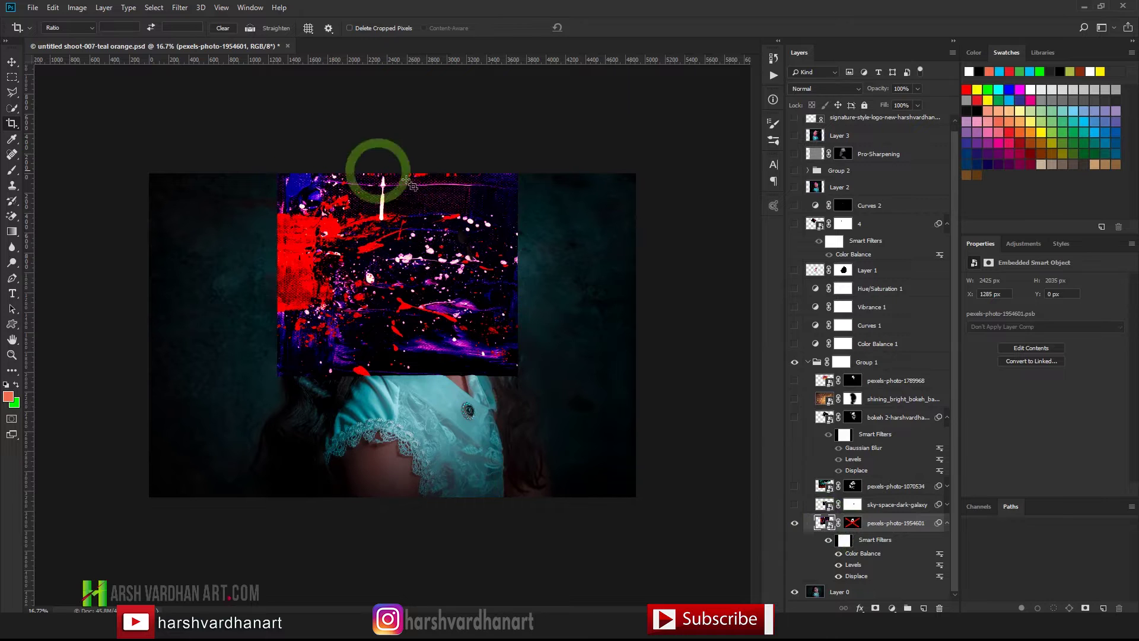
# Try a Displace filter on the paint texture with both scales at 10, Stretch To Fit and Repeat Edge Pixels, browsing for the displacement map
pyautogui.press('v')
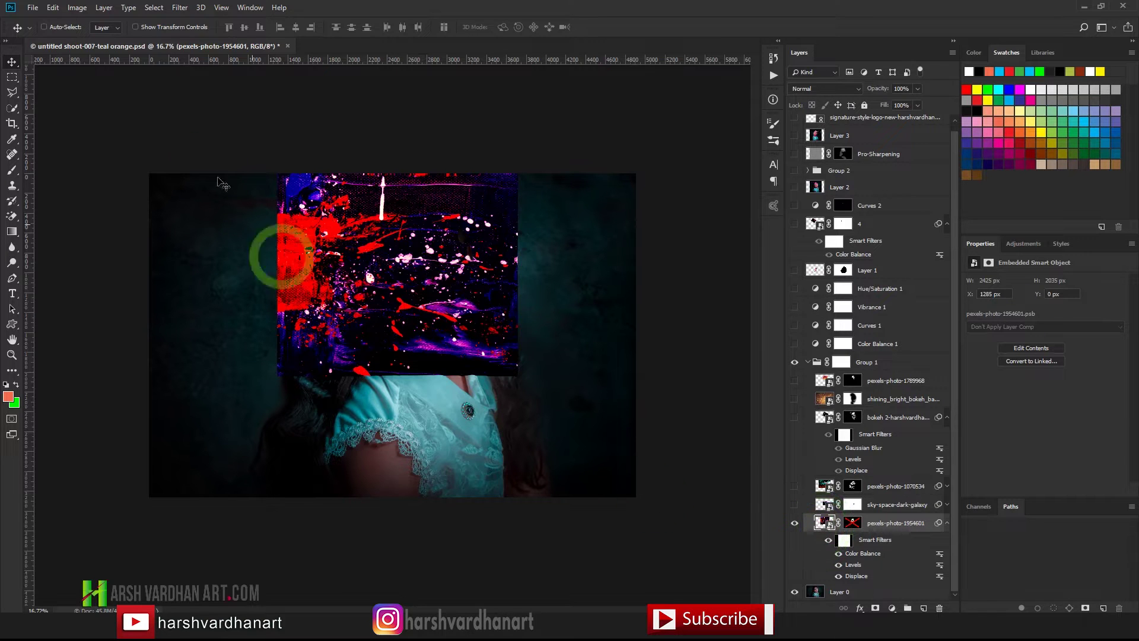
pyautogui.click(179, 7)
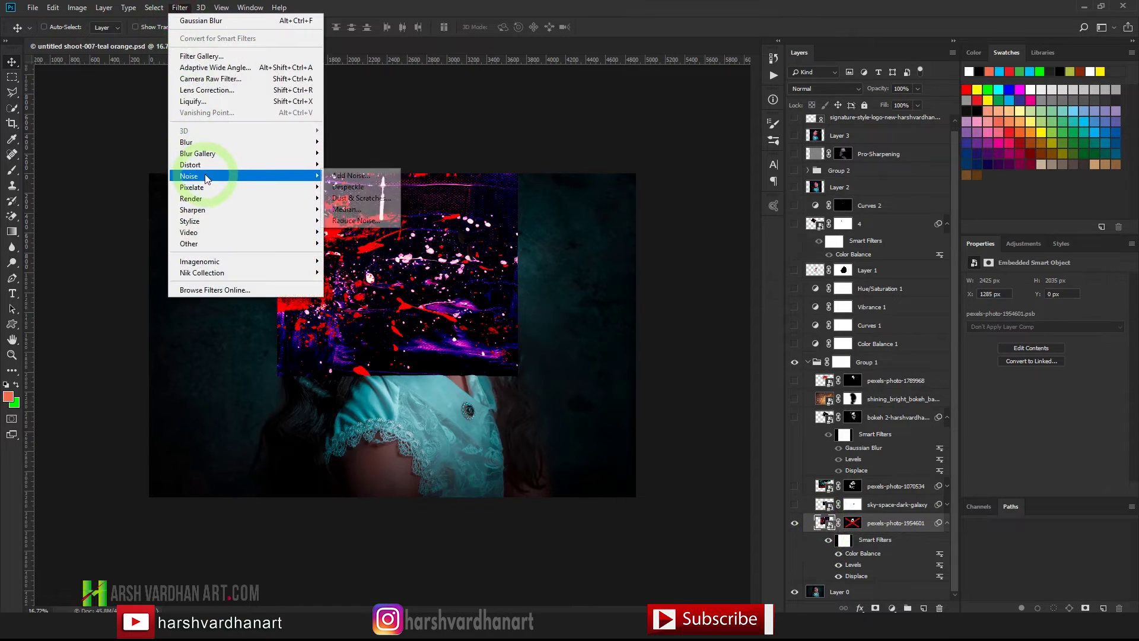
pyautogui.moveTo(204, 166)
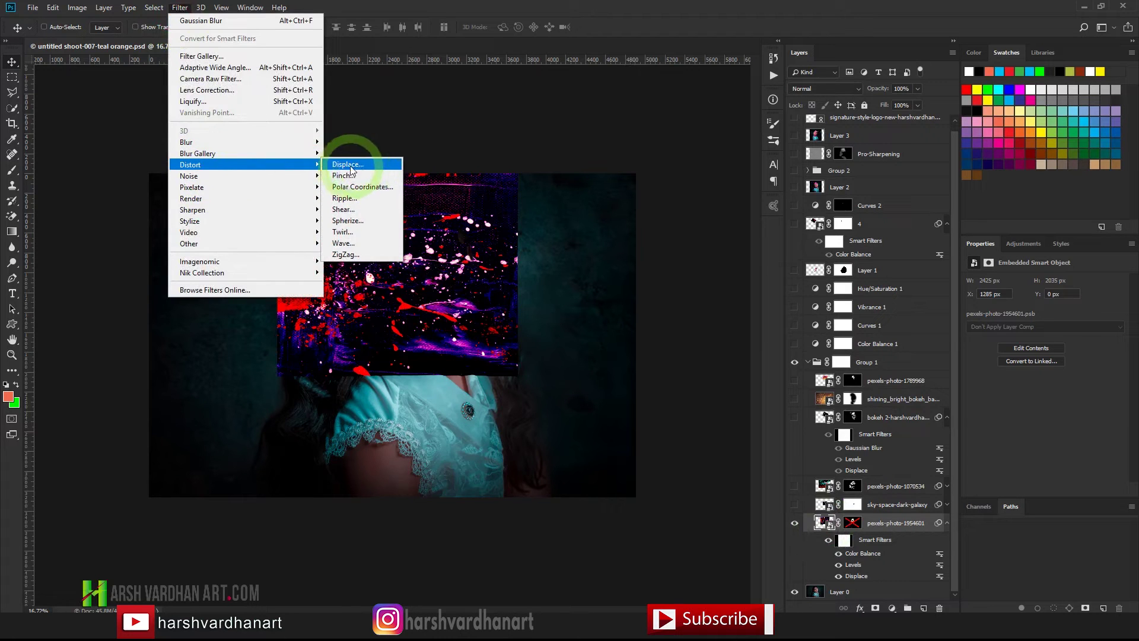
pyautogui.click(350, 166)
pyautogui.moveTo(533, 168); pyautogui.dragTo(457, 135)
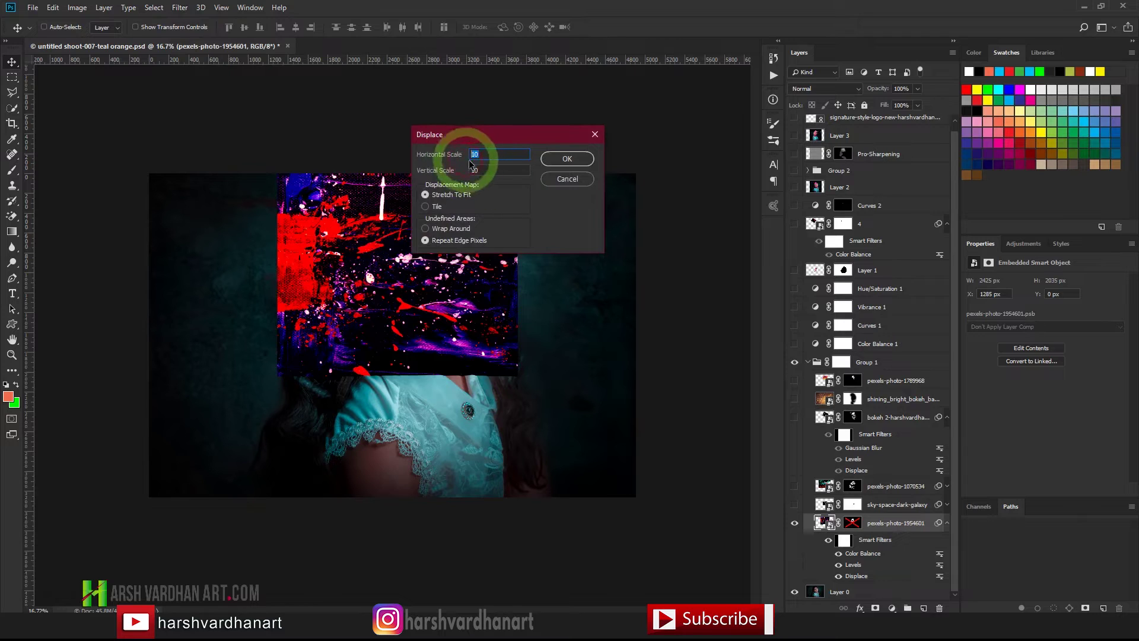
pyautogui.press('Tab')
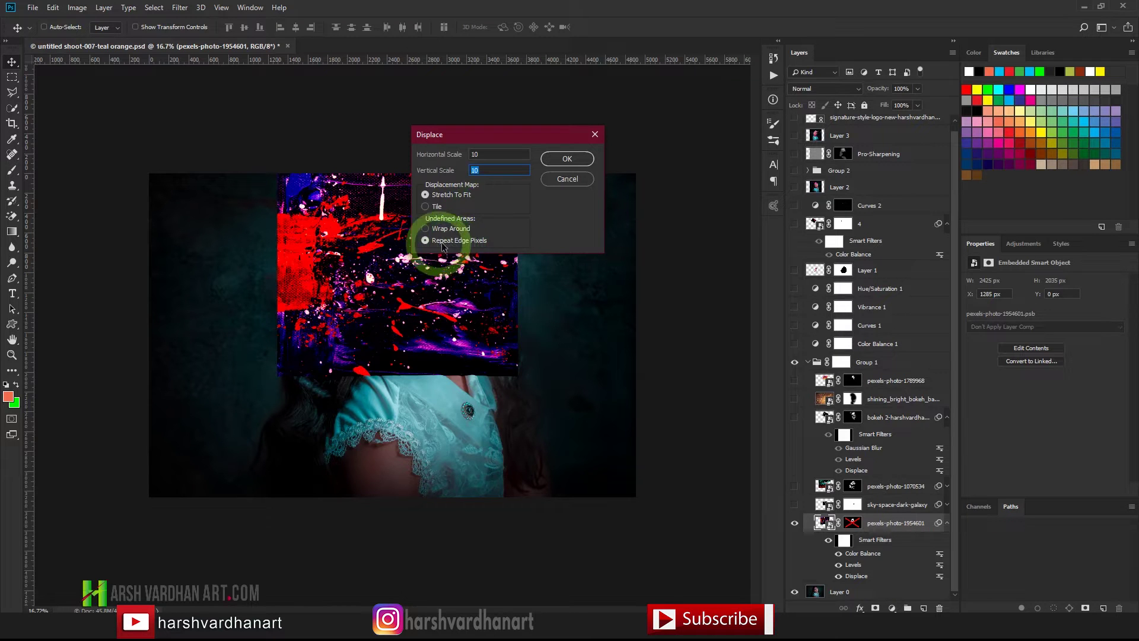
pyautogui.click(567, 159)
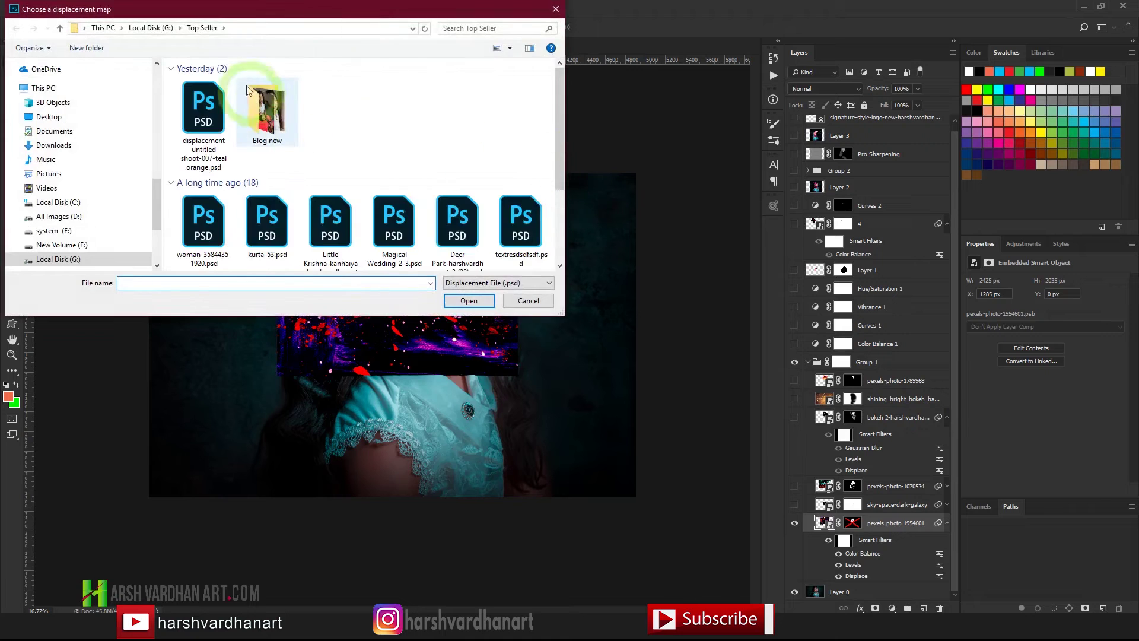
pyautogui.moveTo(270, 12); pyautogui.dragTo(504, 97)
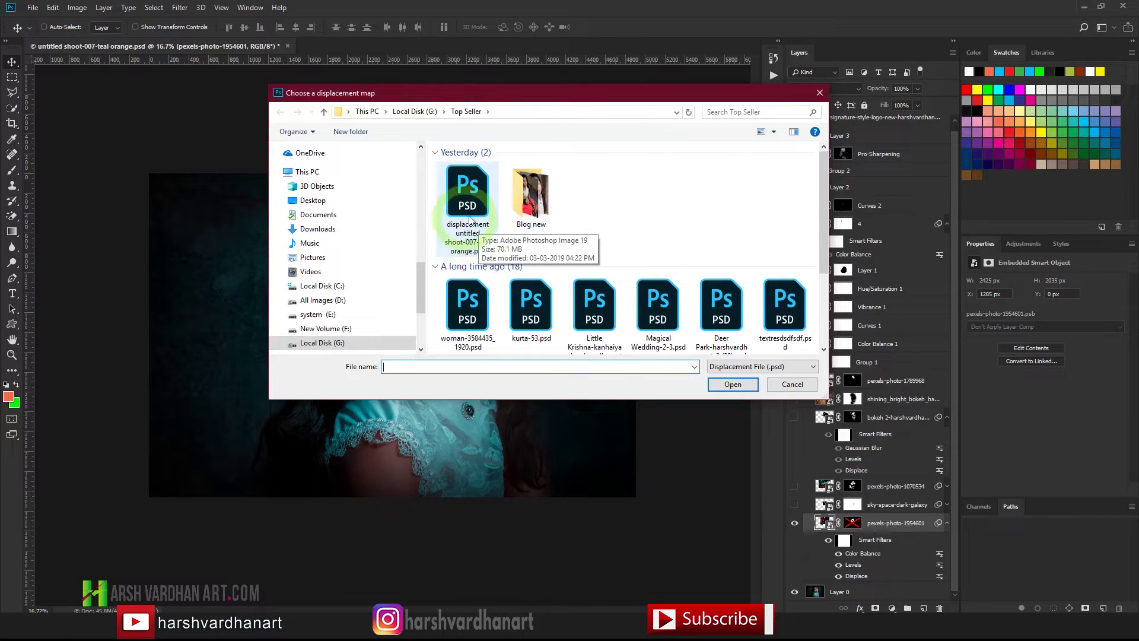
pyautogui.click(728, 385)
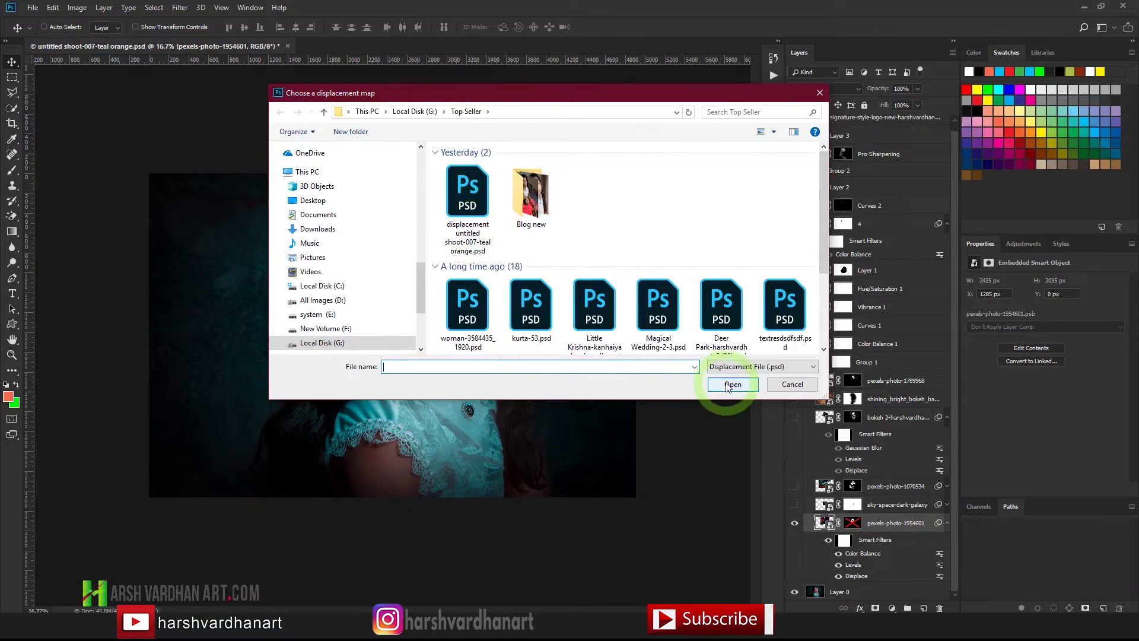
pyautogui.click(793, 385)
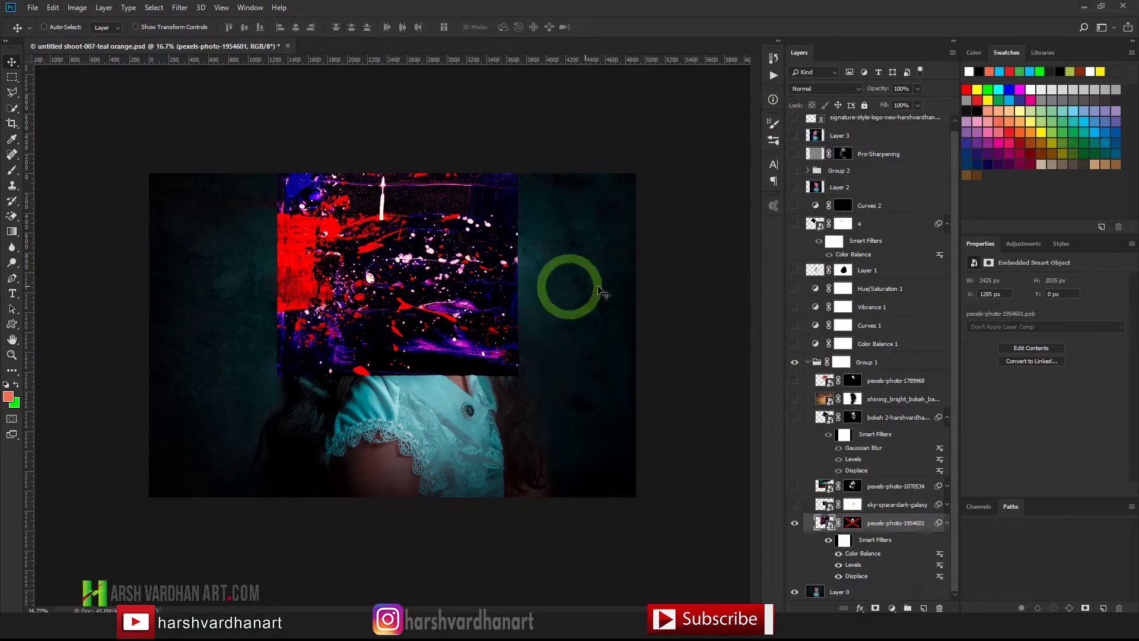
# Try pexels-photo-1954601 at about 49% opacity, then at 100% with Color Dodge and Linear Dodge (Add) blending
pyautogui.click(918, 89)
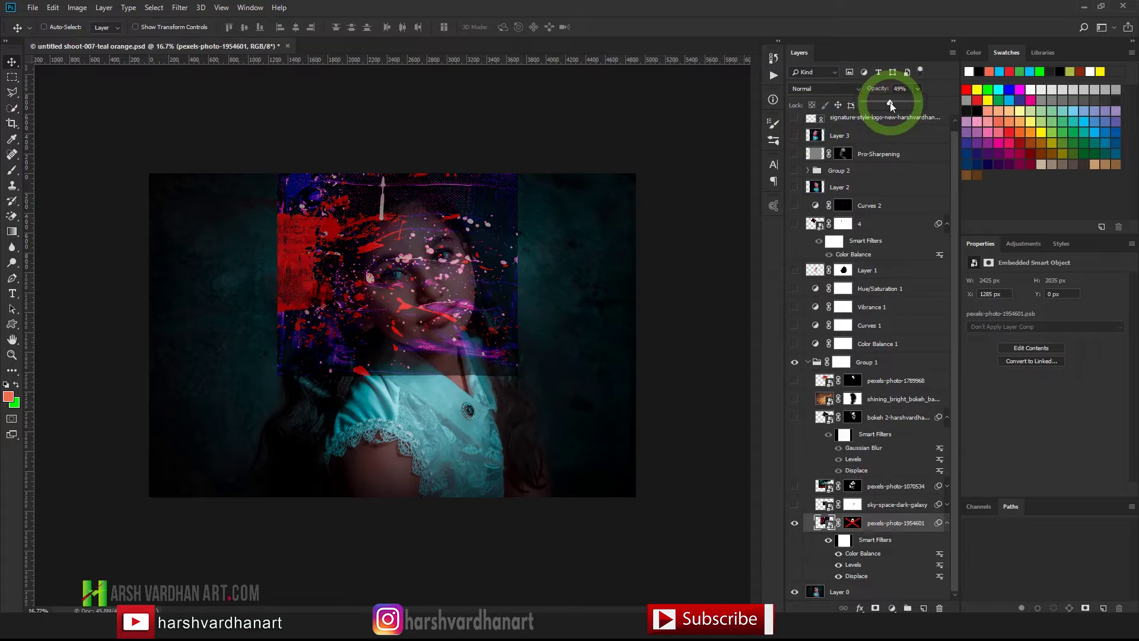
pyautogui.moveTo(895, 103); pyautogui.dragTo(932, 105)
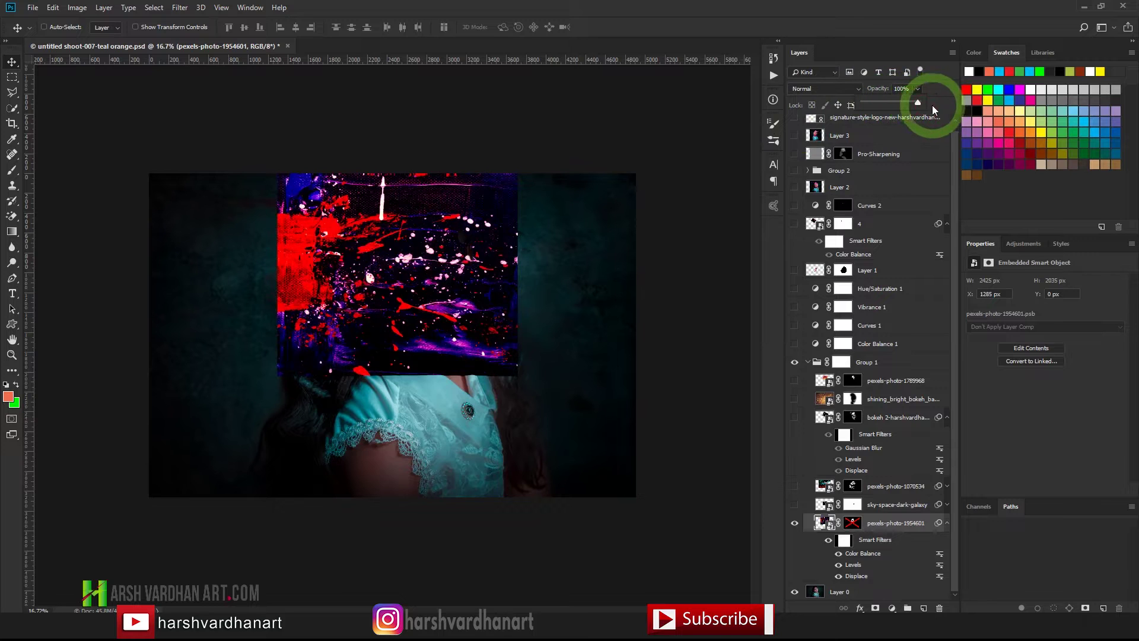
pyautogui.click(846, 89)
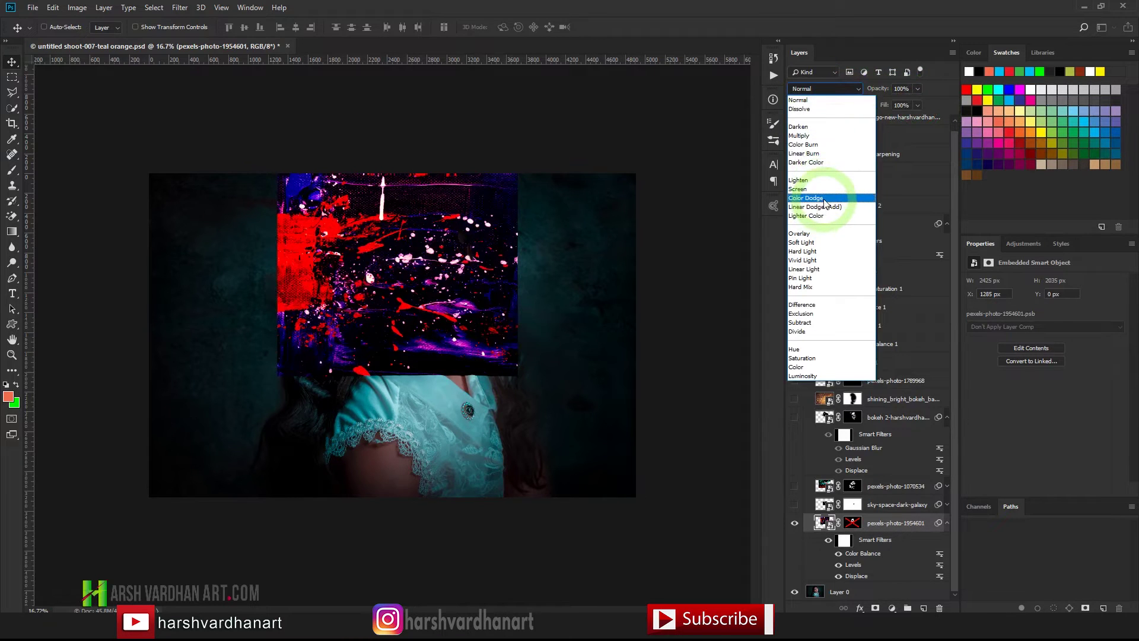
pyautogui.click(825, 198)
pyautogui.click(839, 91)
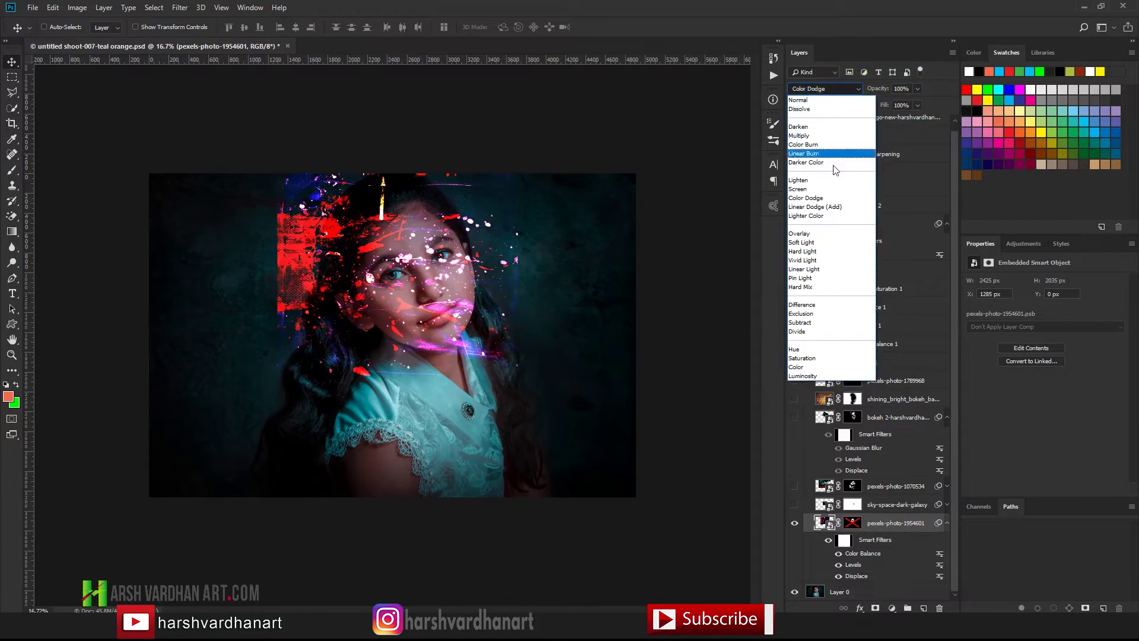
pyautogui.click(833, 208)
# Blend pexels-photo-1954601 over the portrait in Overlay mode at 35% opacity
pyautogui.click(839, 89)
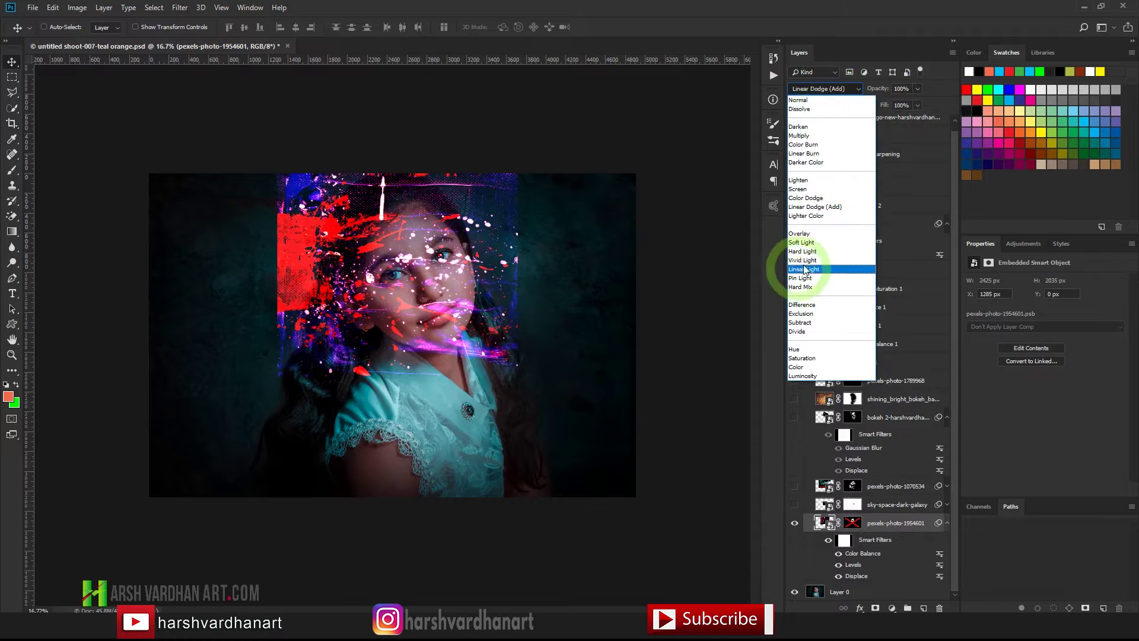
pyautogui.click(804, 234)
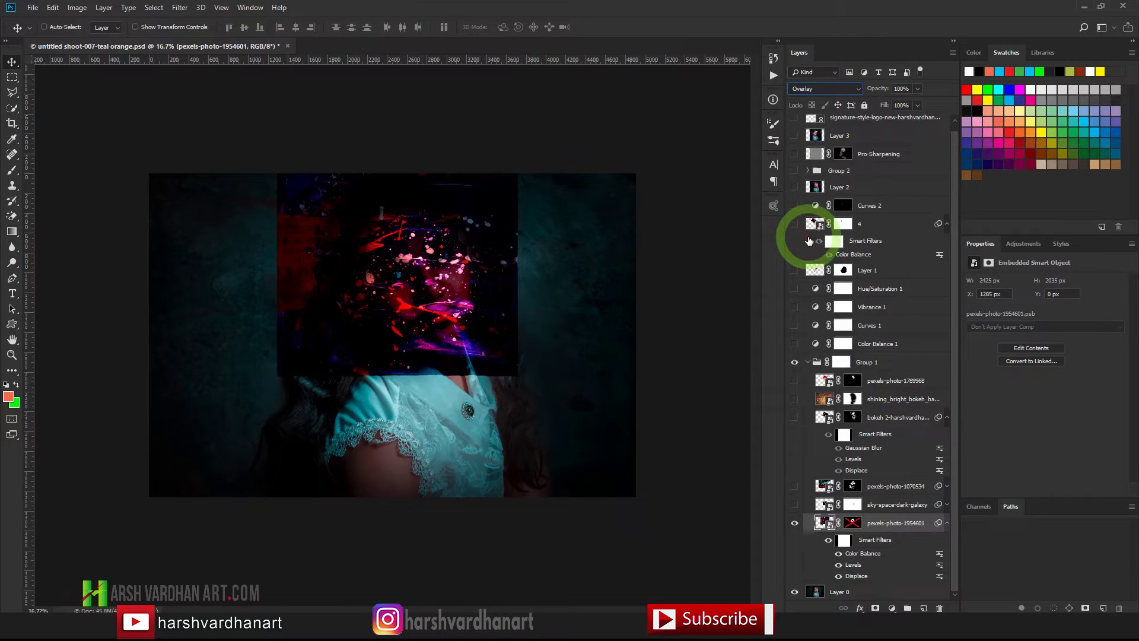
pyautogui.moveTo(917, 88); pyautogui.dragTo(881, 101)
pyautogui.hotkey('ctrl', '+')
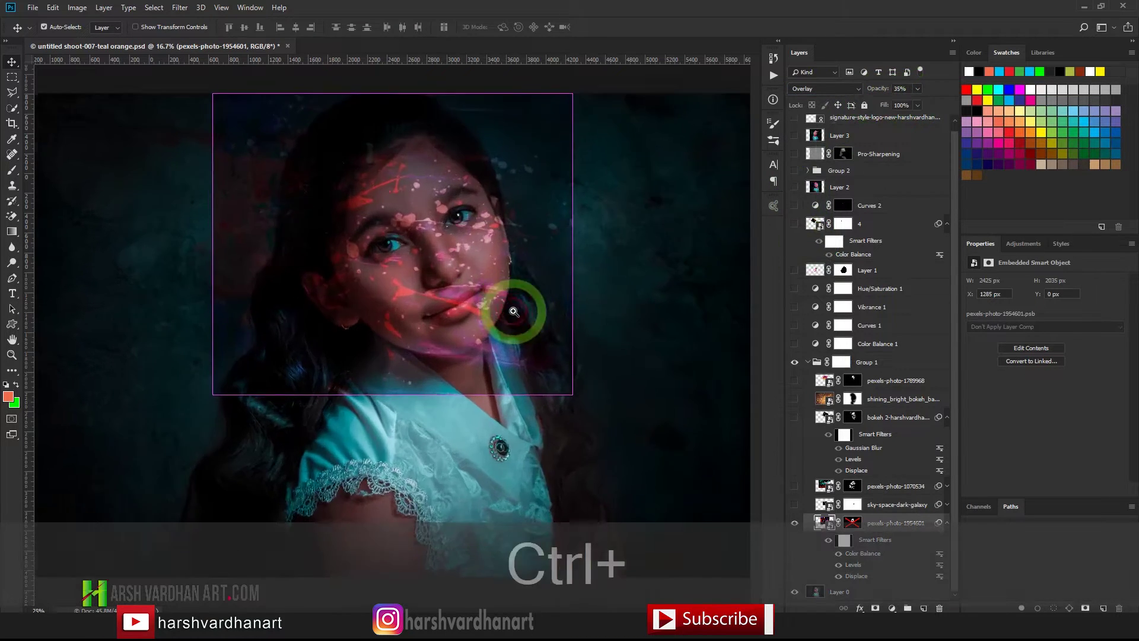
# Enable the layer mask of pexels-photo-1954601, inspect the mask on its own, and return to the image
pyautogui.keyDown('shift'); pyautogui.click(853, 524); pyautogui.keyUp('shift')
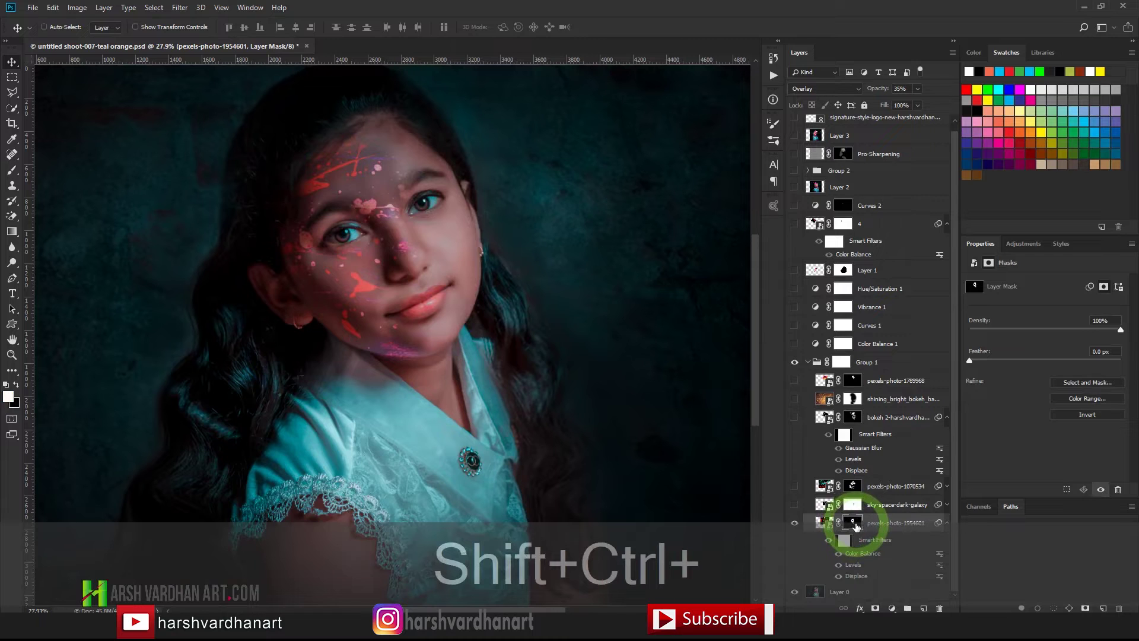
pyautogui.keyDown('alt'); pyautogui.click(855, 524); pyautogui.keyUp('alt')
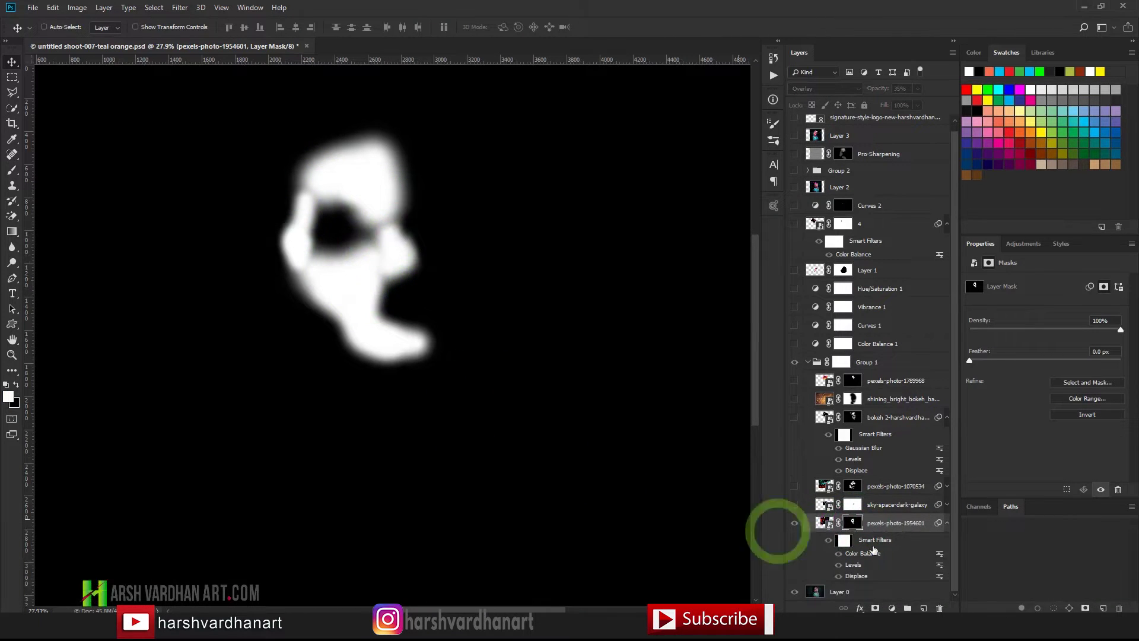
pyautogui.keyDown('alt'); pyautogui.click(853, 524); pyautogui.keyUp('alt')
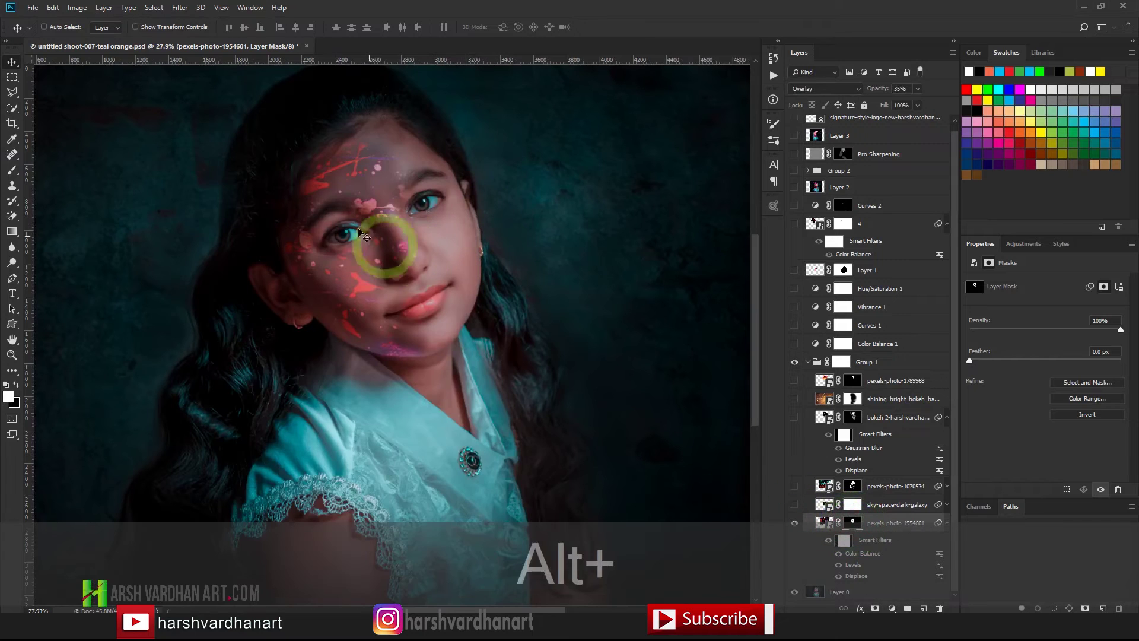
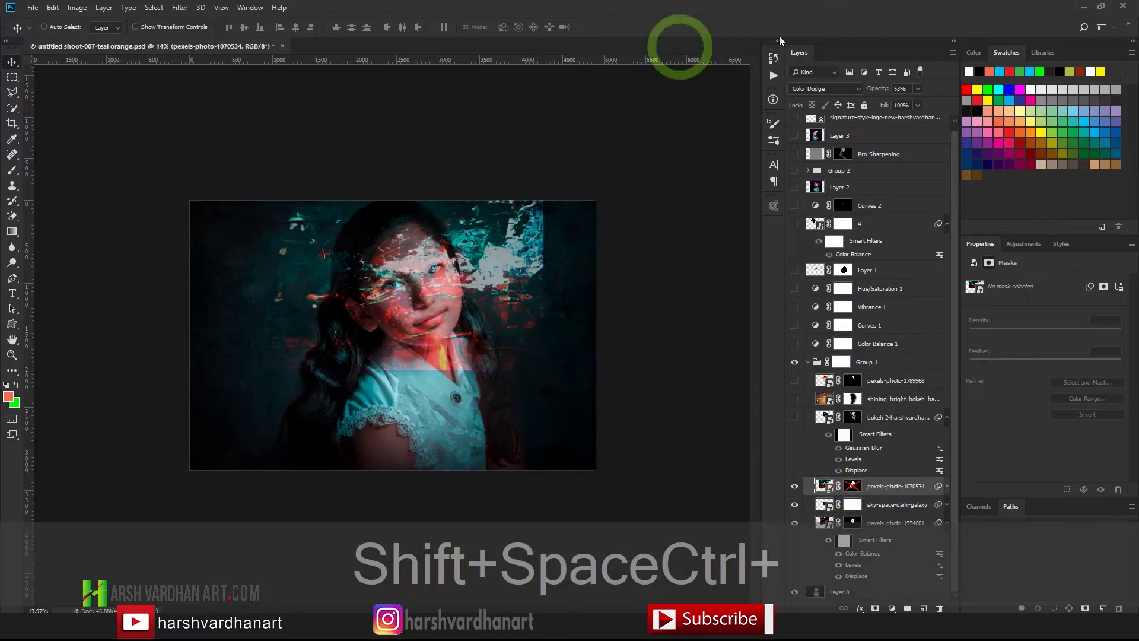
# Try pexels-photo-1070534 with Normal blending at 100% opacity to show the raw texture, and look through the available filters
pyautogui.click(843, 89)
pyautogui.click(829, 101)
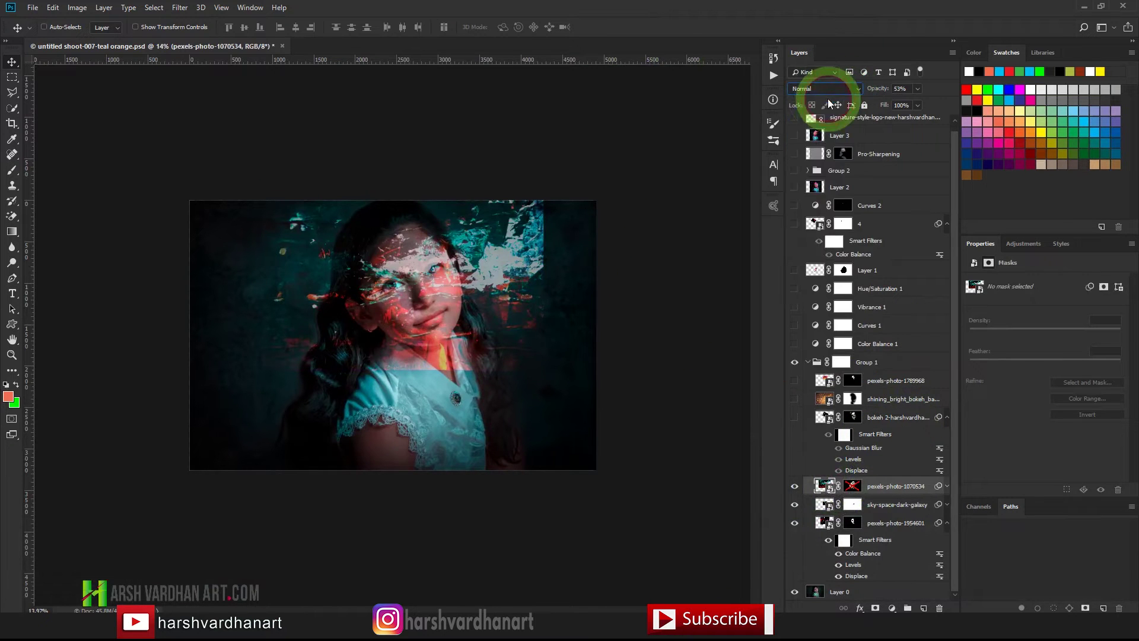
pyautogui.click(916, 89)
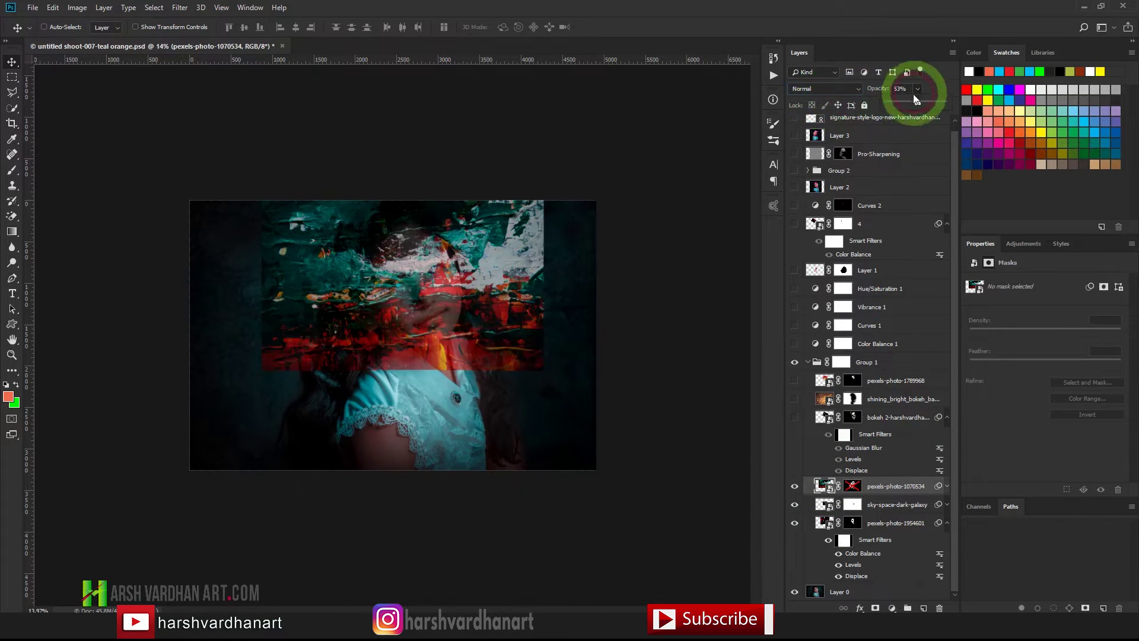
pyautogui.moveTo(933, 100); pyautogui.dragTo(941, 102)
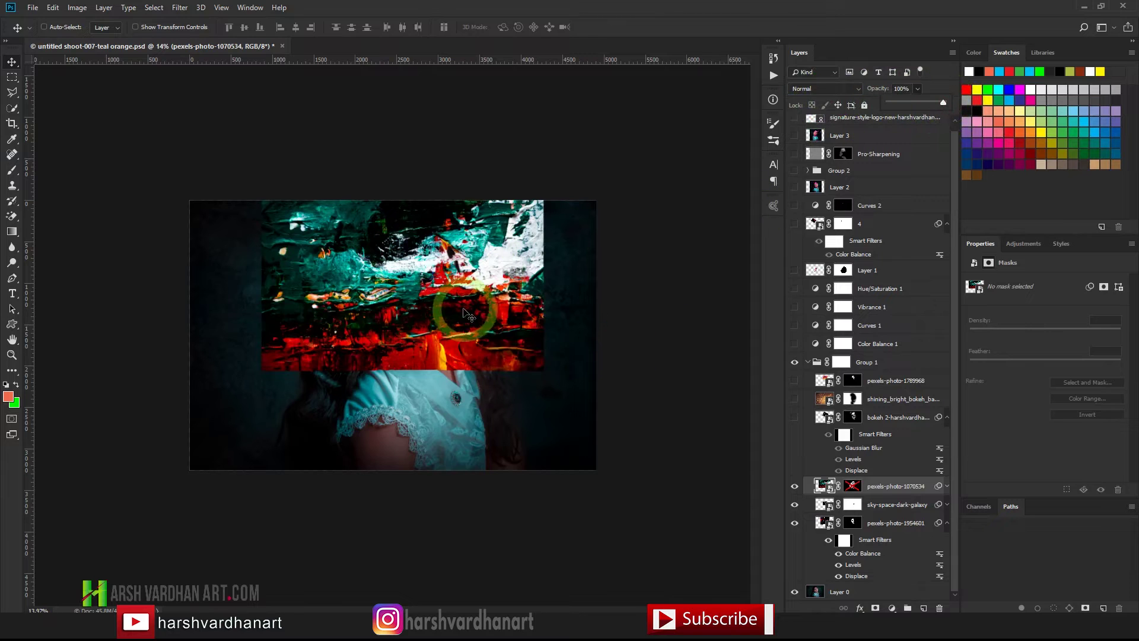
pyautogui.click(179, 7)
pyautogui.click(205, 21)
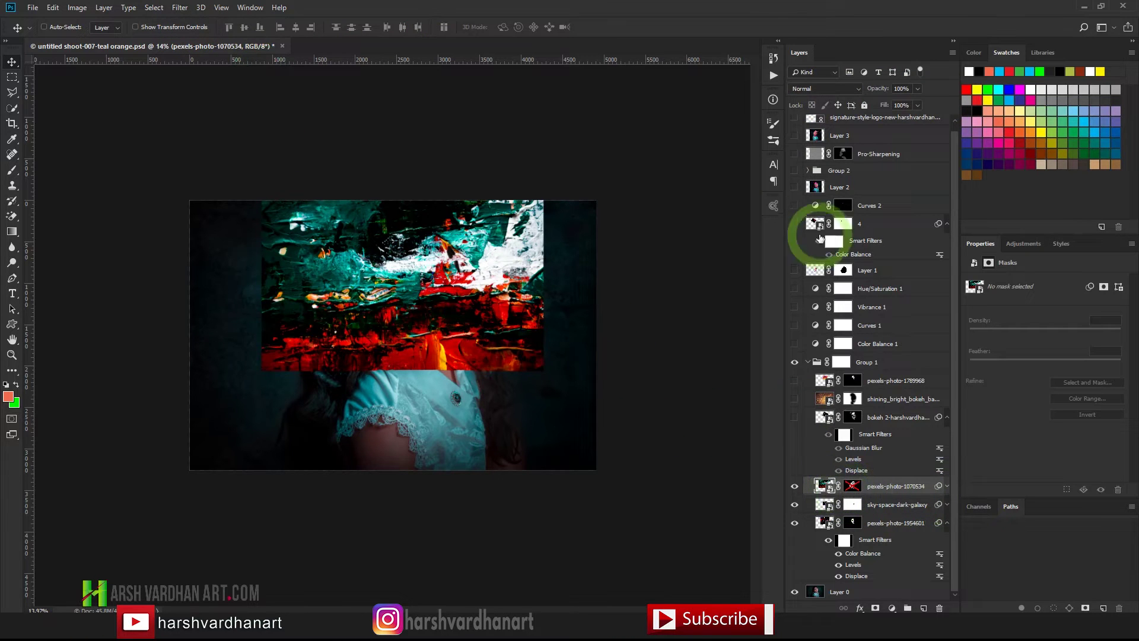
# Revert the document to the latest Enable Layer Mask history state and keep sky-space-dark-galaxy on Color Dodge blending
pyautogui.click(776, 59)
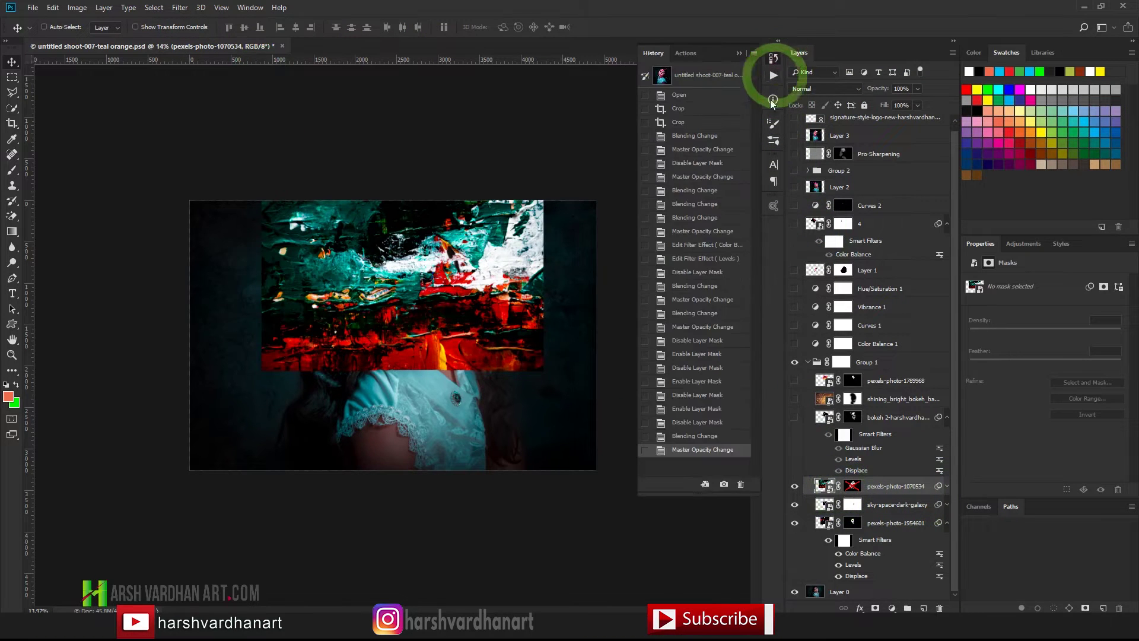
pyautogui.click(699, 411)
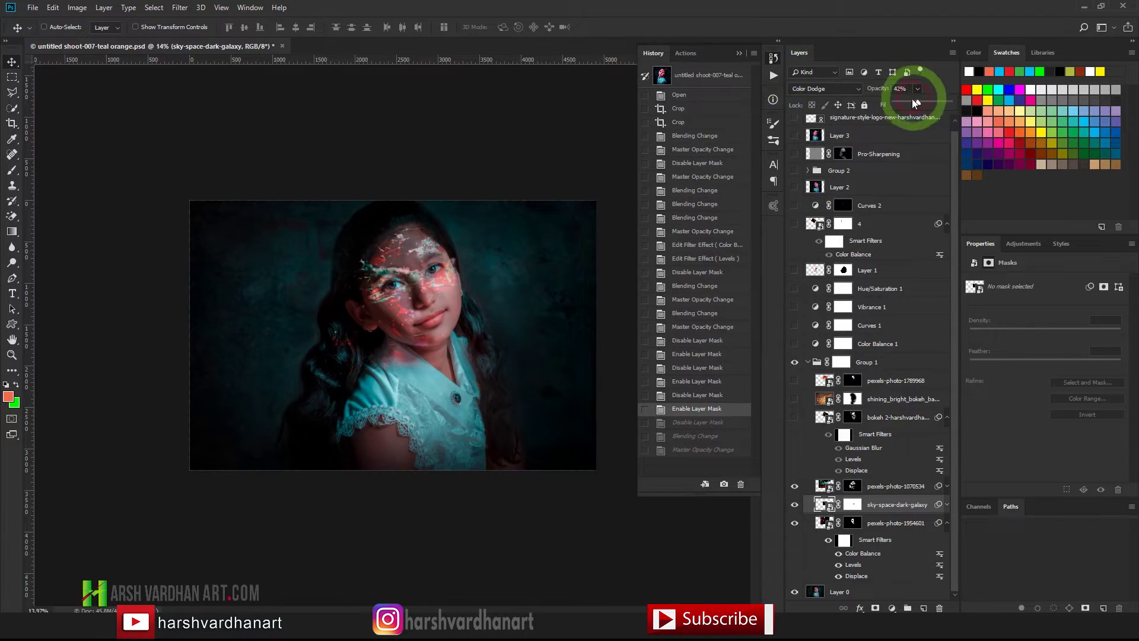
pyautogui.click(855, 92)
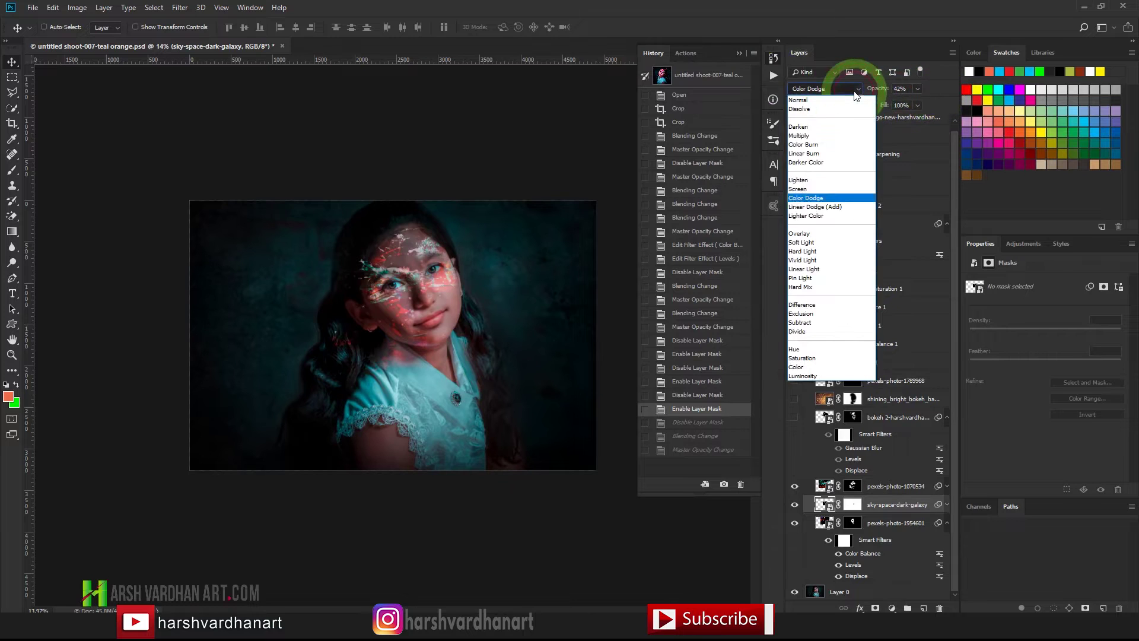
pyautogui.click(821, 199)
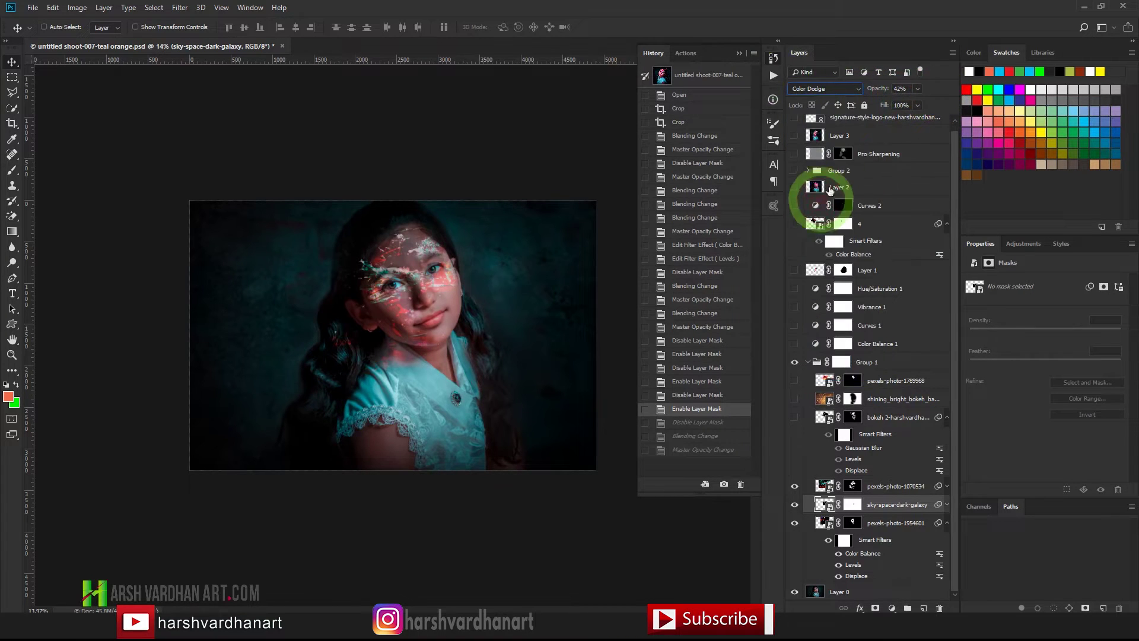
# Show the bokeh 2 layer above pexels-photo-1070534 in Group 1 and select it
pyautogui.click(826, 487)
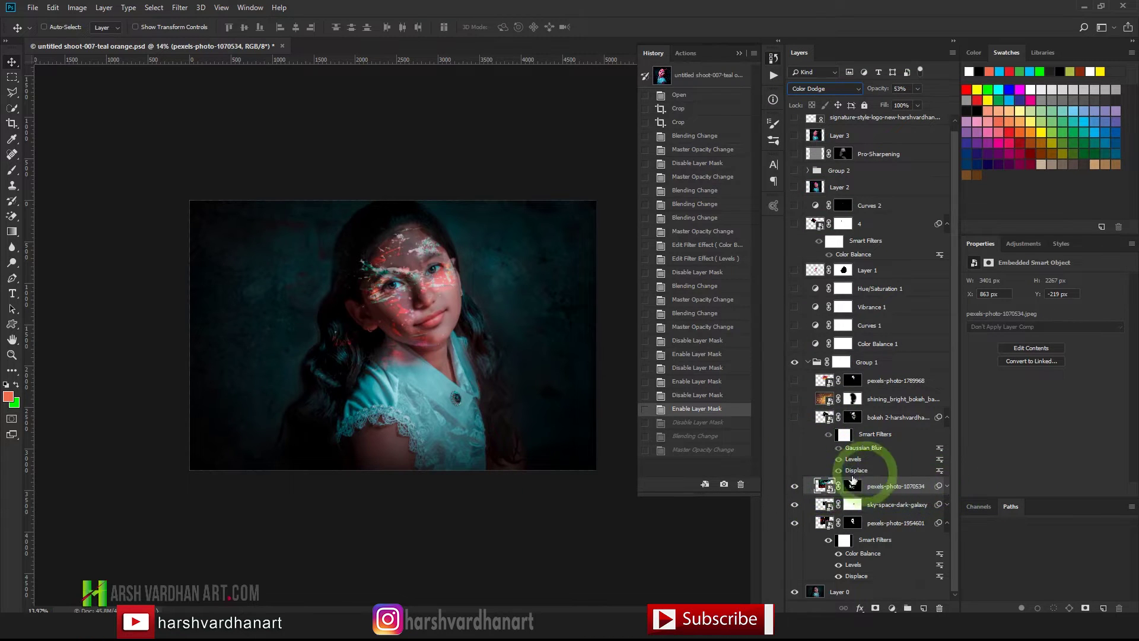
pyautogui.click(794, 417)
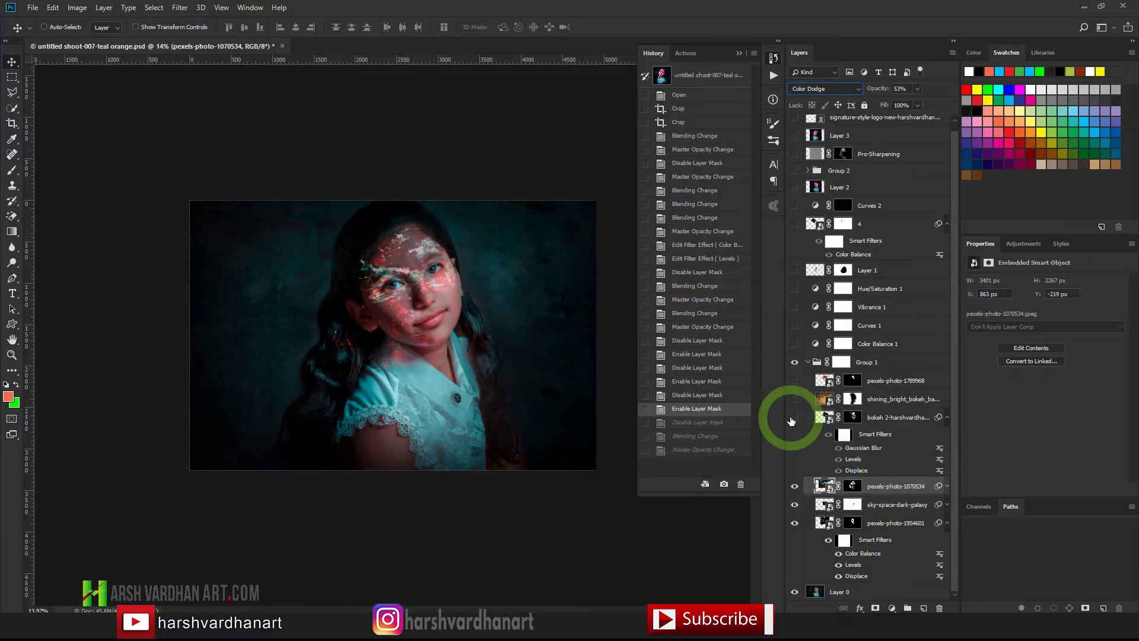
pyautogui.click(821, 420)
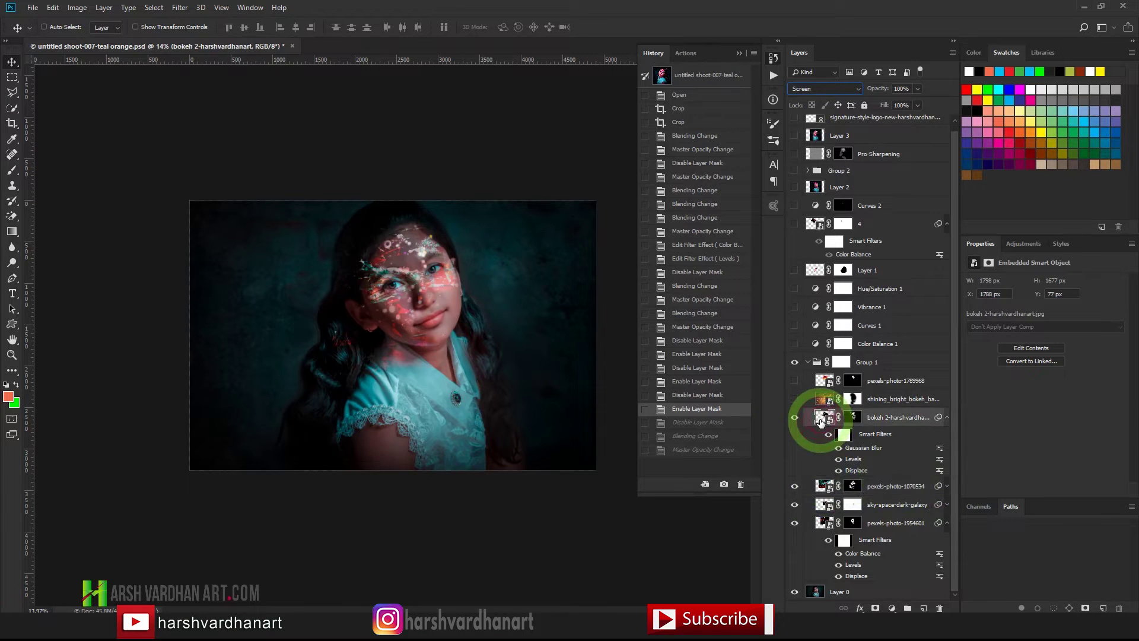
# Try the bokeh 2 layer with its layer mask disabled and Normal blending to show the raw bokeh image
pyautogui.keyDown('shift'); pyautogui.click(851, 417); pyautogui.keyUp('shift')
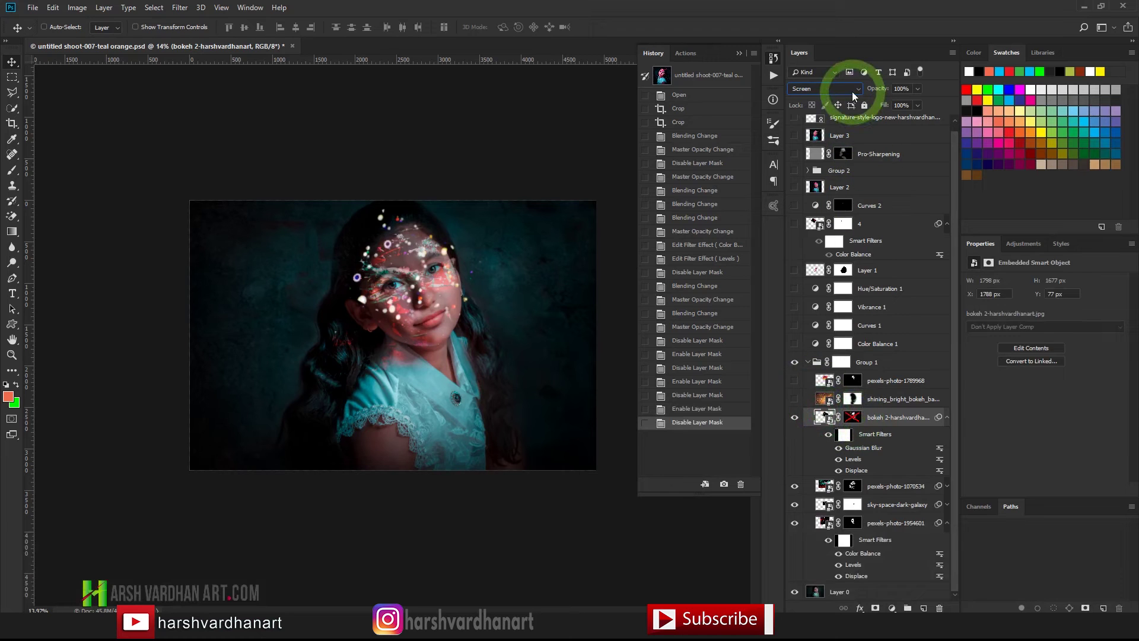
pyautogui.click(850, 89)
pyautogui.click(828, 100)
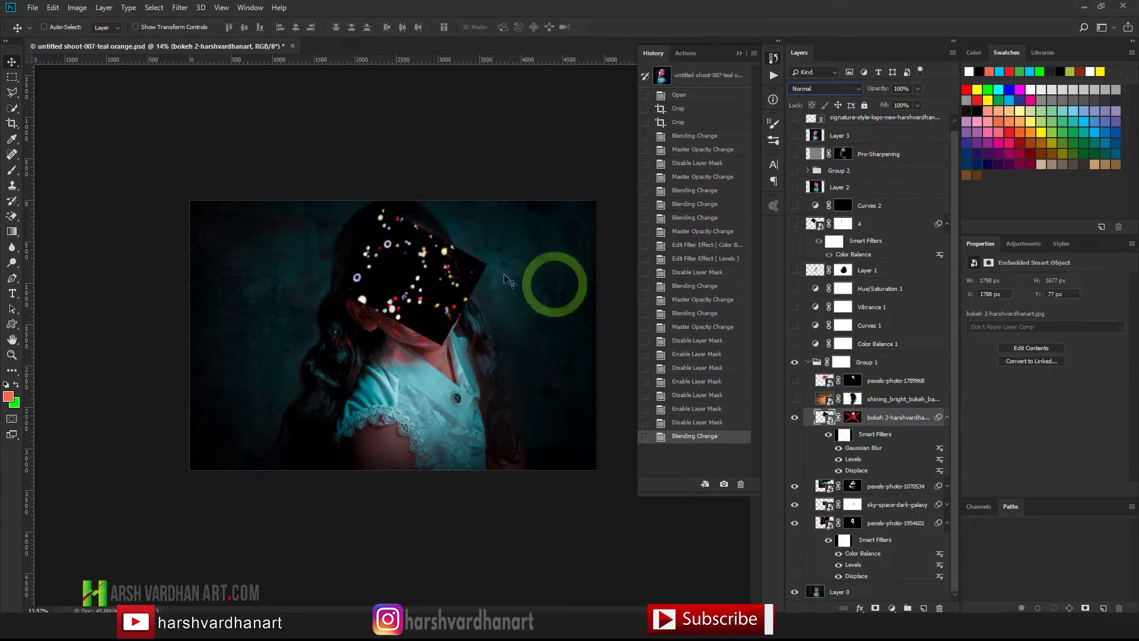
pyautogui.moveTo(466, 280); pyautogui.dragTo(493, 294)
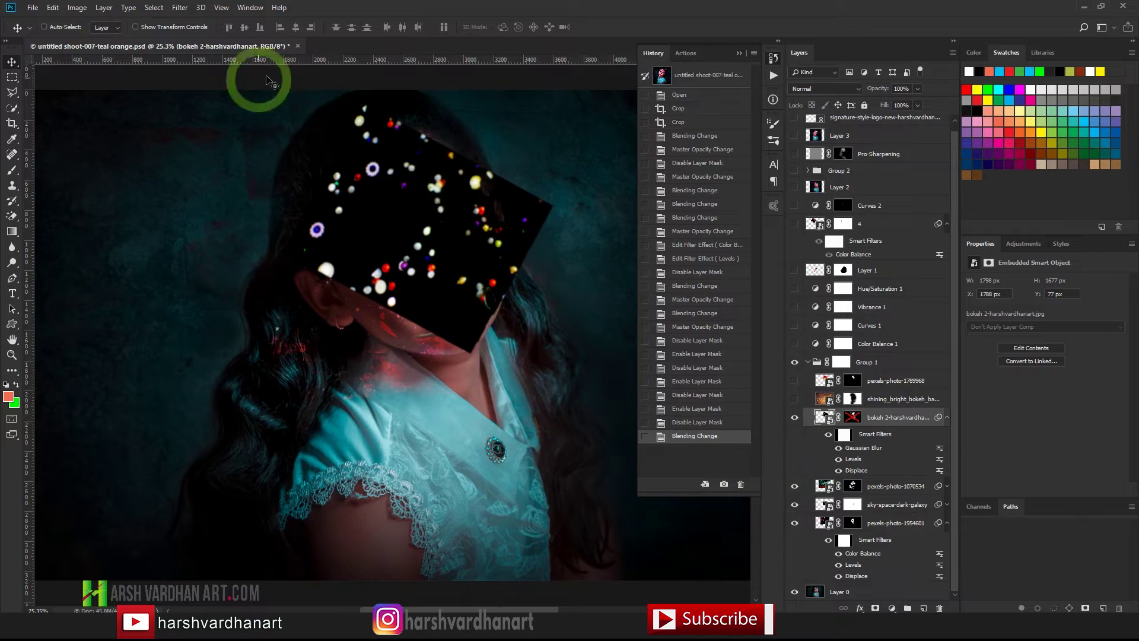
pyautogui.click(180, 7)
pyautogui.click(407, 13)
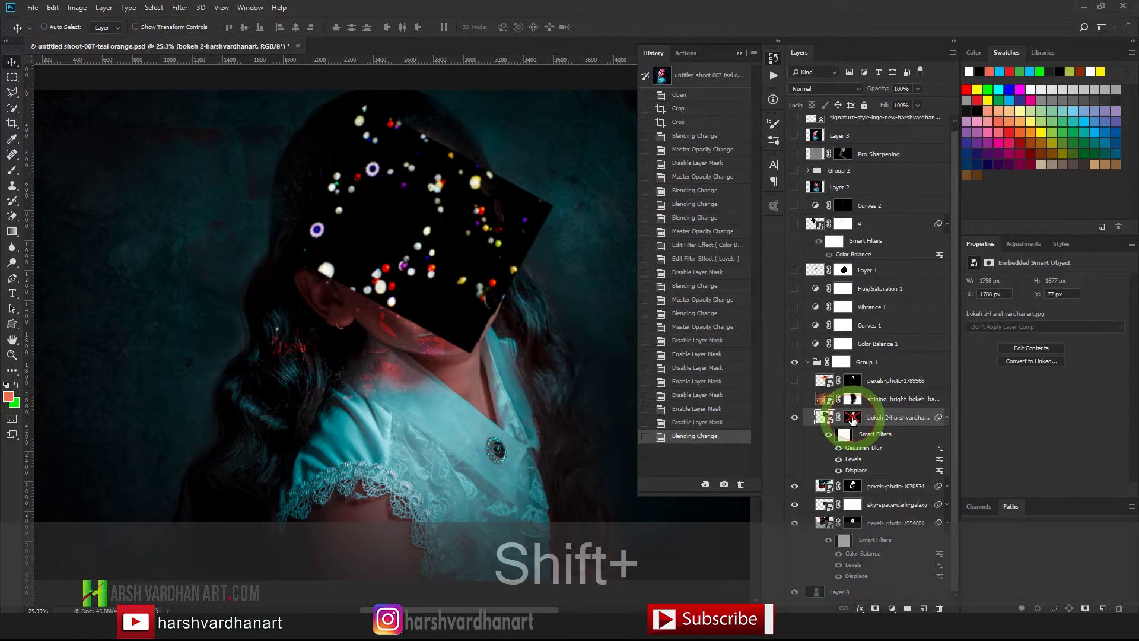
# Re-enable the bokeh 2 layer's mask, set its blending to Screen, and try 66% opacity
pyautogui.keyDown('shift'); pyautogui.click(852, 418); pyautogui.keyUp('shift')
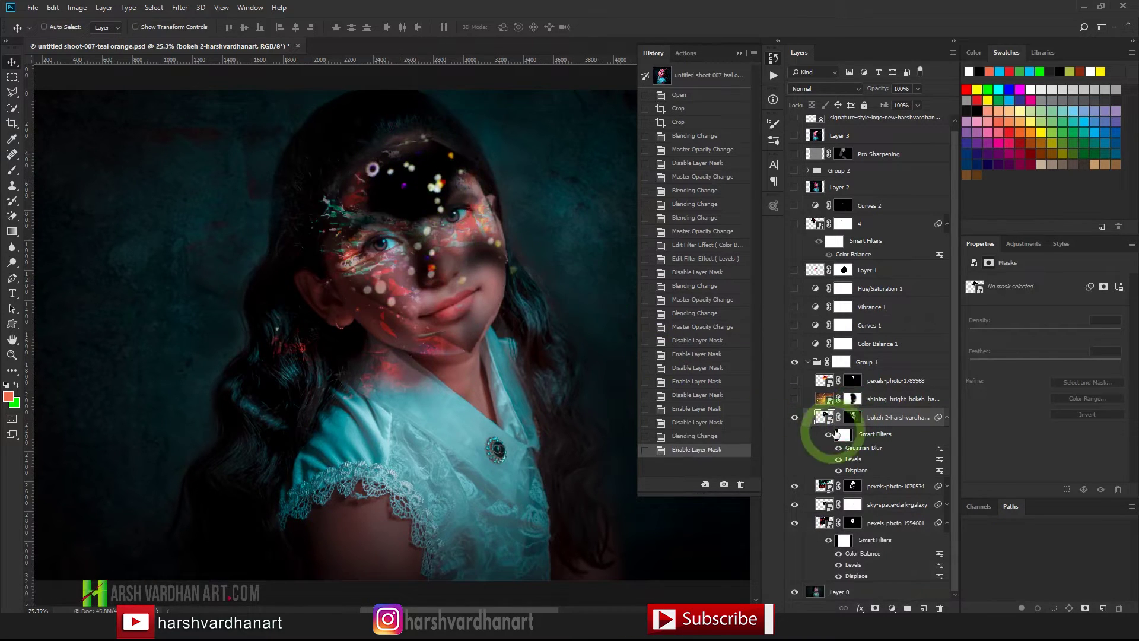
pyautogui.click(827, 93)
pyautogui.click(828, 189)
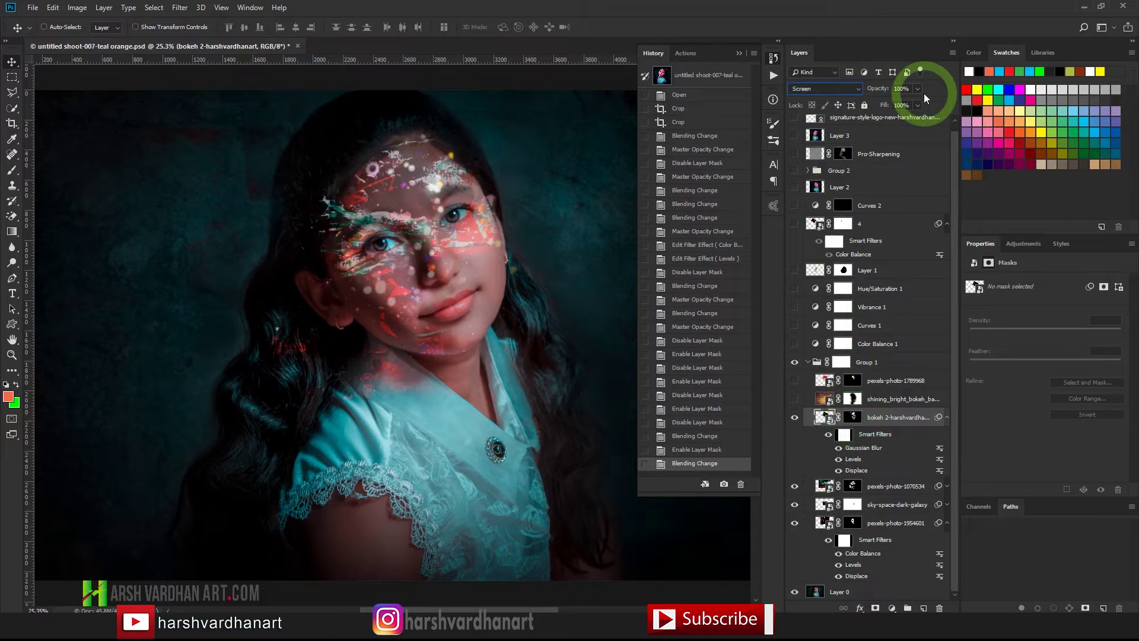
pyautogui.moveTo(916, 99); pyautogui.dragTo(900, 101)
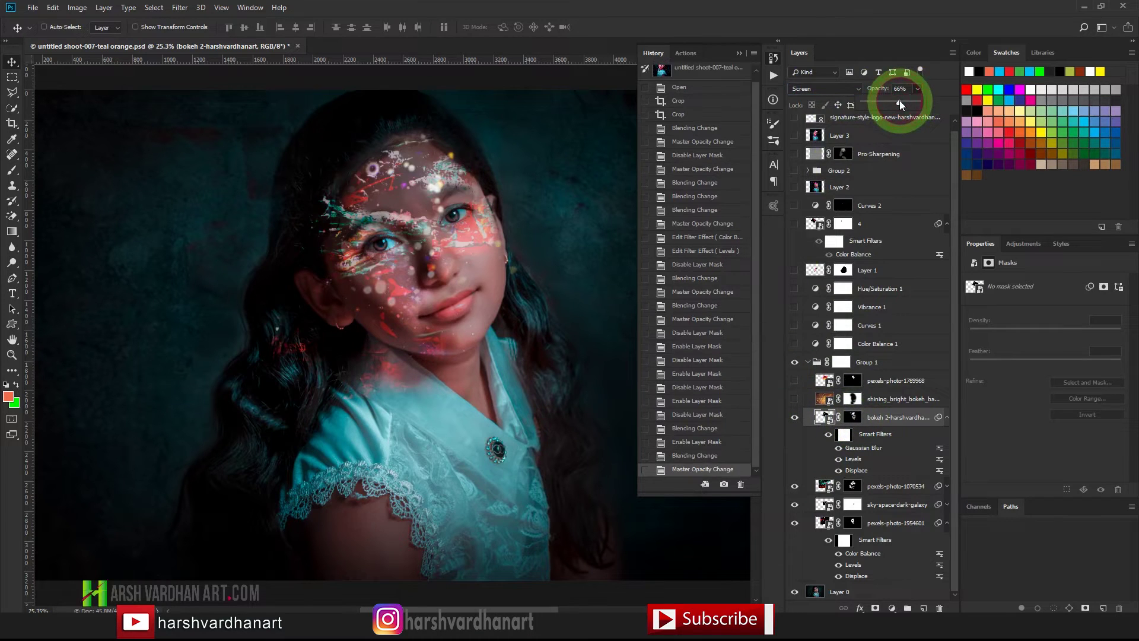
# Step back in the history to the Enable Layer Mask state before the bokeh 2 layer's mask, blending and opacity changes
pyautogui.click(706, 415)
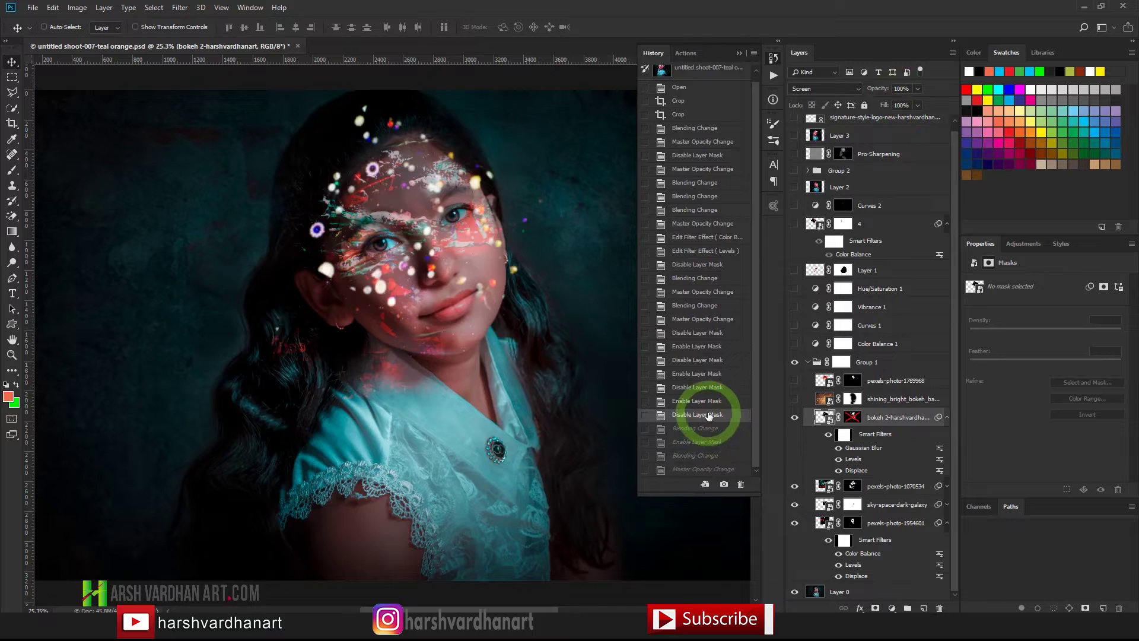
pyautogui.click(697, 402)
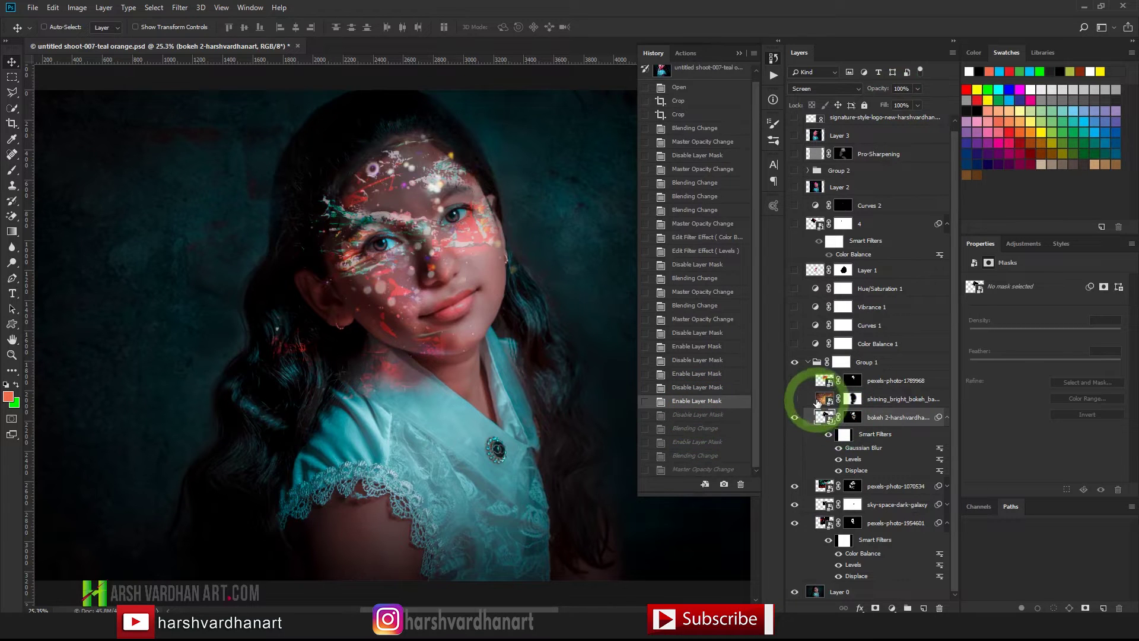
# Show and select the shining_bright_bokeh background layer, hide the history list, and disable the layer's mask
pyautogui.click(795, 399)
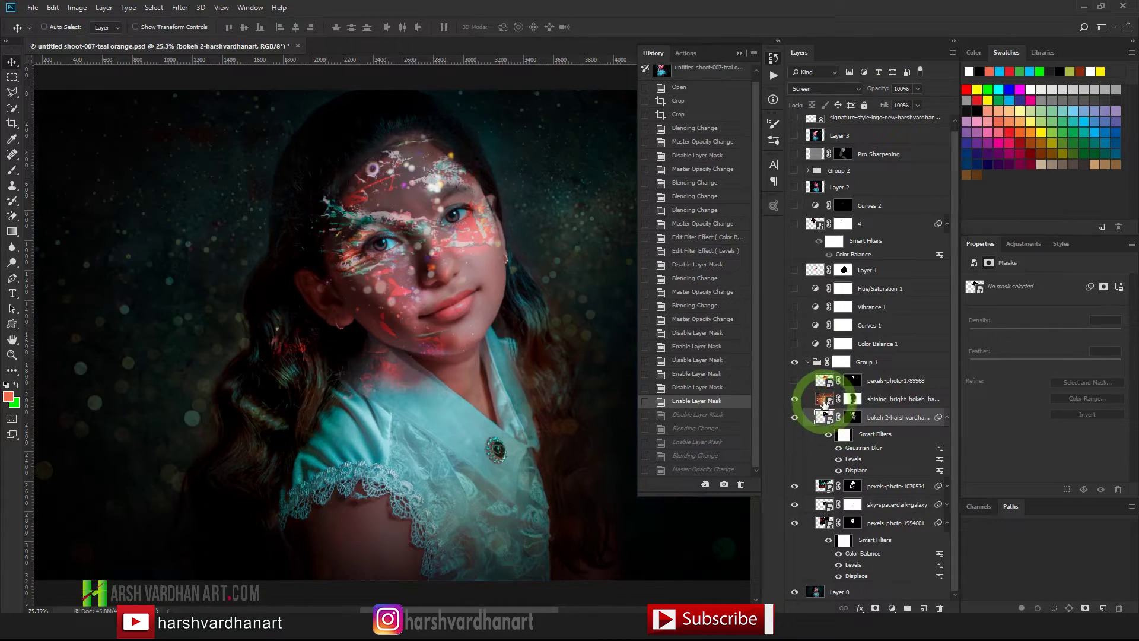
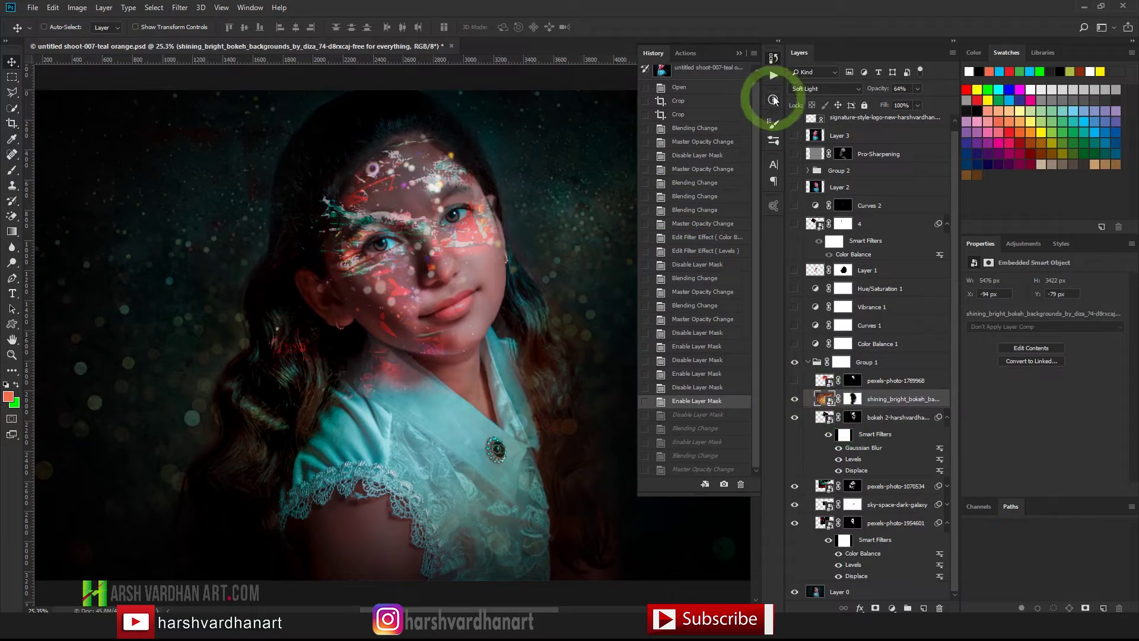
pyautogui.click(773, 58)
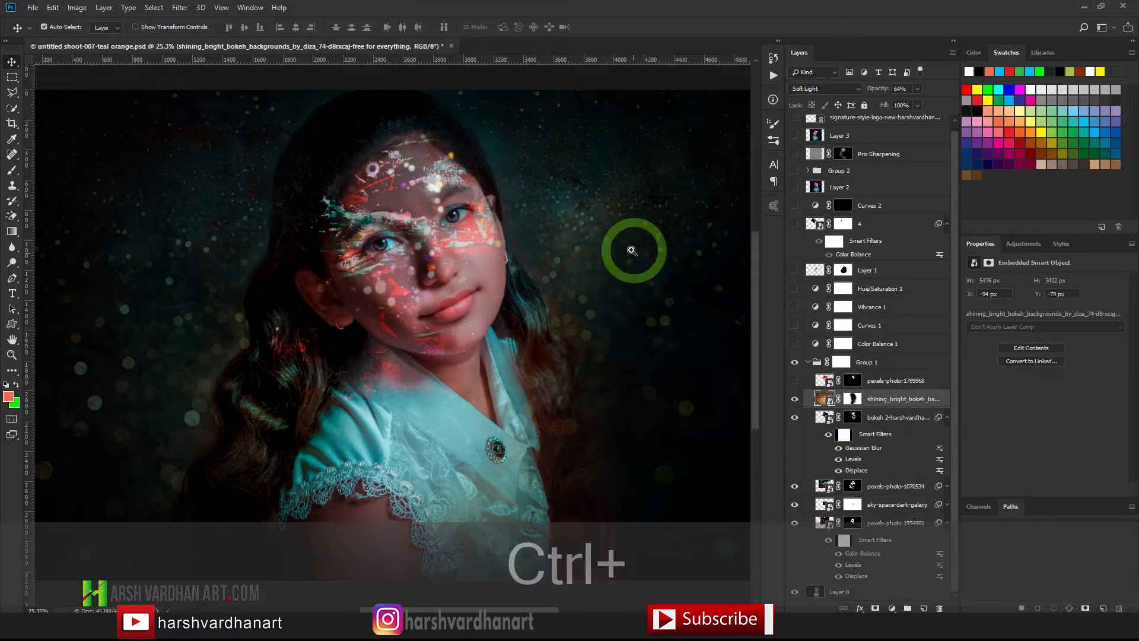
pyautogui.scroll(-3, 633, 267)
pyautogui.keyDown('shift'); pyautogui.click(853, 399); pyautogui.keyUp('shift')
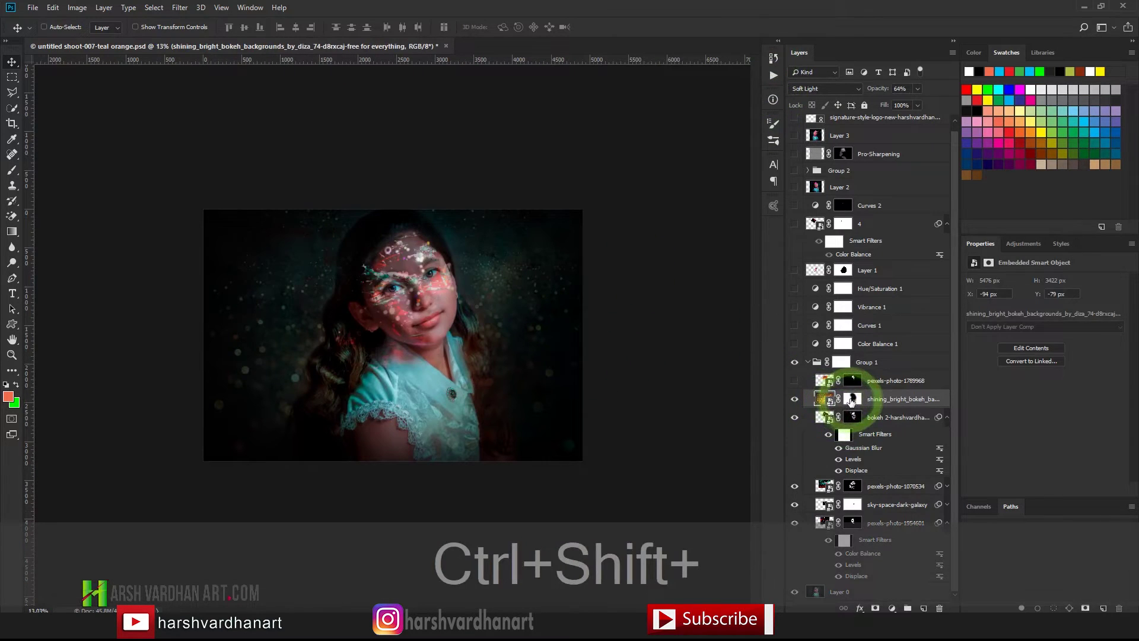
# Try Normal blending on the shining_bright_bokeh layer to compare its raw image with its mask disabled and re-enabled
pyautogui.click(823, 397)
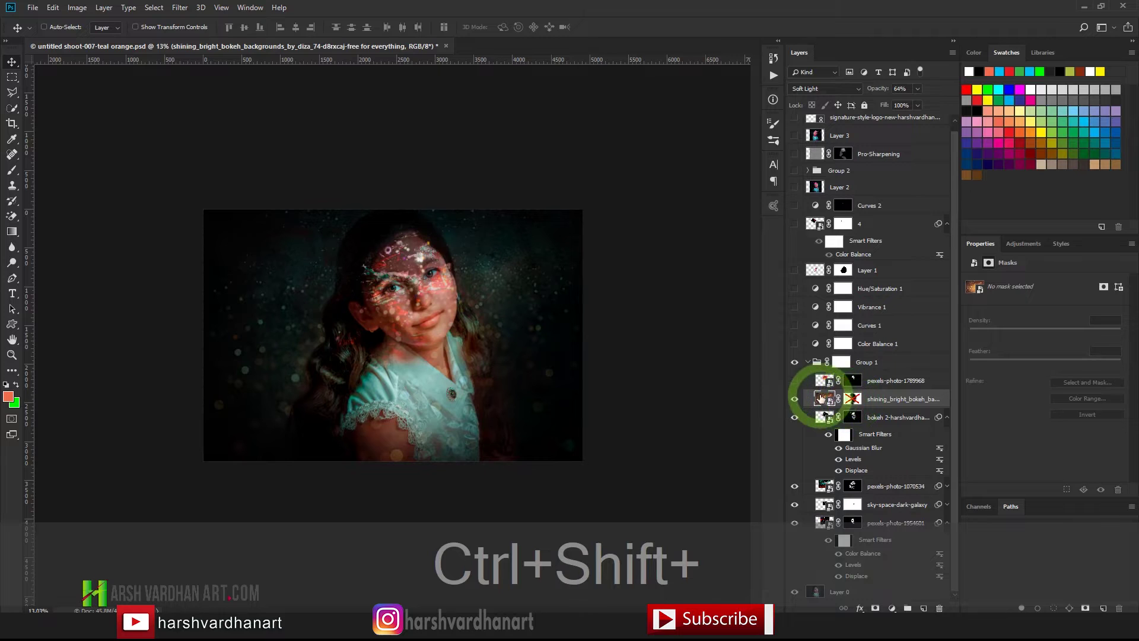
pyautogui.click(817, 88)
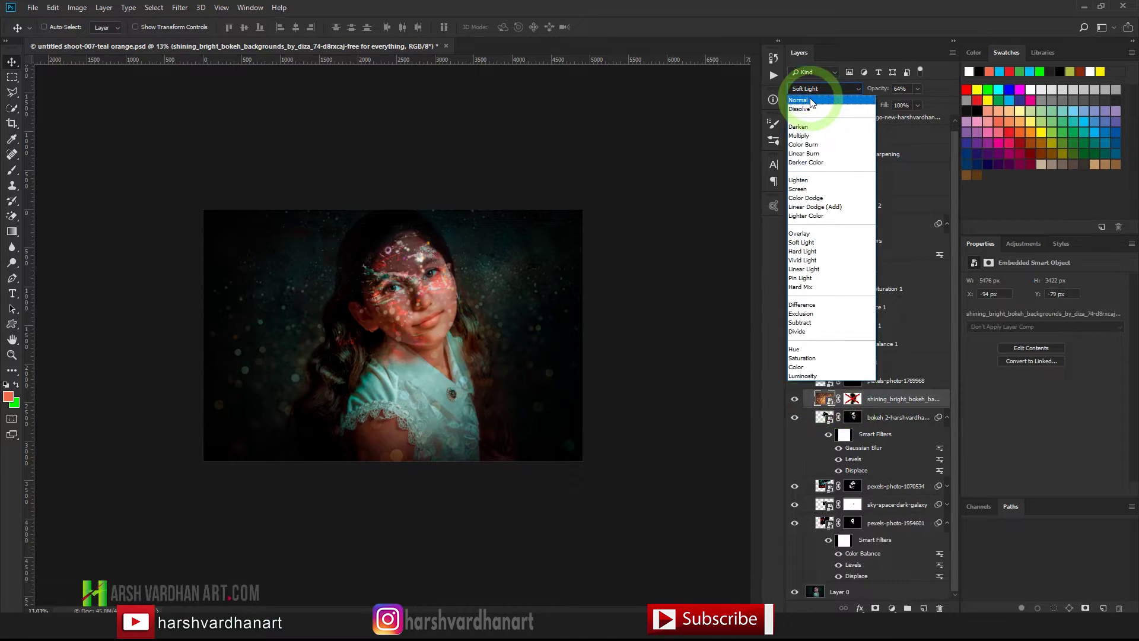
pyautogui.click(814, 101)
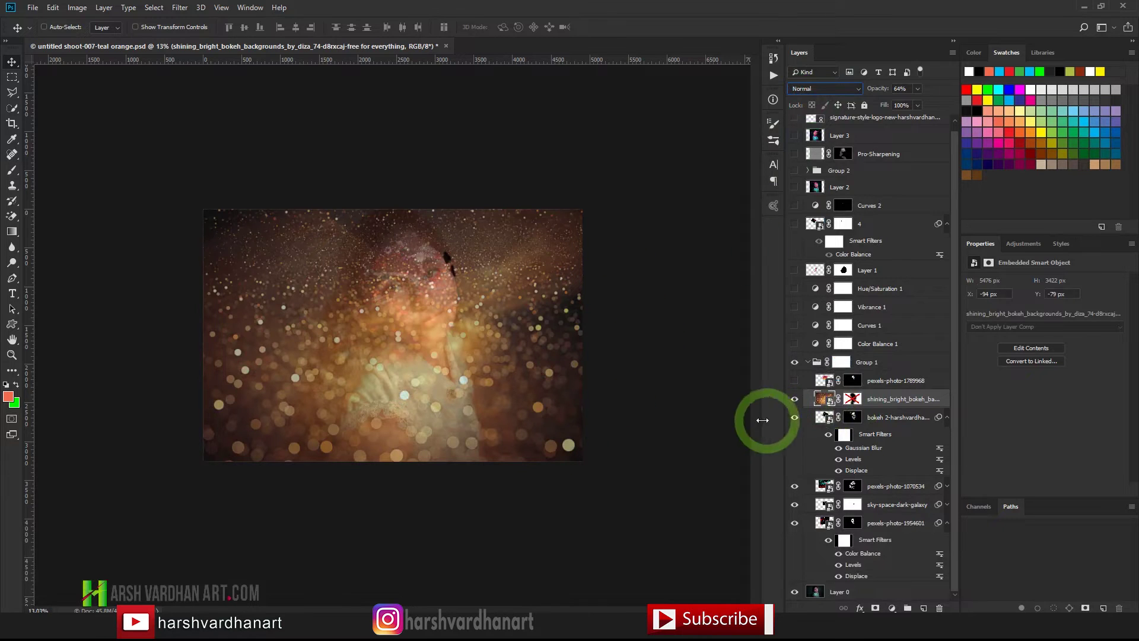
pyautogui.keyDown('shift'); pyautogui.click(853, 400); pyautogui.keyUp('shift')
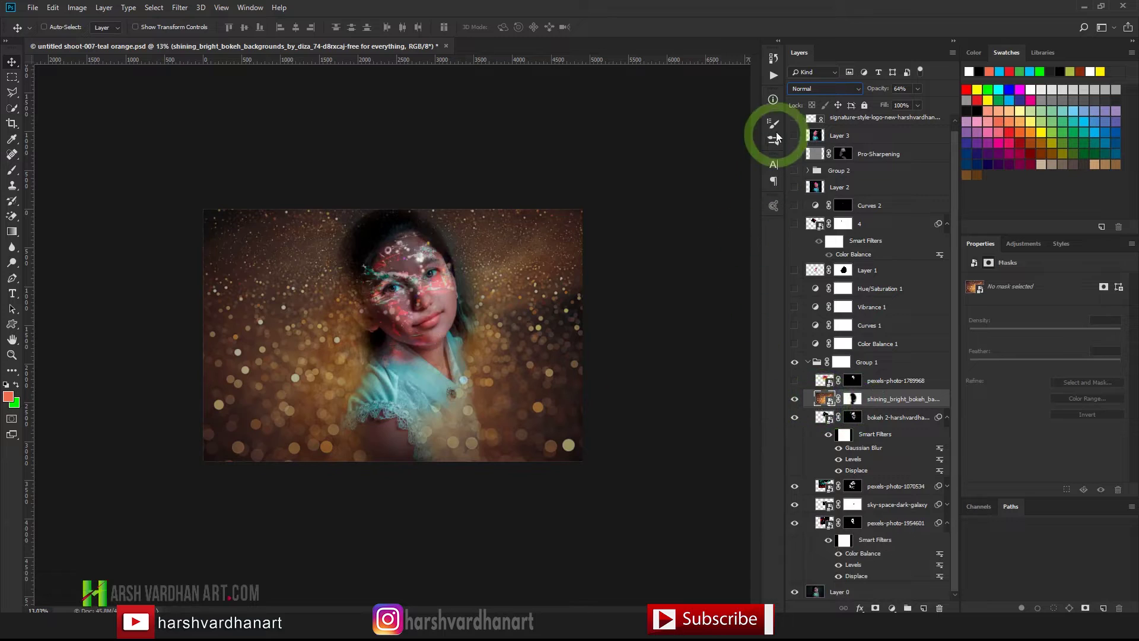
# Step back in the history to restore the shining_bright_bokeh layer's Soft Light blending with its mask enabled
pyautogui.hotkey('ctrl', 'alt')
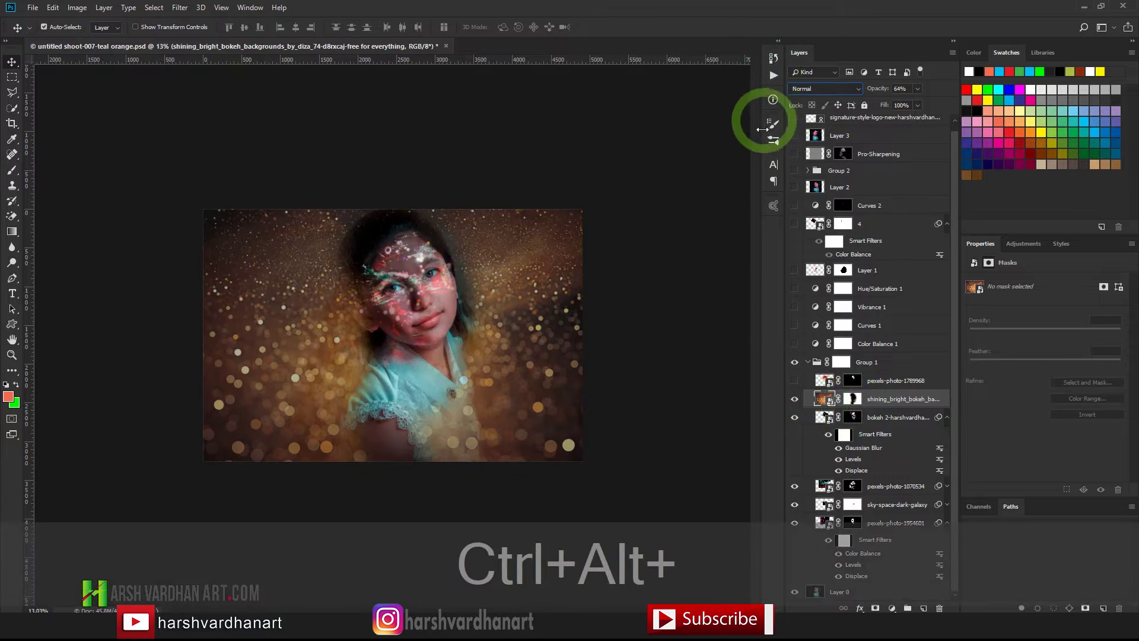
pyautogui.hotkey('ctrl', 'alt', 'z')
pyautogui.press('ctrl')
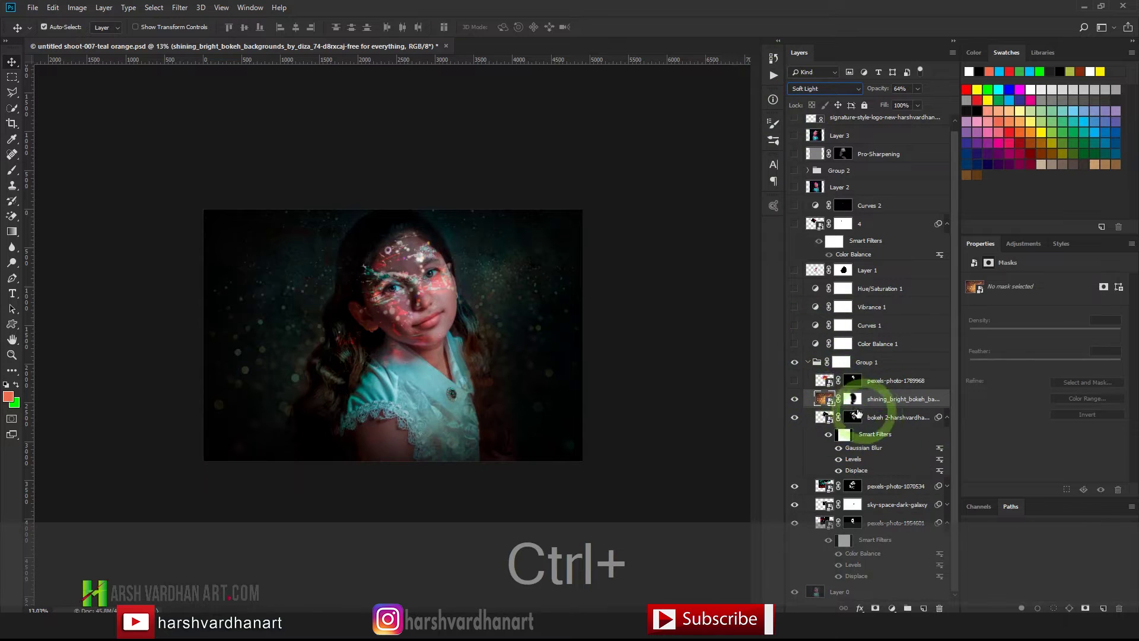
# Show and select the pexels-photo-1789968 layer, and compare it with its layer mask disabled and re-enabled
pyautogui.click(795, 380)
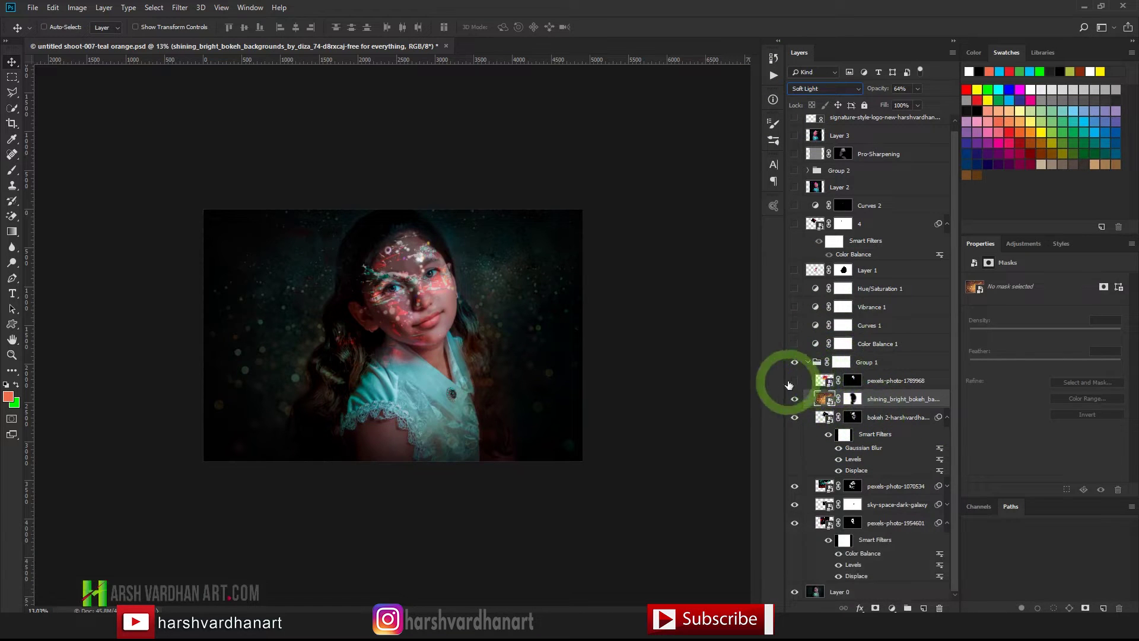
pyautogui.click(817, 382)
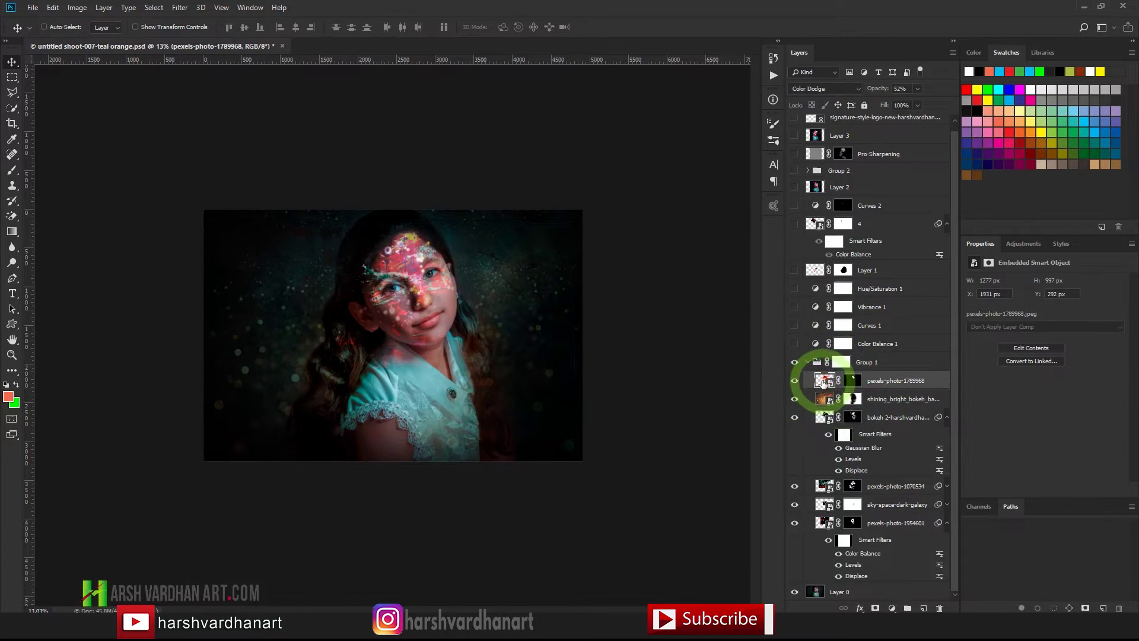
pyautogui.keyDown('shift'); pyautogui.click(851, 383); pyautogui.keyUp('shift')
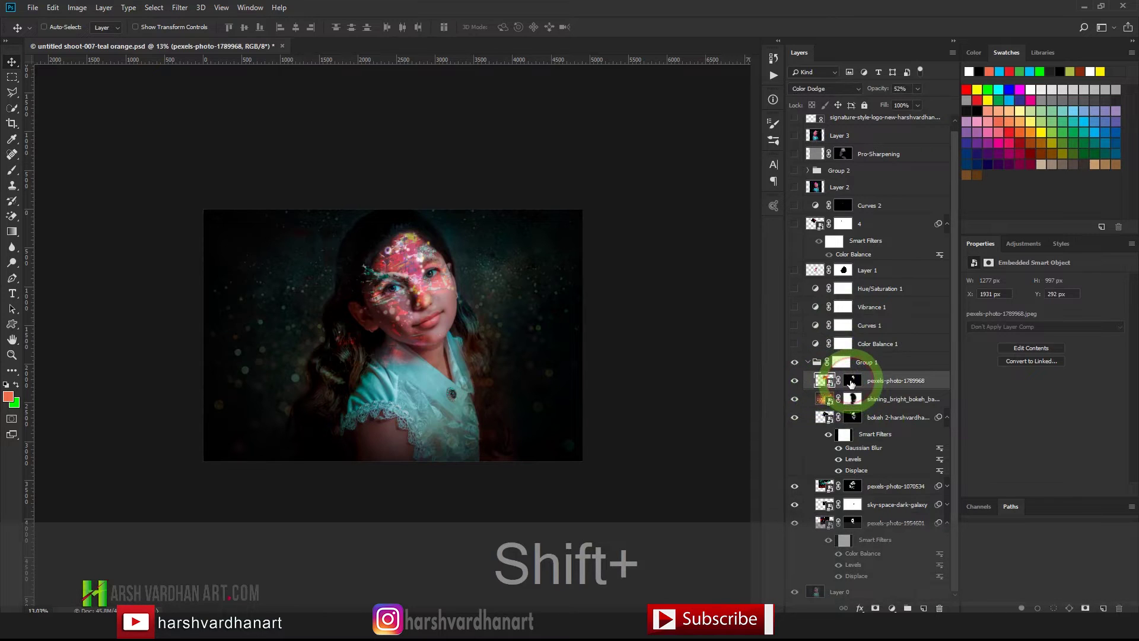
pyautogui.keyDown('shift'); pyautogui.click(851, 382); pyautogui.keyUp('shift')
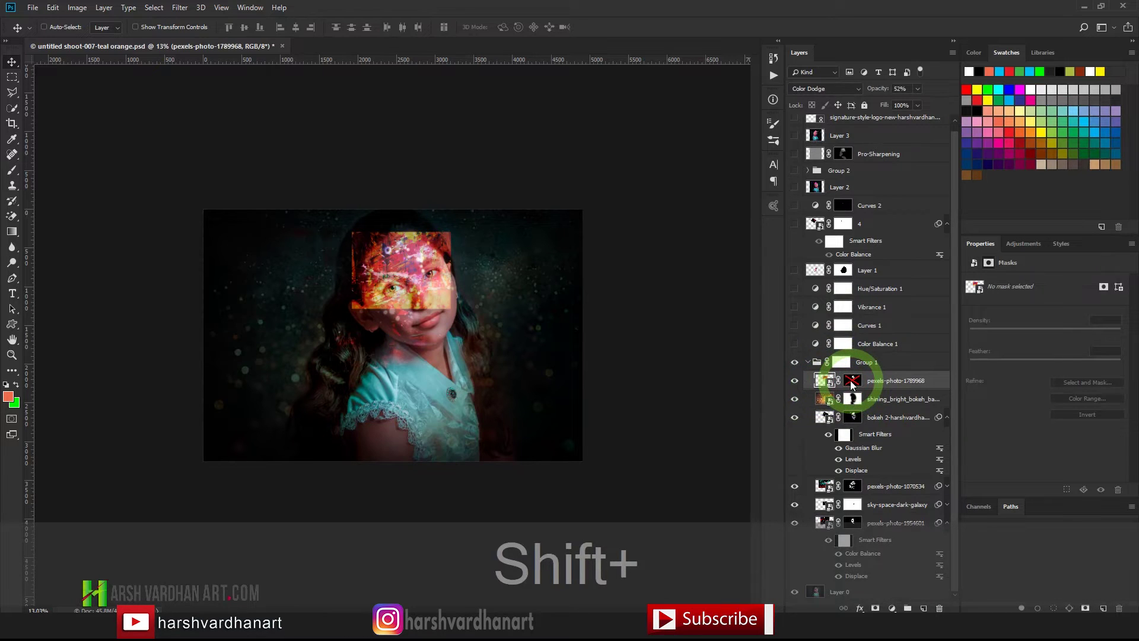
pyautogui.keyDown('shift'); pyautogui.click(852, 382); pyautogui.keyUp('shift')
pyautogui.moveTo(483, 331)
pyautogui.mouseDown()
pyautogui.moveTo(525, 347)
pyautogui.moveTo(498, 343)
pyautogui.mouseUp()
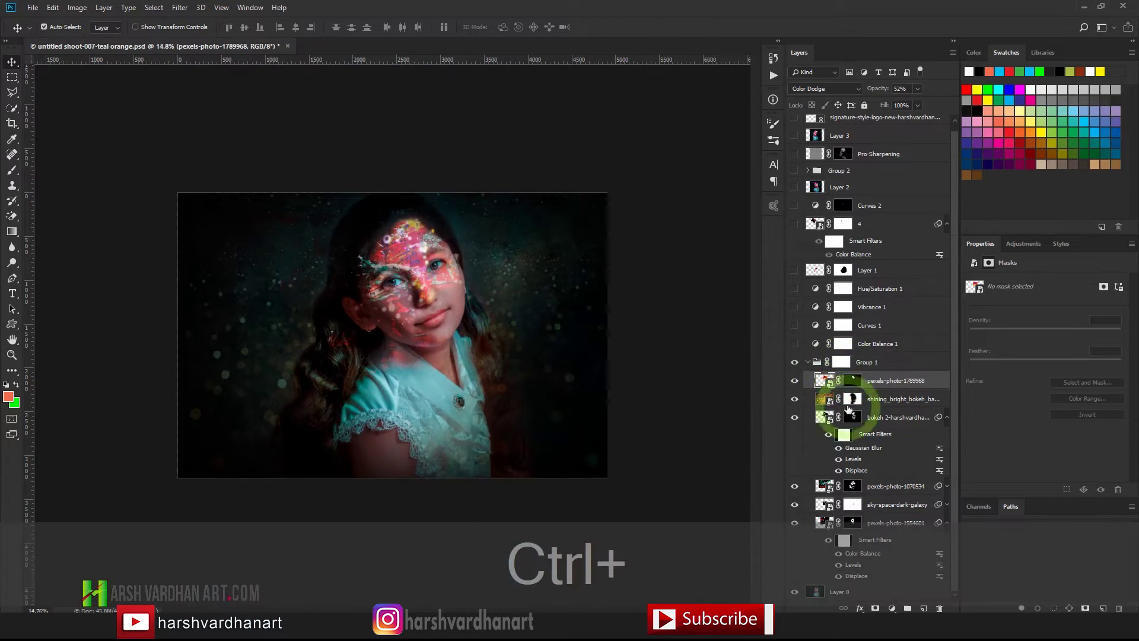
# Collapse Group 1 and toggle its visibility to compare the portrait with and without the texture effects, leaving it shown
pyautogui.click(810, 368)
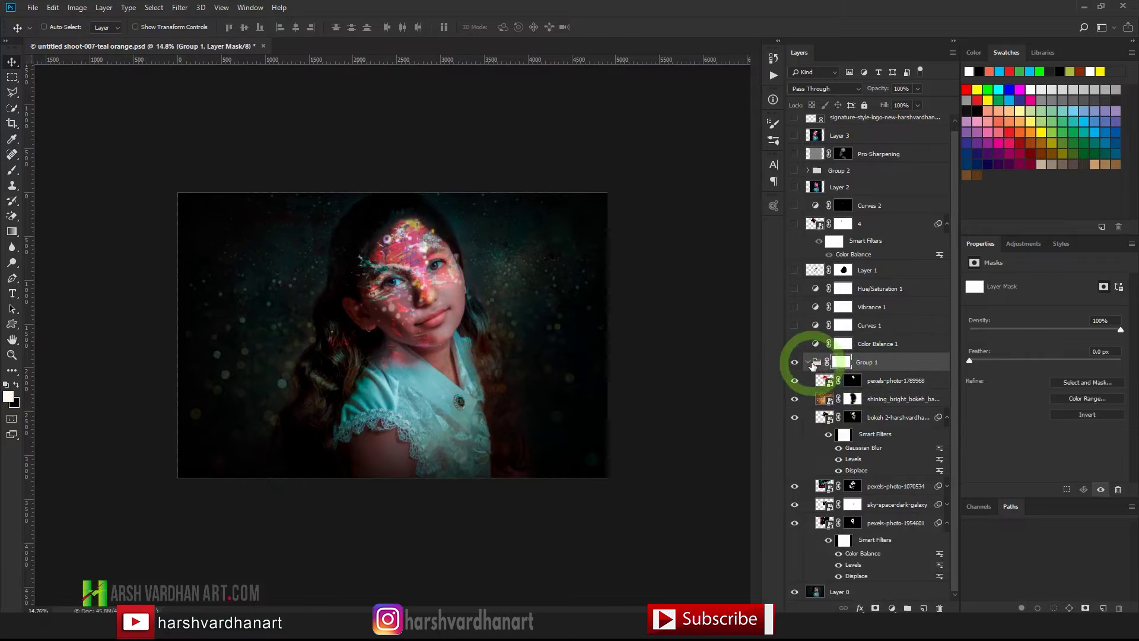
pyautogui.click(808, 363)
pyautogui.click(794, 369)
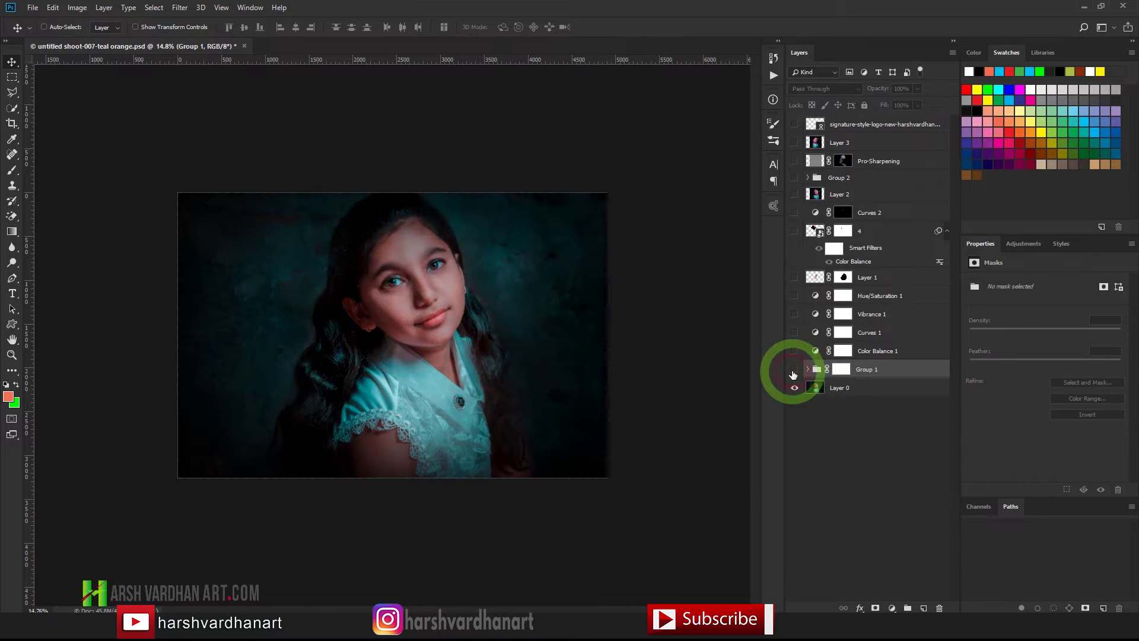
pyautogui.click(793, 370)
pyautogui.click(793, 374)
# Examine the blended paint and bokeh textures on the face up close, comparing the portrait with Group 1 hidden and shown
pyautogui.hotkey('ctrl', 'space')
pyautogui.click(484, 333)
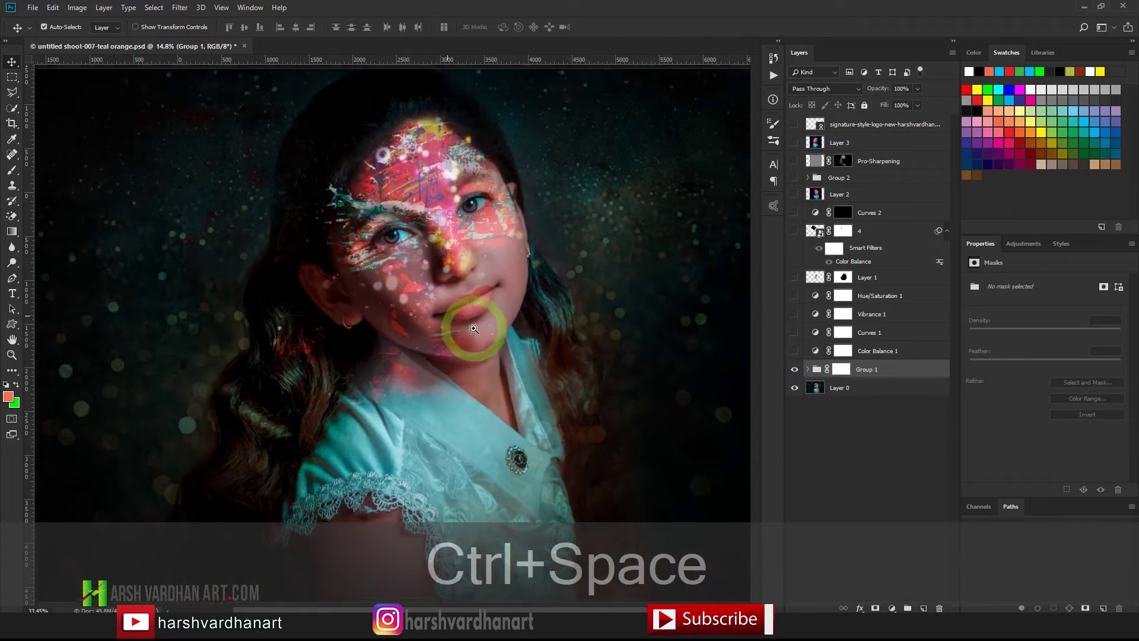
pyautogui.keyDown('ctrl'); pyautogui.keyDown('alt'); pyautogui.click(509, 319); pyautogui.keyUp('alt'); pyautogui.keyUp('ctrl')
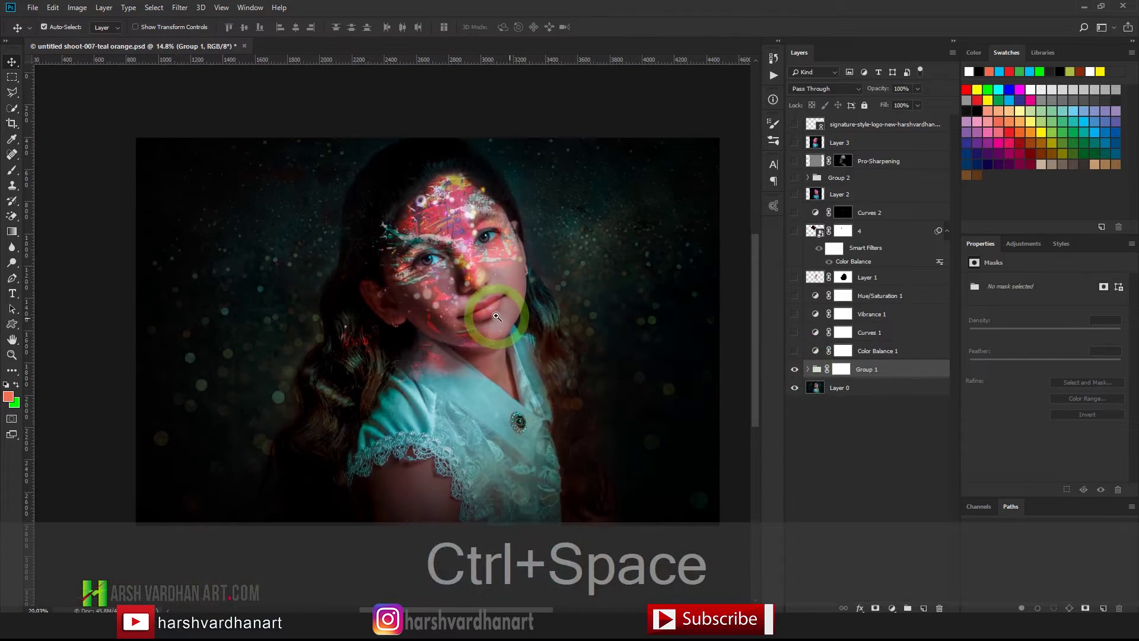
pyautogui.keyDown('ctrl'); pyautogui.keyDown('alt'); pyautogui.click(509, 315); pyautogui.keyUp('alt'); pyautogui.keyUp('ctrl')
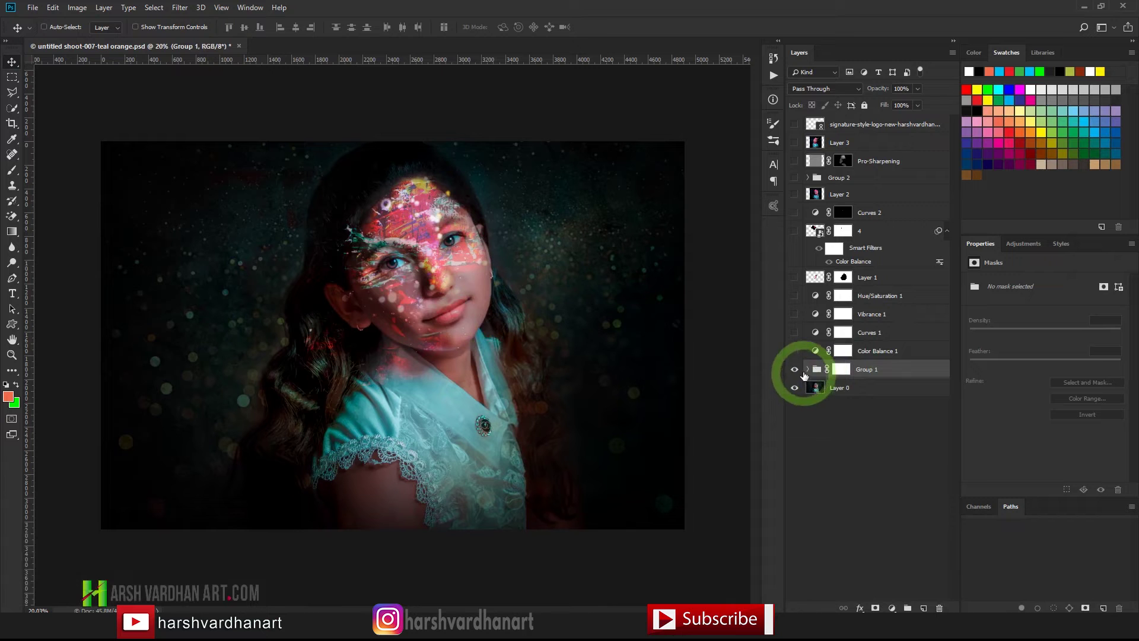
pyautogui.click(795, 370)
pyautogui.click(794, 370)
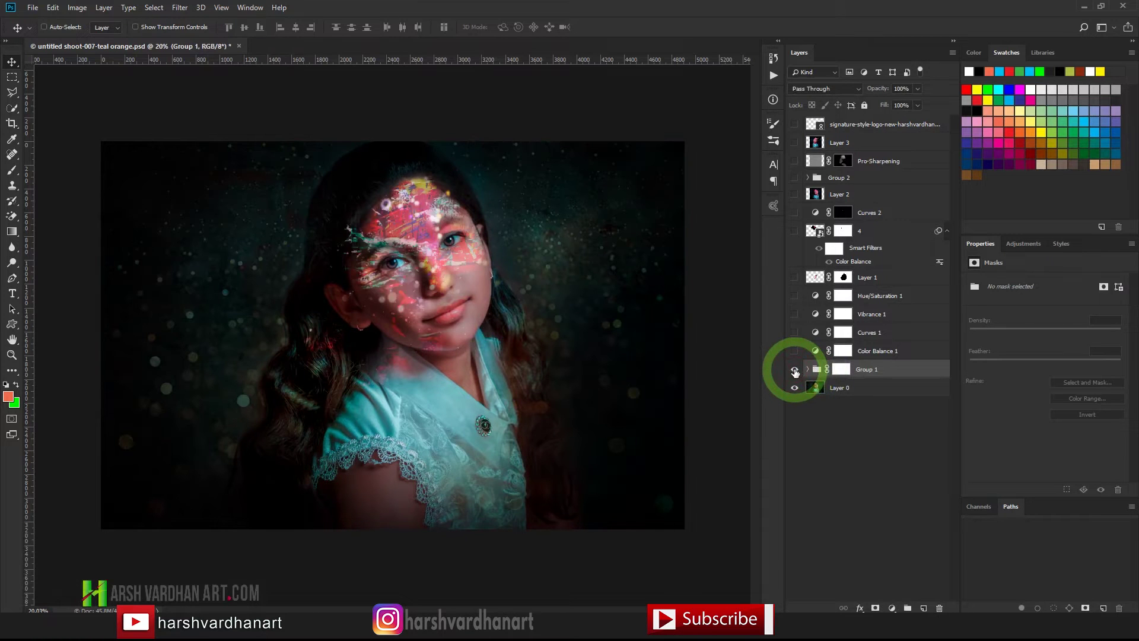
pyautogui.moveTo(471, 261)
pyautogui.mouseDown()
pyautogui.moveTo(504, 277)
pyautogui.moveTo(460, 244)
pyautogui.mouseUp()
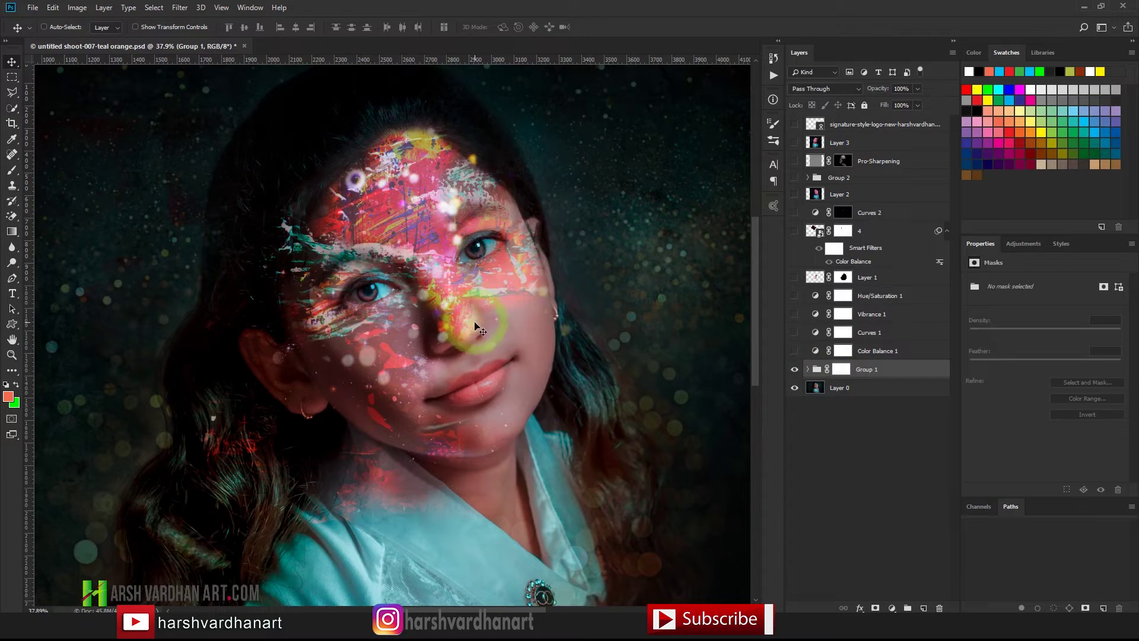
pyautogui.click(517, 223)
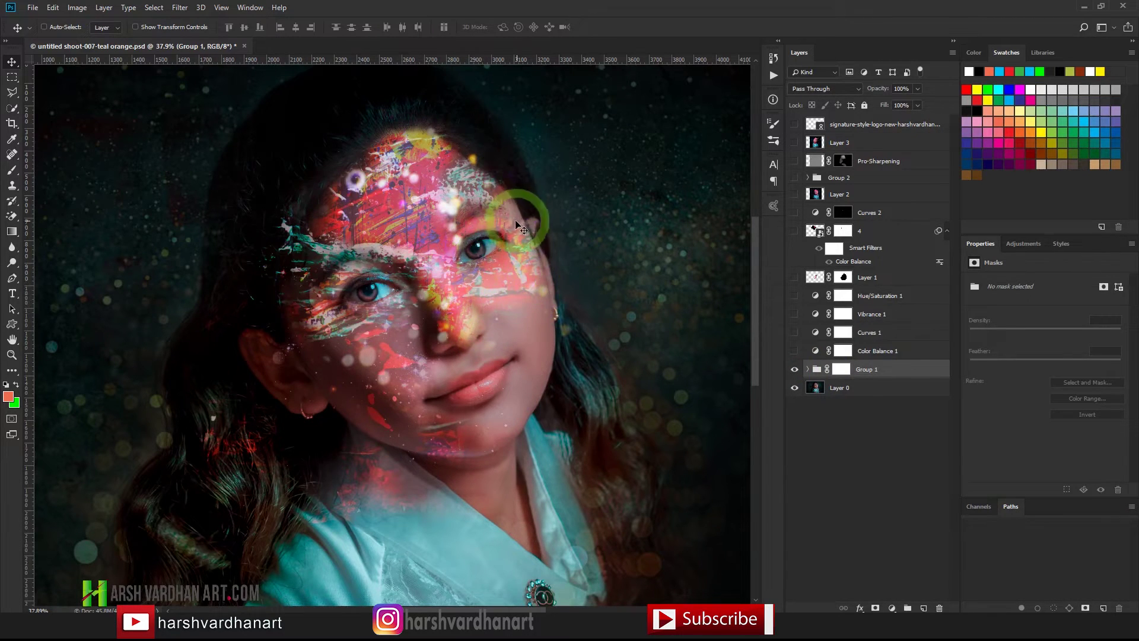
pyautogui.click(454, 265)
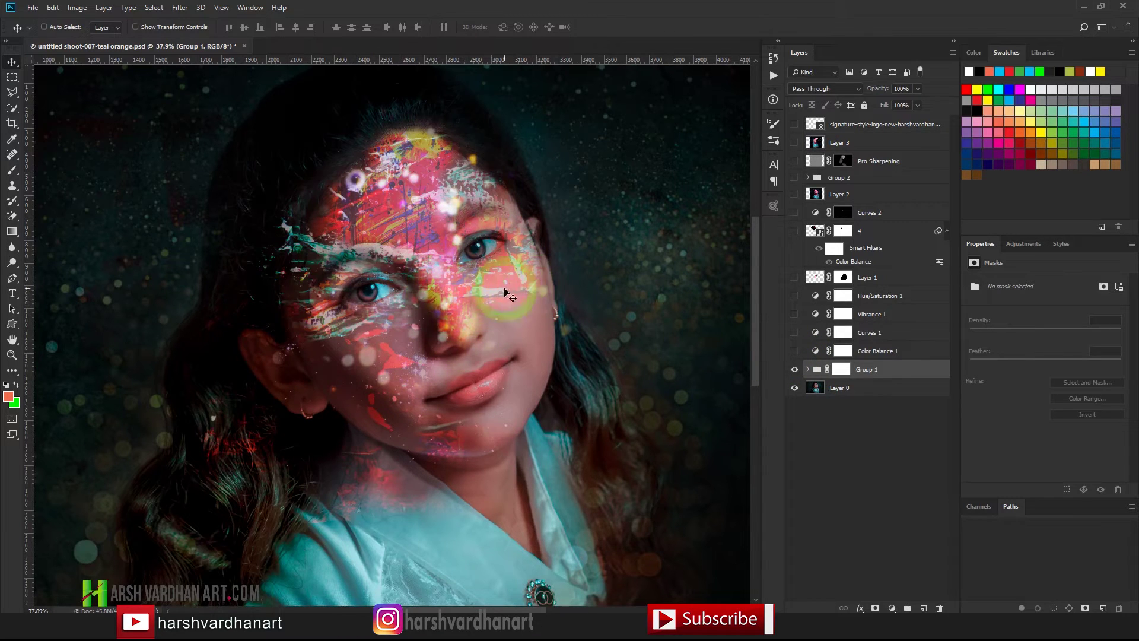
pyautogui.scroll(1, 541, 285)
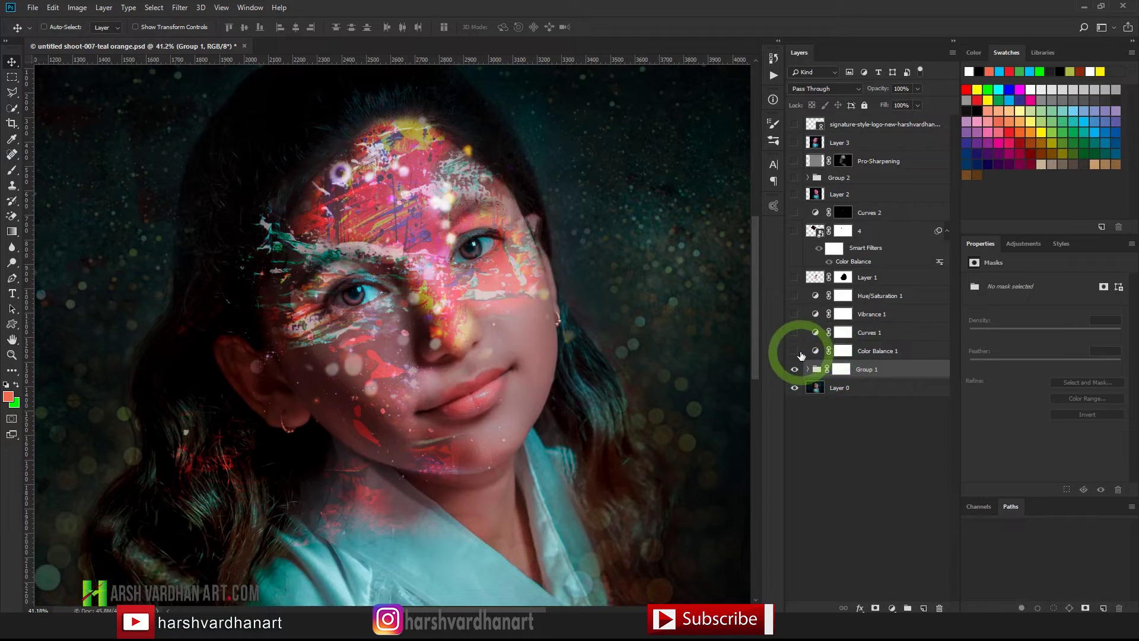
# Show the Color Balance 1 adjustment layer above Group 1 and open its settings
pyautogui.hotkey('ctrl', 'space')
pyautogui.moveTo(534, 267); pyautogui.dragTo(486, 267)
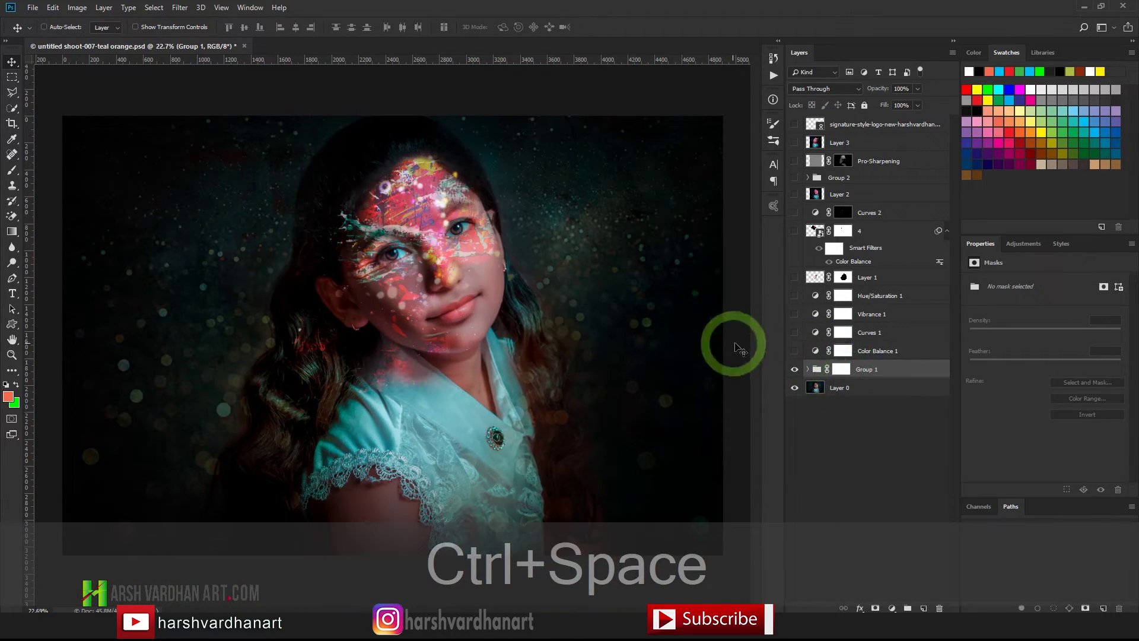
pyautogui.click(794, 351)
pyautogui.click(817, 351)
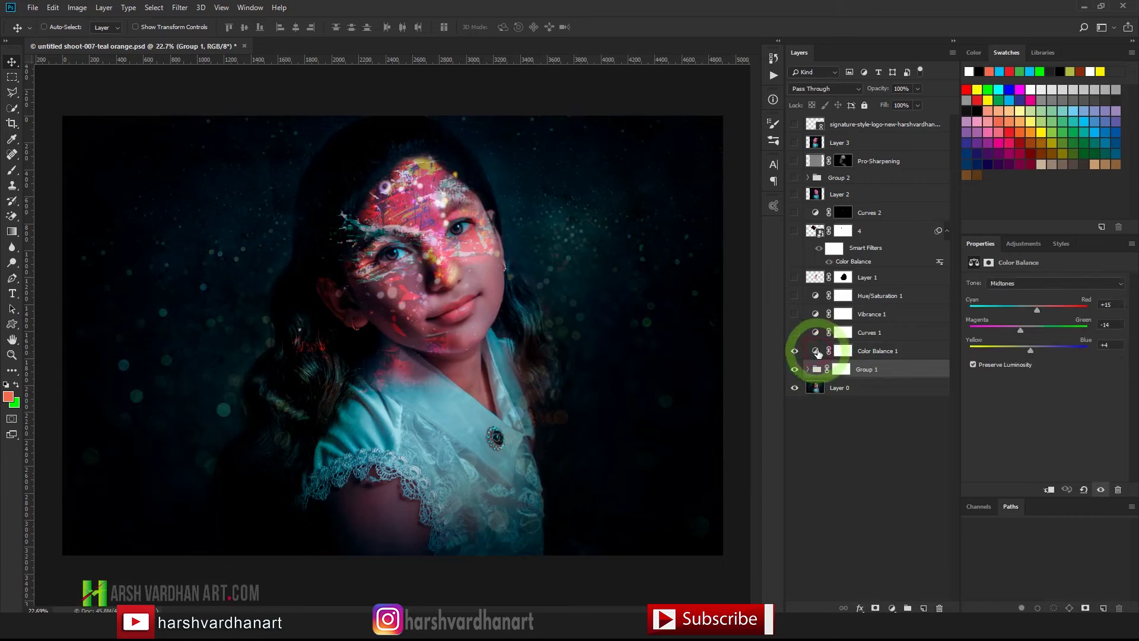
pyautogui.click(815, 353)
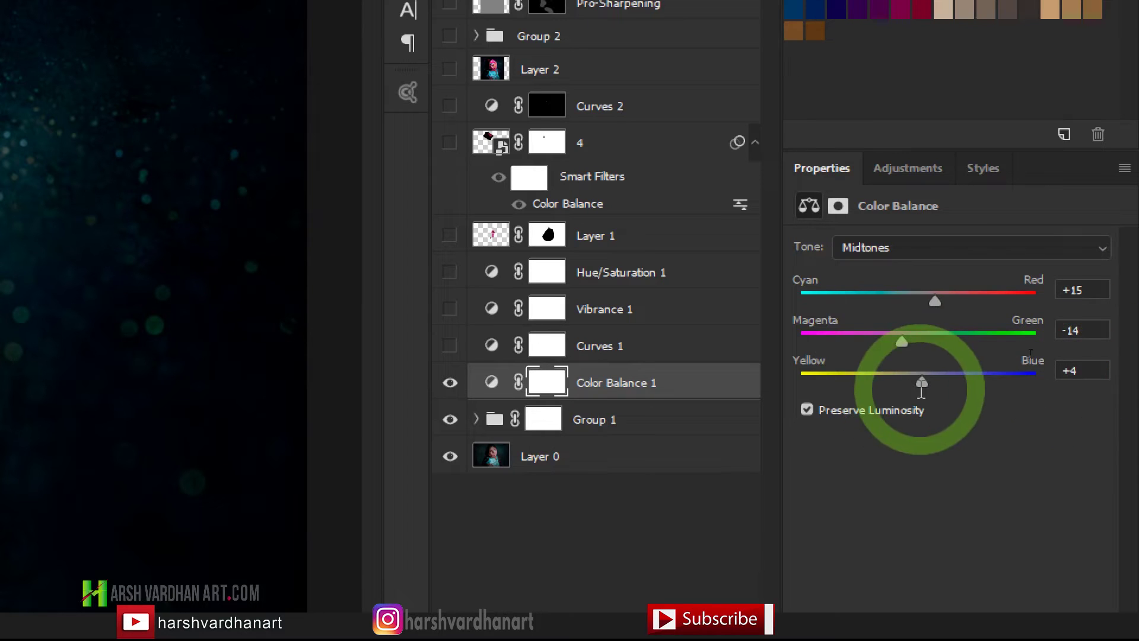
# Review the Color Balance 1 slider values for the Shadows and Highlights tones
pyautogui.click(909, 251)
pyautogui.click(860, 270)
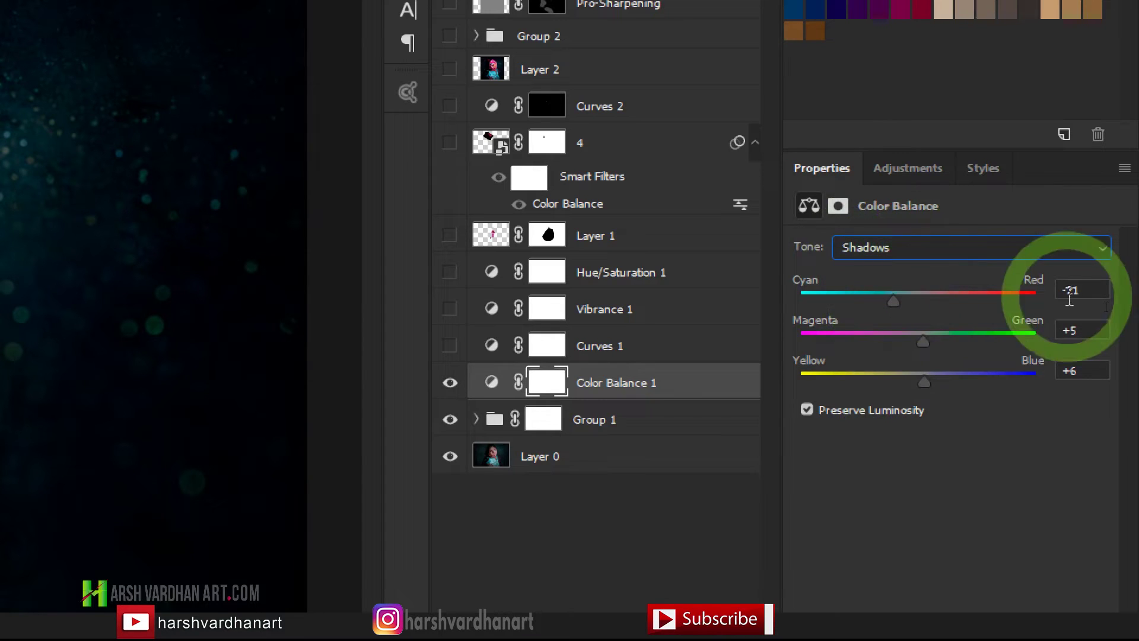
pyautogui.click(1049, 295)
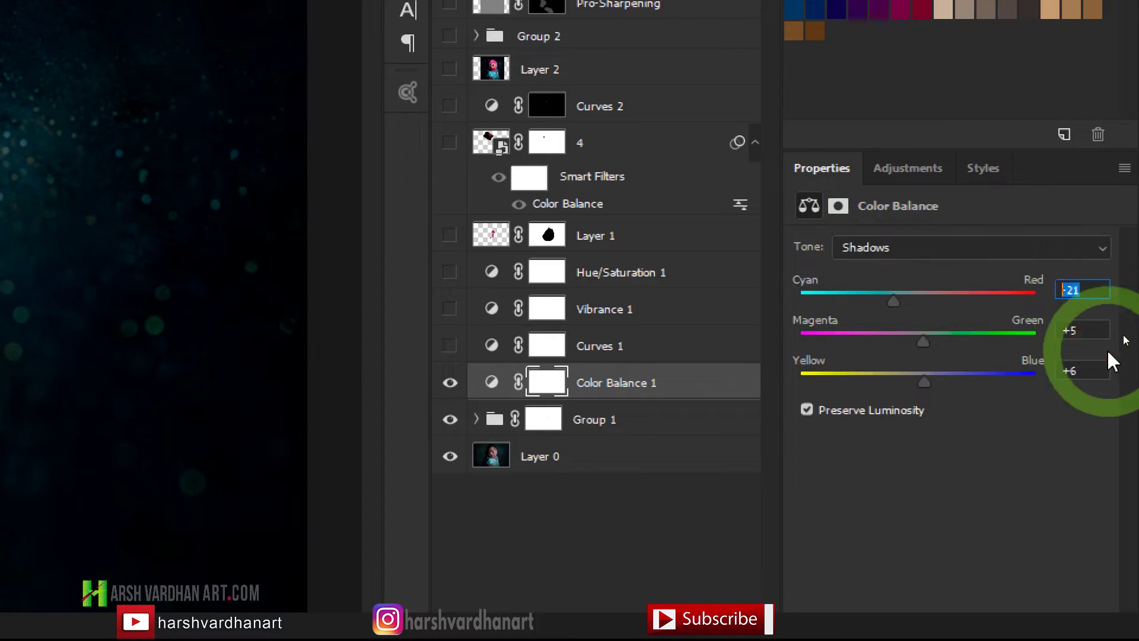
pyautogui.click(1094, 330)
pyautogui.click(1077, 364)
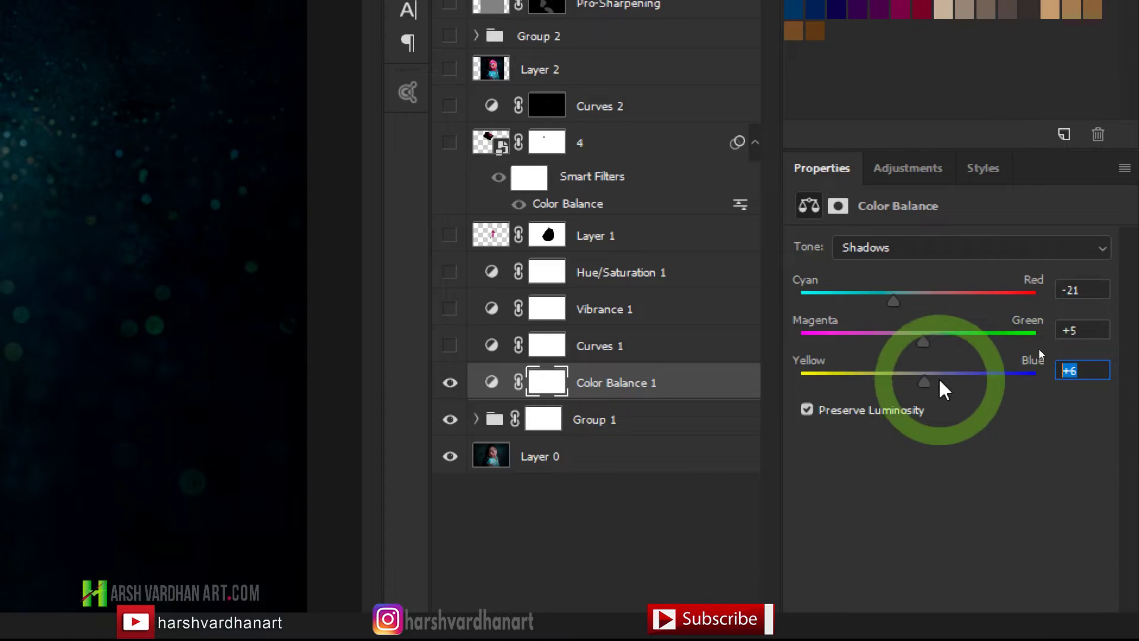
pyautogui.click(898, 247)
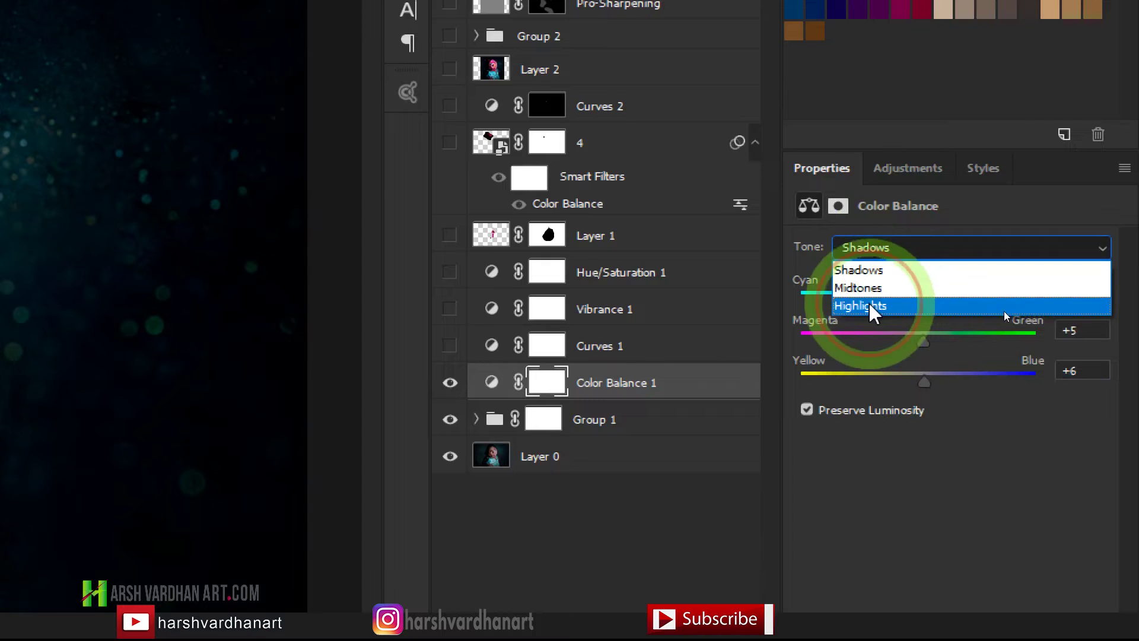
pyautogui.click(878, 305)
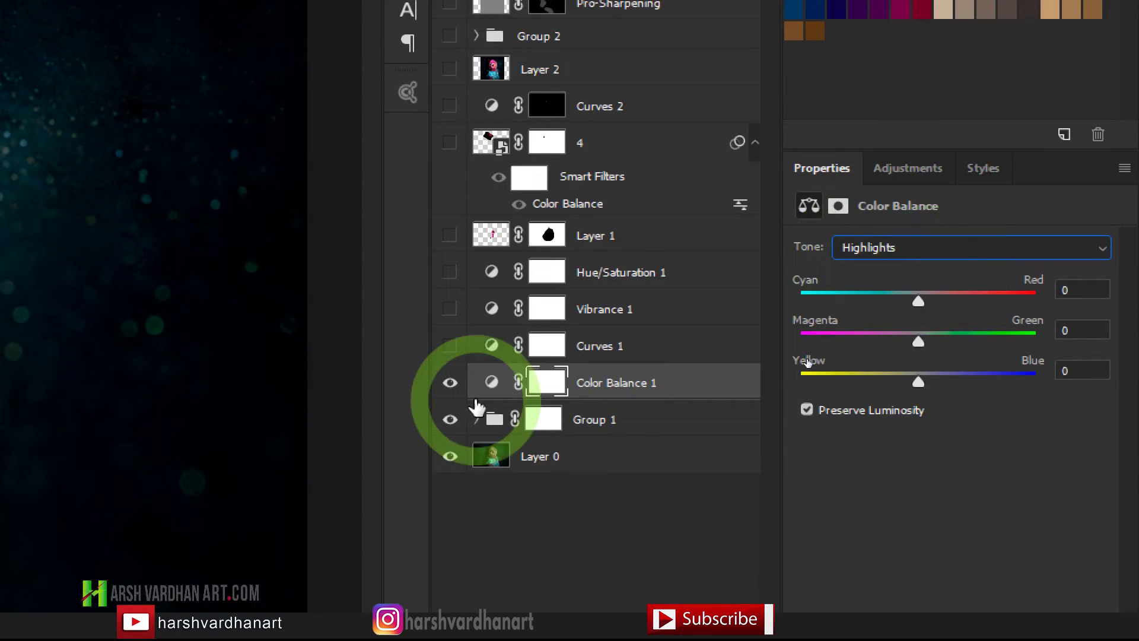
# Toggle the Color Balance 1 layer off and on to compare its effect on the whole portrait
pyautogui.press('super+minus')
pyautogui.click(455, 385)
pyautogui.click(795, 352)
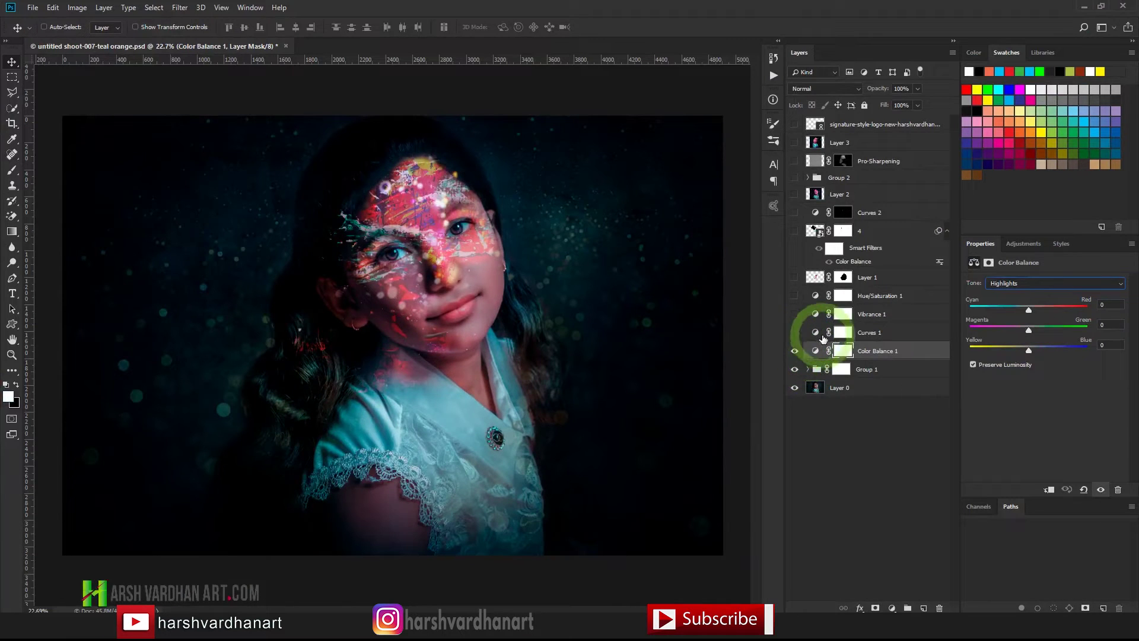
# Show the Curves 1 adjustment layer, open its settings, and check the control points on the RGB curve
pyautogui.click(795, 333)
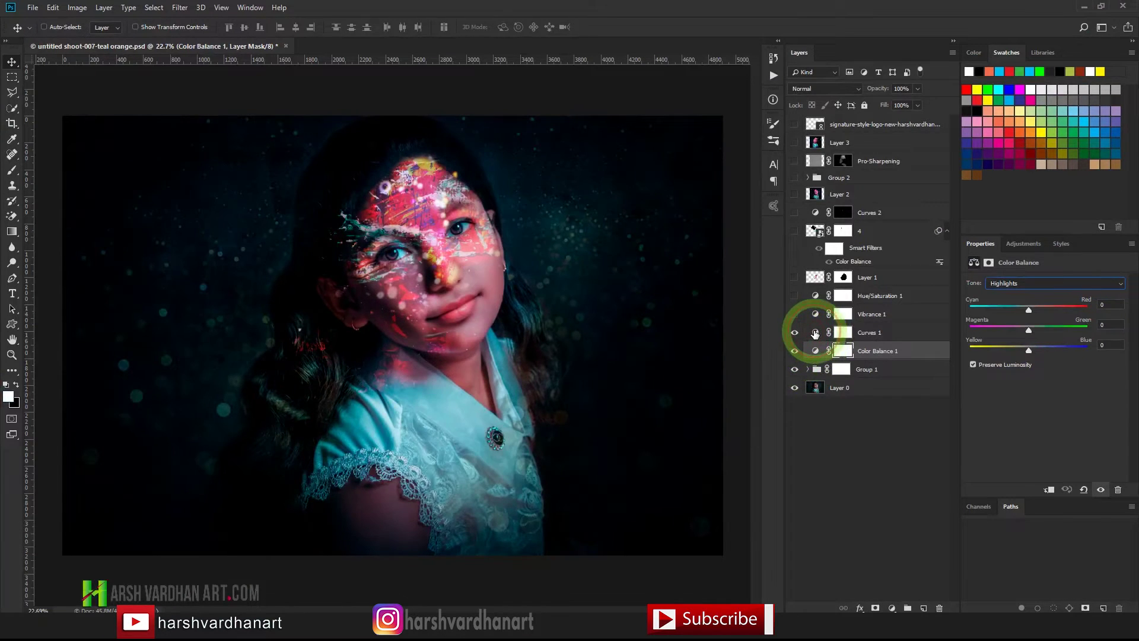
pyautogui.click(816, 333)
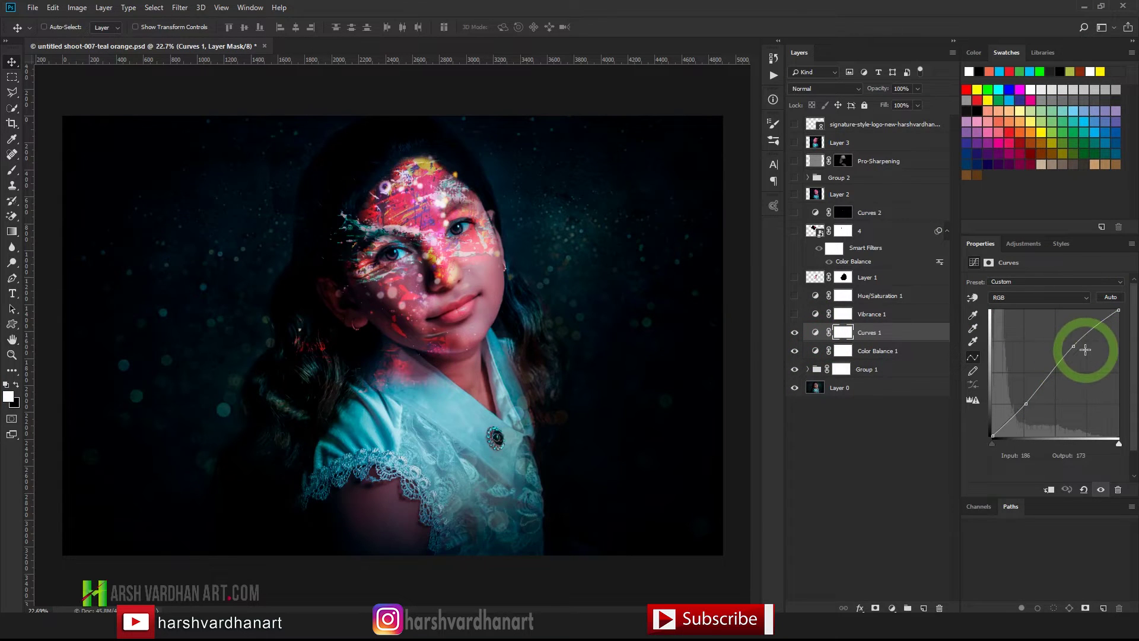
pyautogui.press('super+equal')
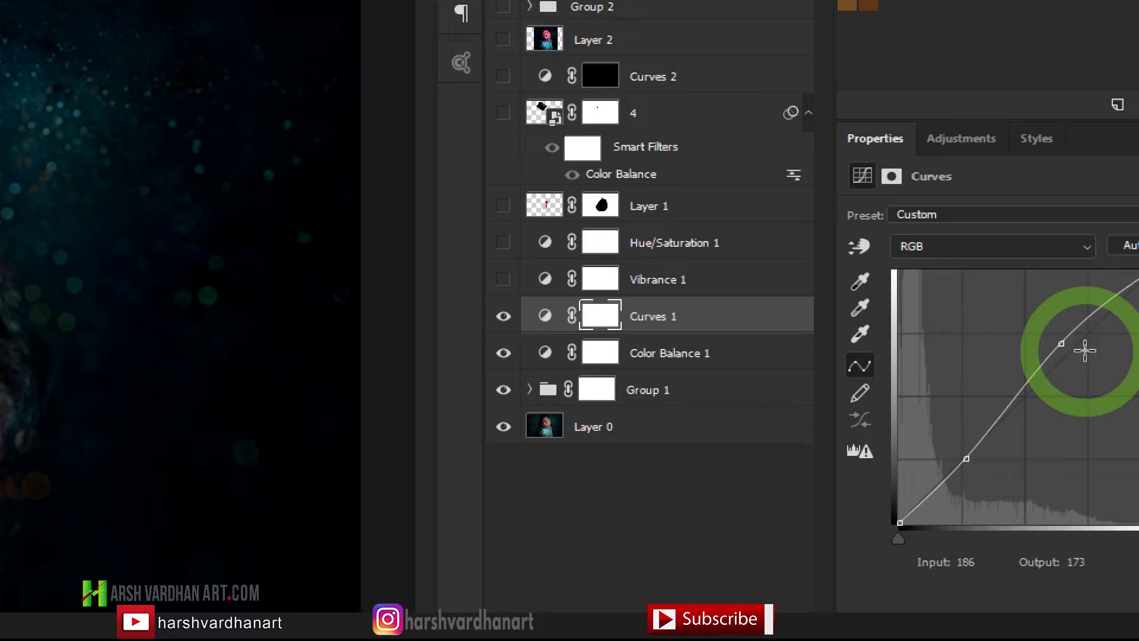
pyautogui.moveTo(1085, 351); pyautogui.dragTo(1058, 346)
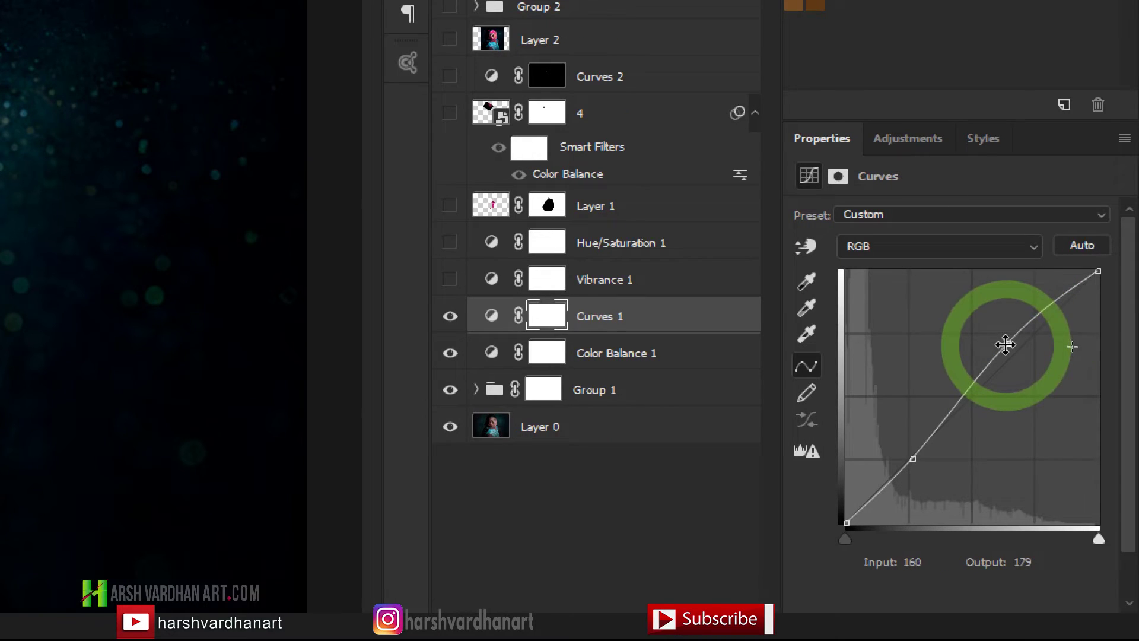
pyautogui.click(1007, 344)
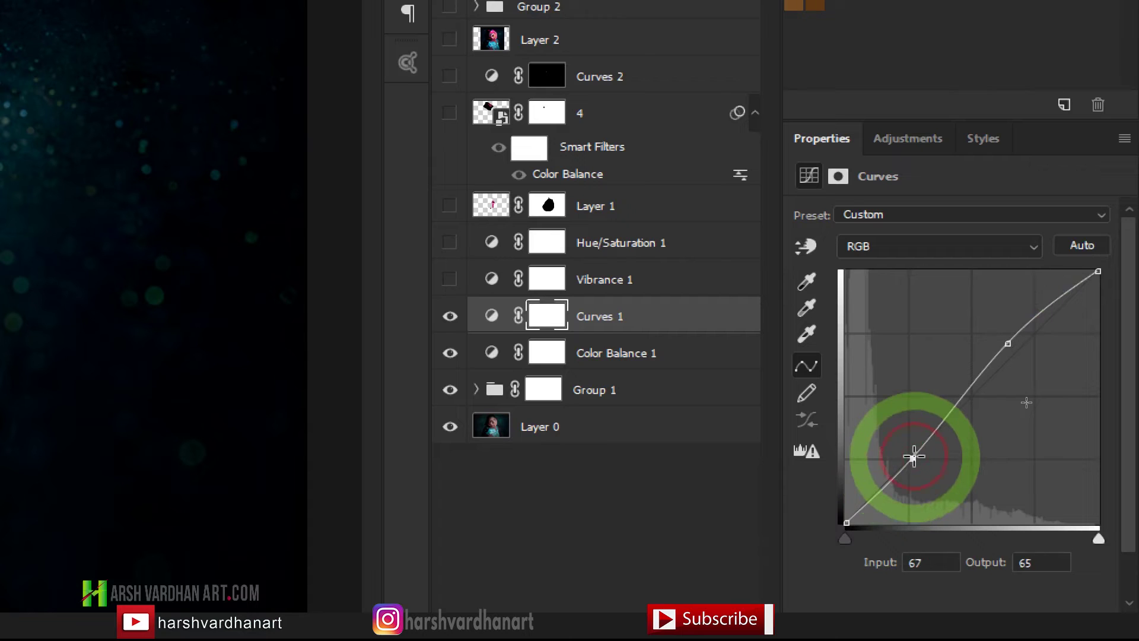
# Set the lower Curves 1 control point to input 67, output 64, and toggle the layer to compare its effect
pyautogui.moveTo(914, 458); pyautogui.dragTo(913, 459)
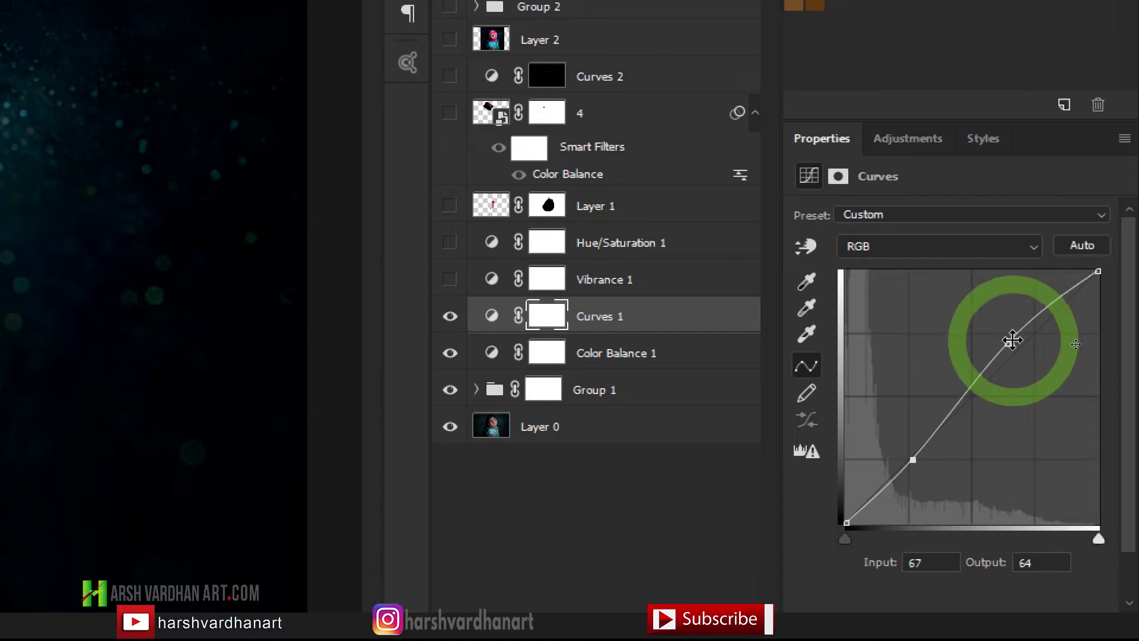
pyautogui.press('super+minus')
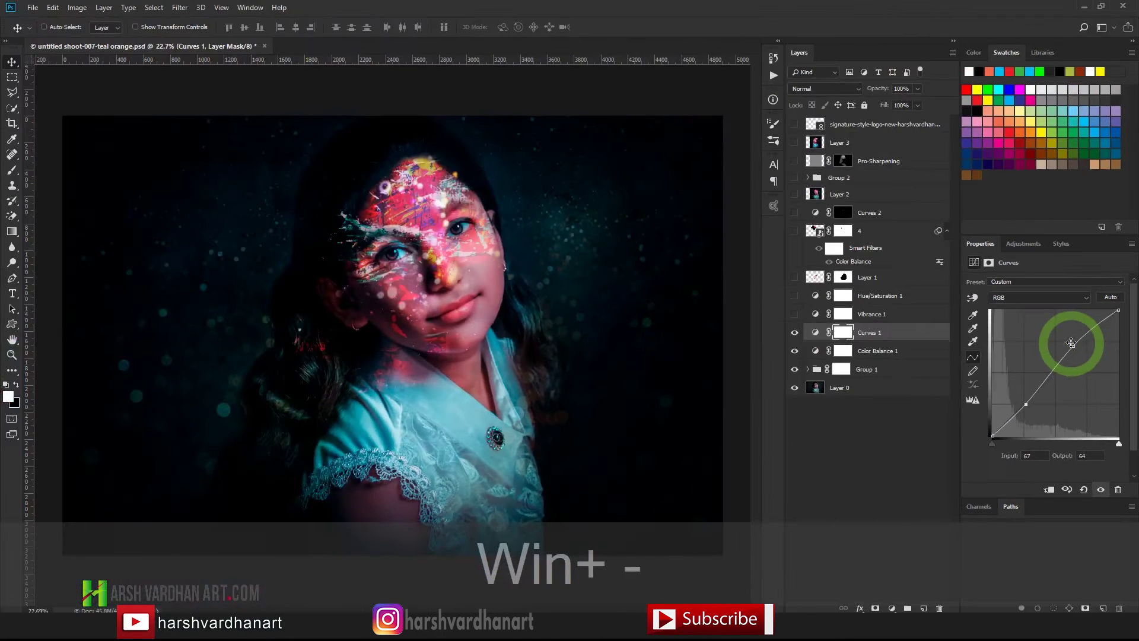
pyautogui.click(794, 336)
pyautogui.click(795, 336)
pyautogui.click(794, 336)
pyautogui.click(794, 336)
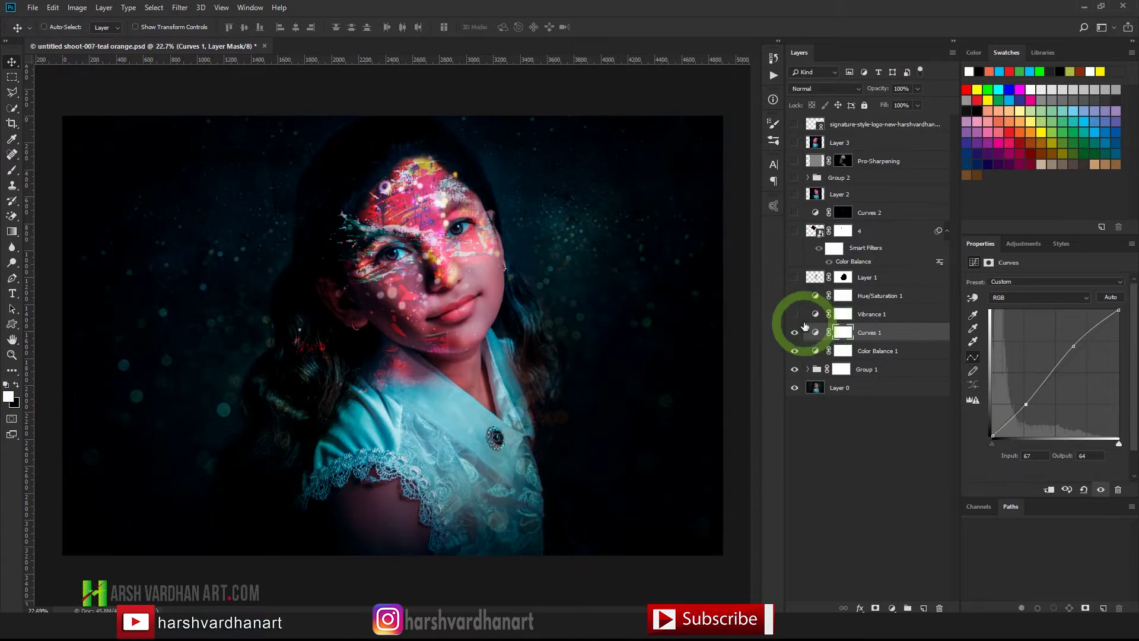
# Show the Vibrance 1 adjustment layer above Curves 1 and open its settings
pyautogui.click(806, 314)
pyautogui.click(794, 314)
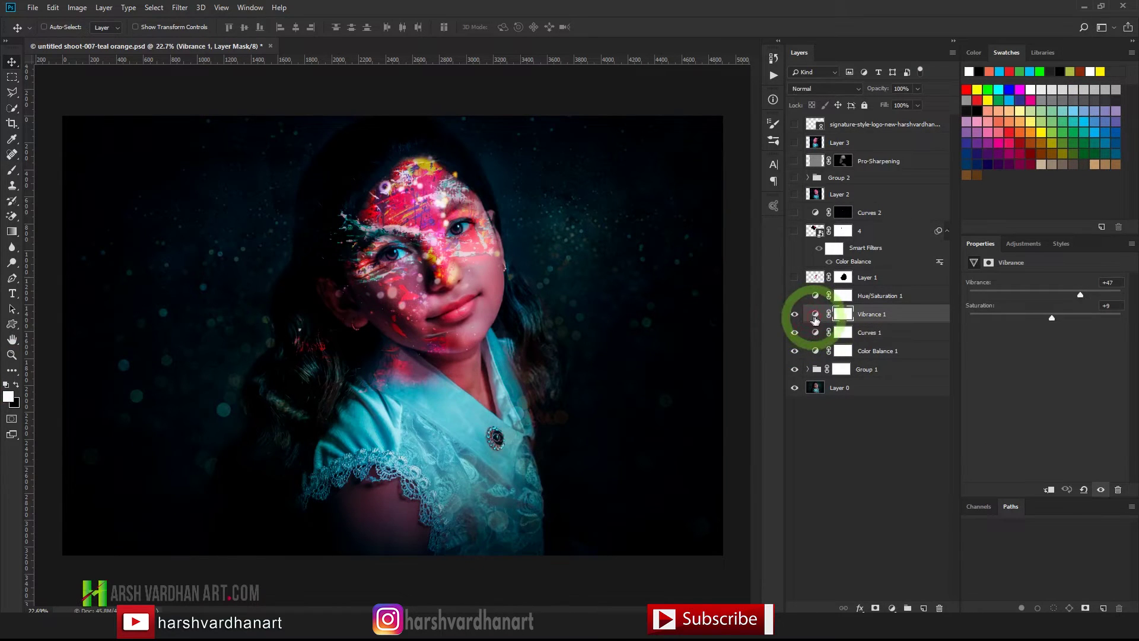
pyautogui.click(817, 321)
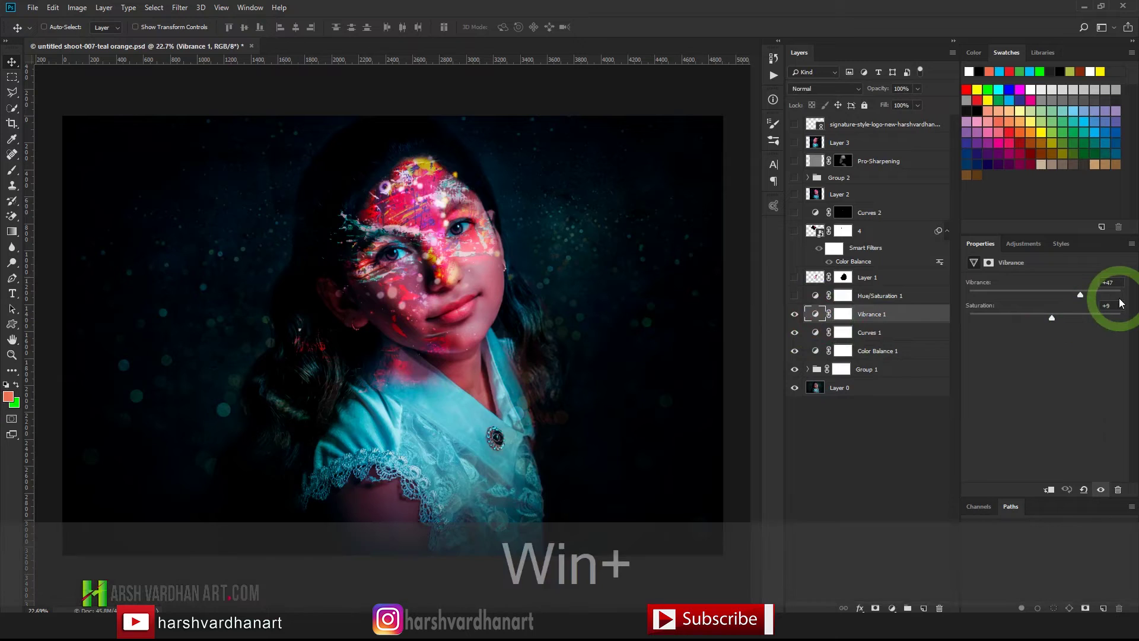
# Check the Vibrance 1 slider values and toggle the layer off and on to compare its effect on the portrait
pyautogui.press('super+plus')
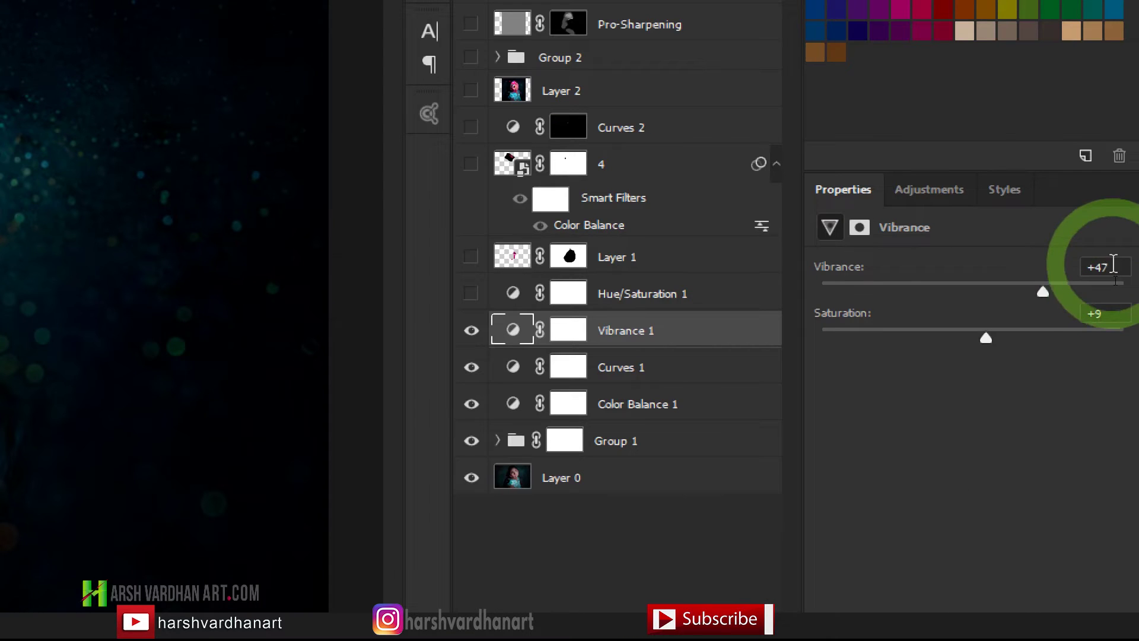
pyautogui.click(1081, 314)
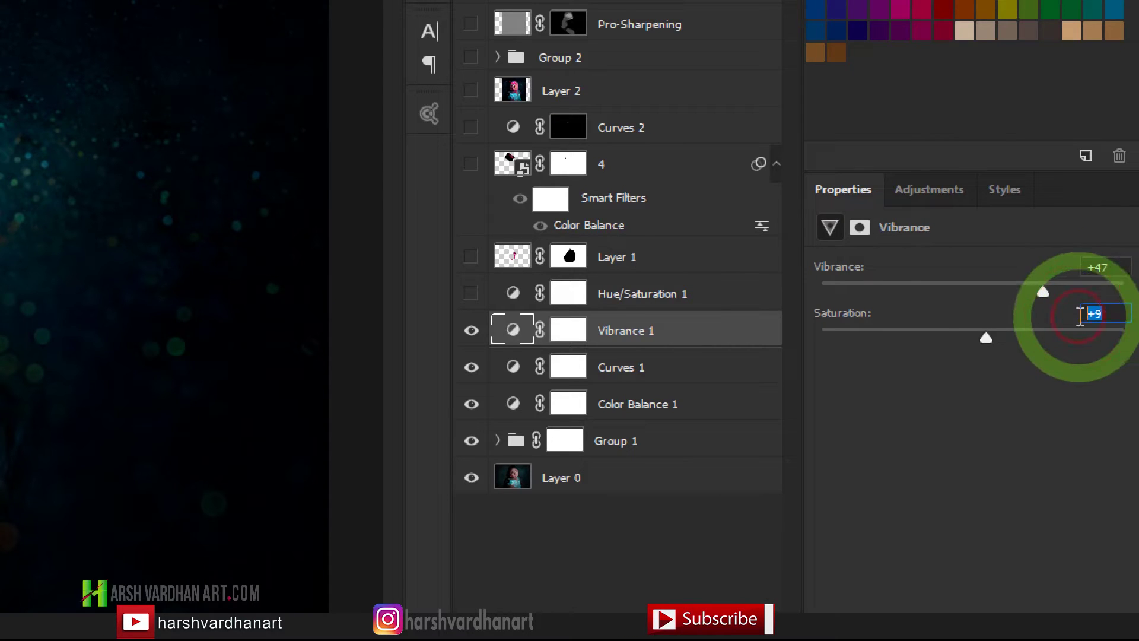
pyautogui.press('super+minus')
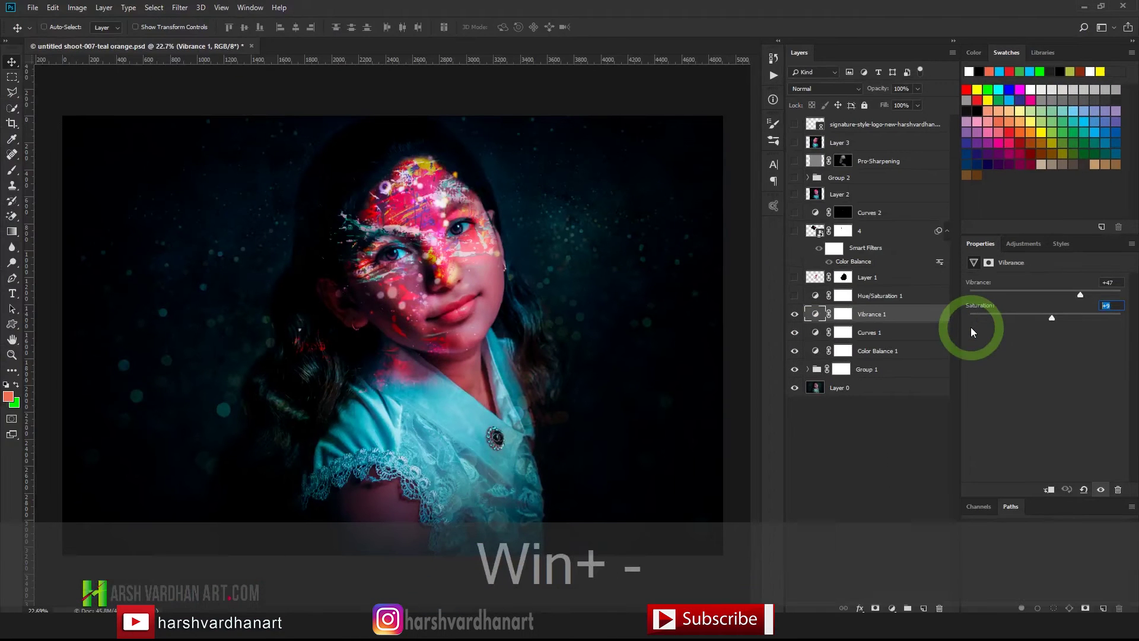
pyautogui.click(794, 314)
pyautogui.click(794, 314)
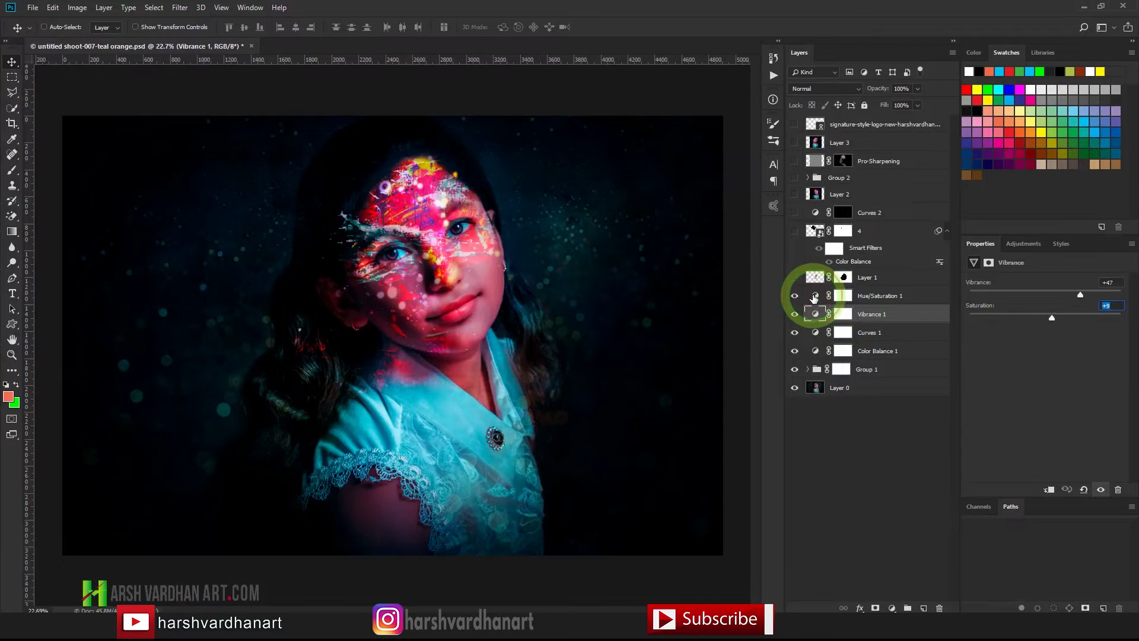
# Open the Hue/Saturation 1 adjustment layer's settings and check its Hue and Saturation values
pyautogui.click(814, 296)
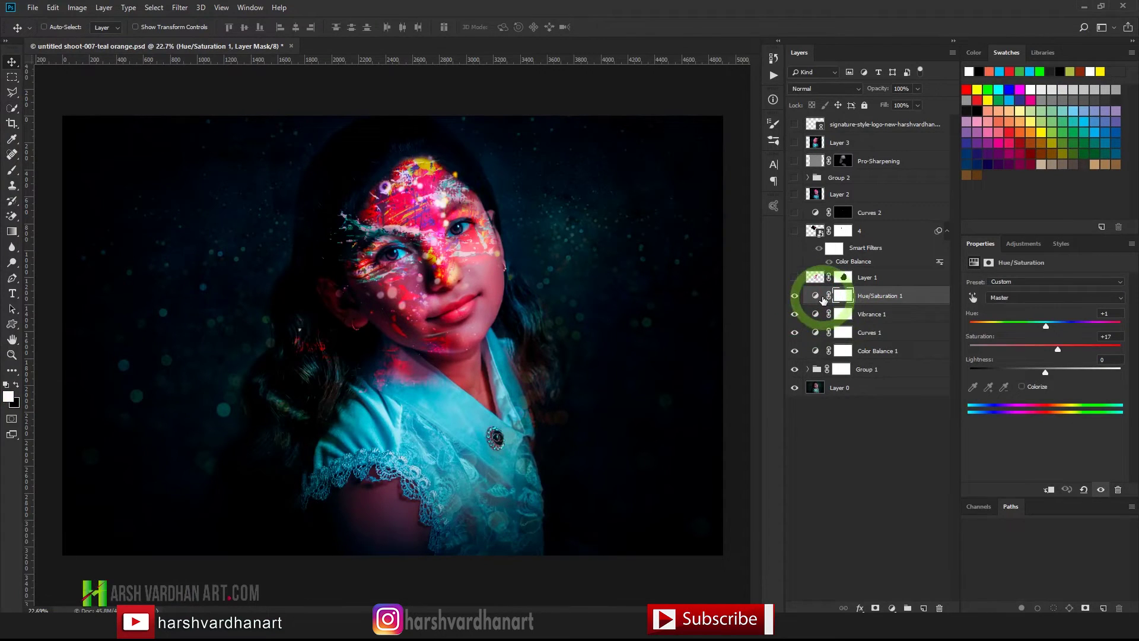
pyautogui.press('super+equal')
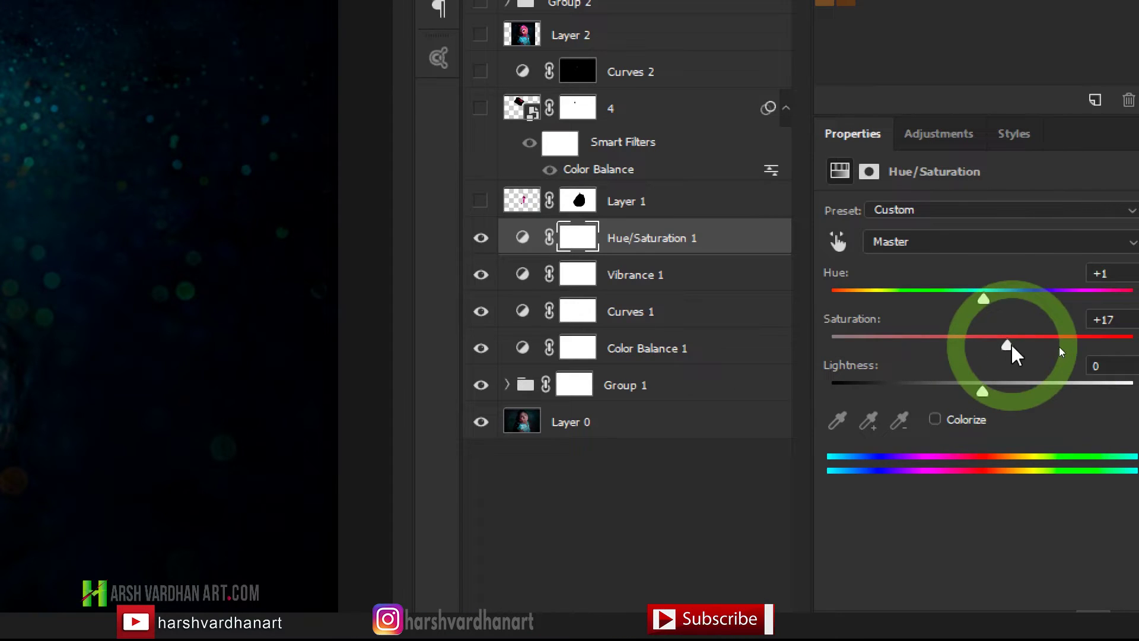
pyautogui.click(1119, 273)
pyautogui.click(1107, 320)
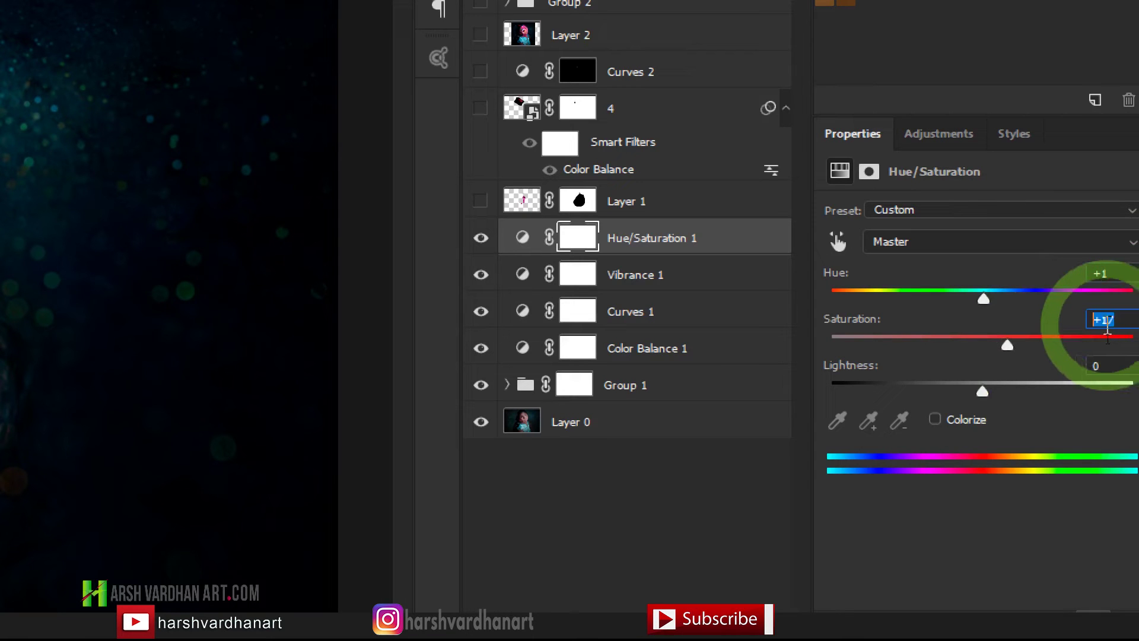
pyautogui.press('super+minus')
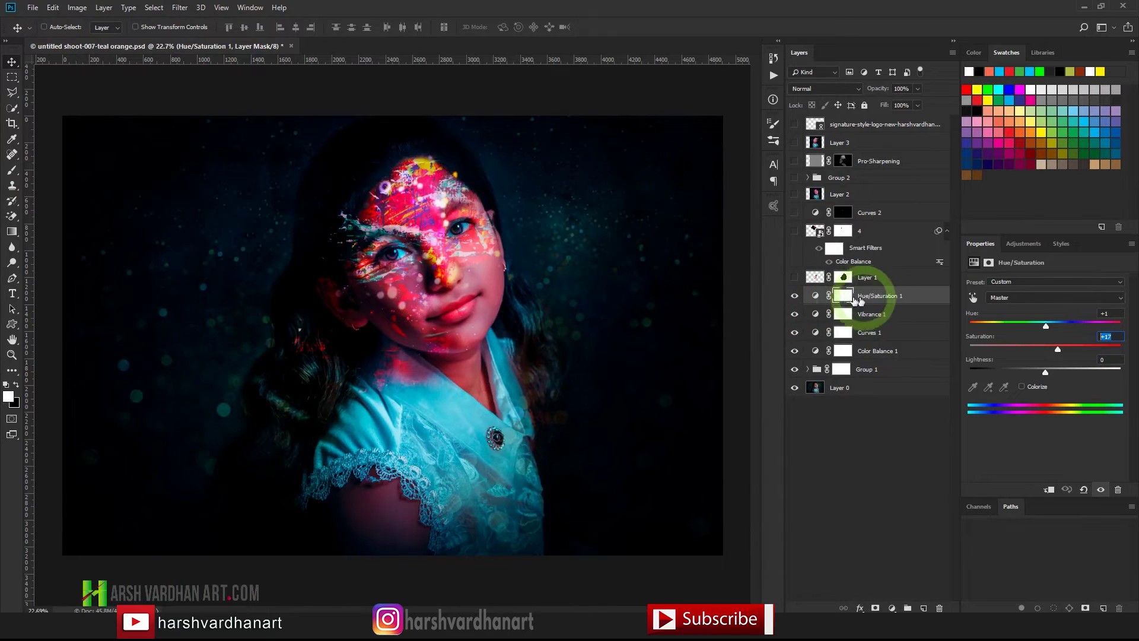
# Show and select the Layer 1 paint splash, and toggle its mask and visibility to compare the result
pyautogui.click(795, 277)
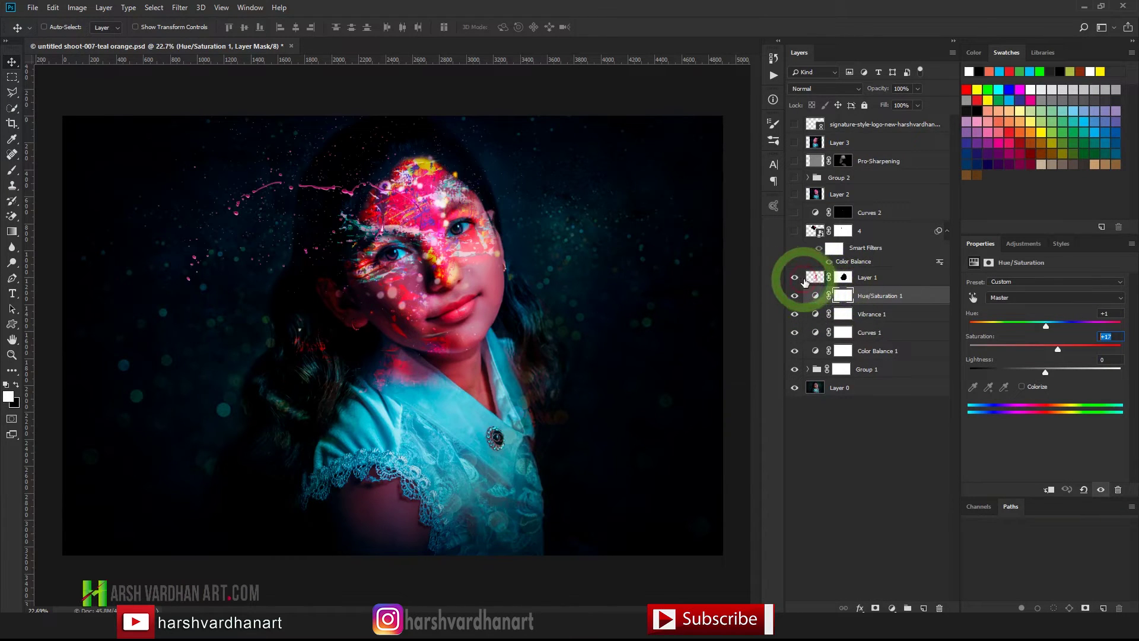
pyautogui.click(813, 277)
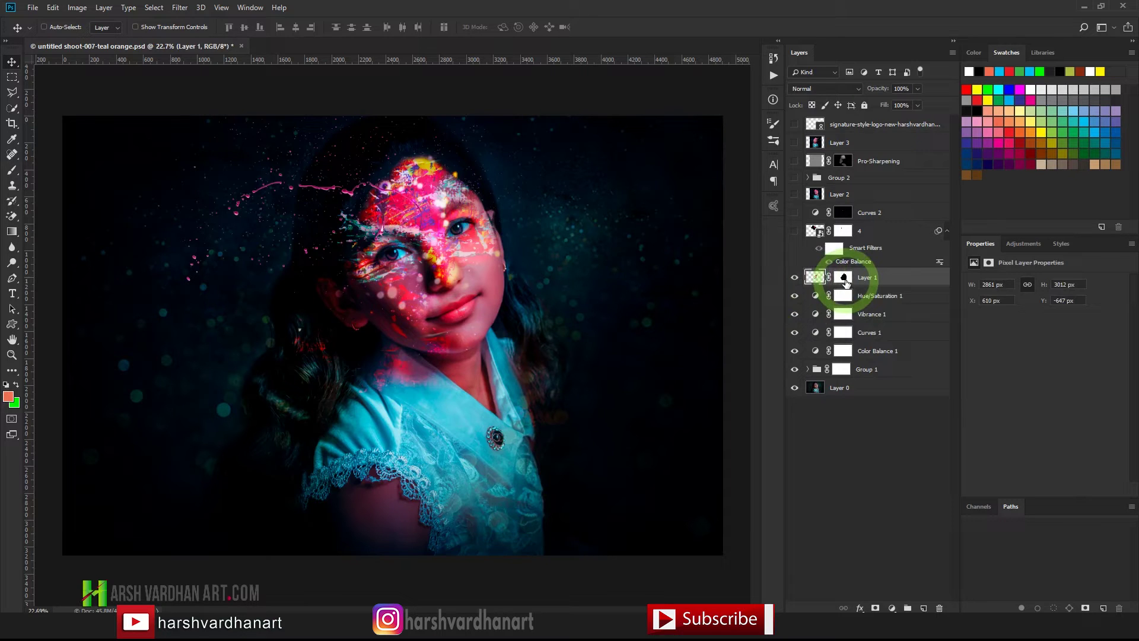
pyautogui.keyDown('shift'); pyautogui.click(845, 279); pyautogui.keyUp('shift')
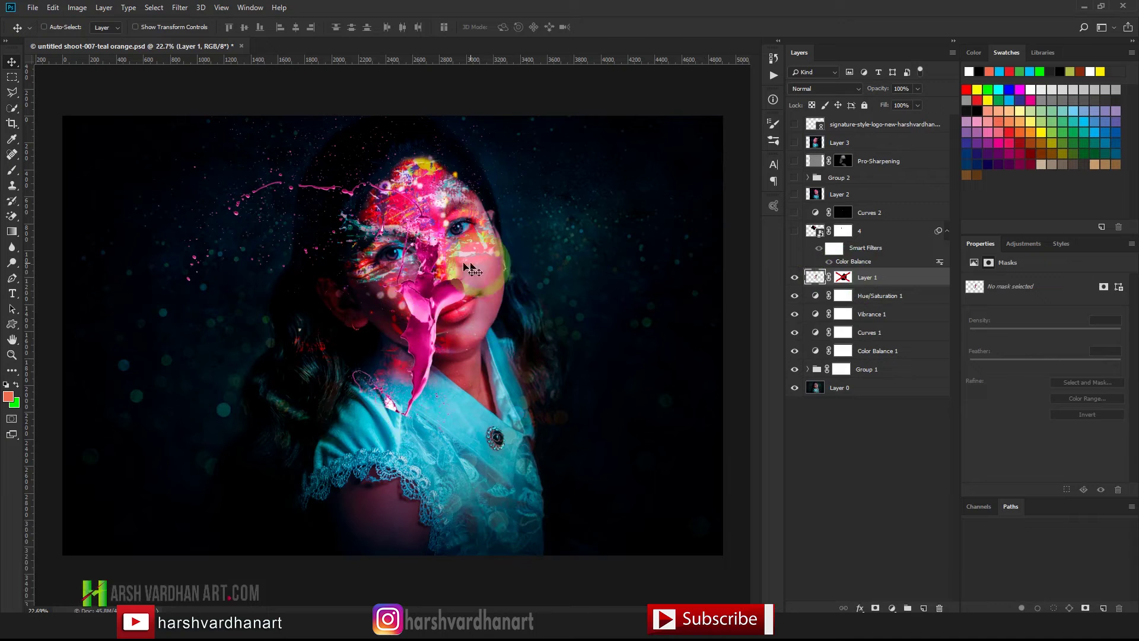
pyautogui.keyDown('shift'); pyautogui.click(845, 279); pyautogui.keyUp('shift')
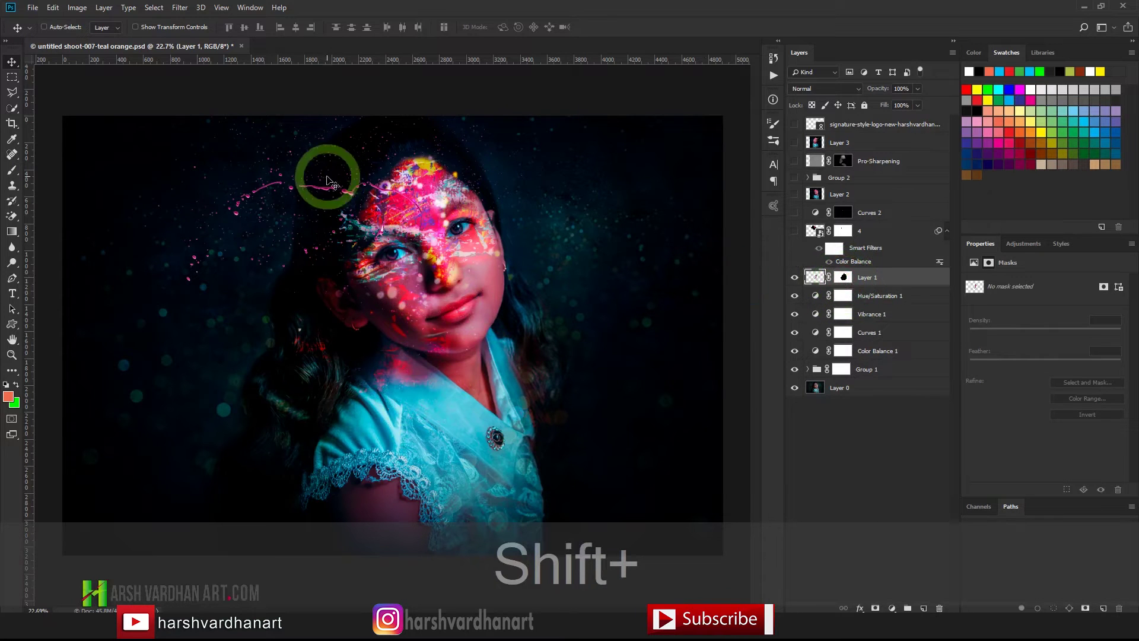
pyautogui.click(795, 278)
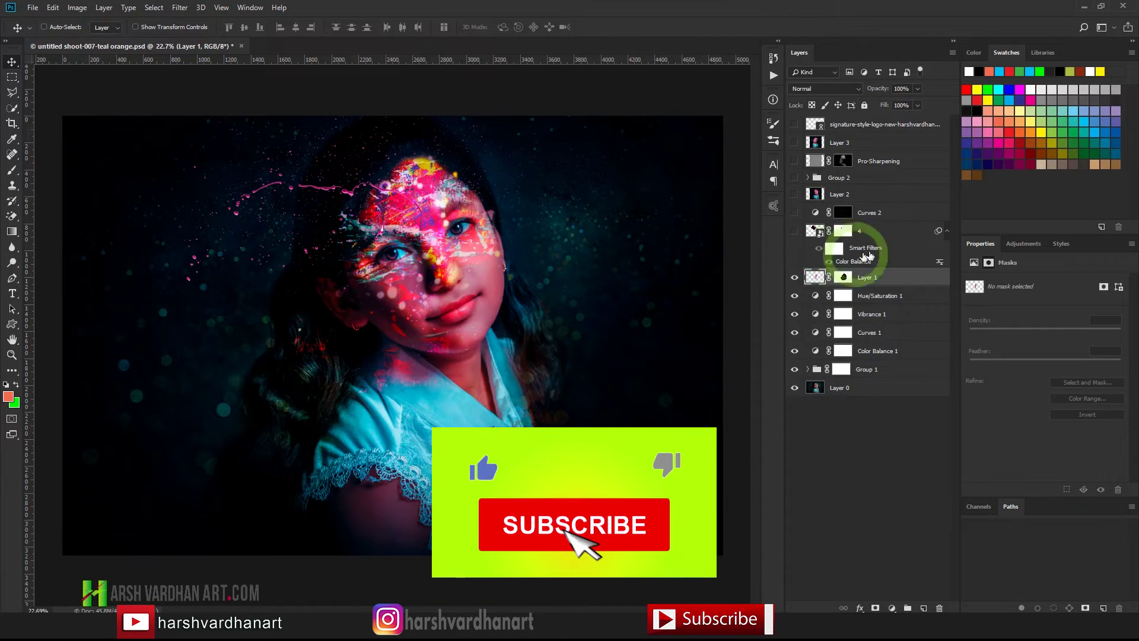
# Show and select the paint-splash smart object 4, compare the portrait with and without it, and disable its layer mask
pyautogui.click(796, 232)
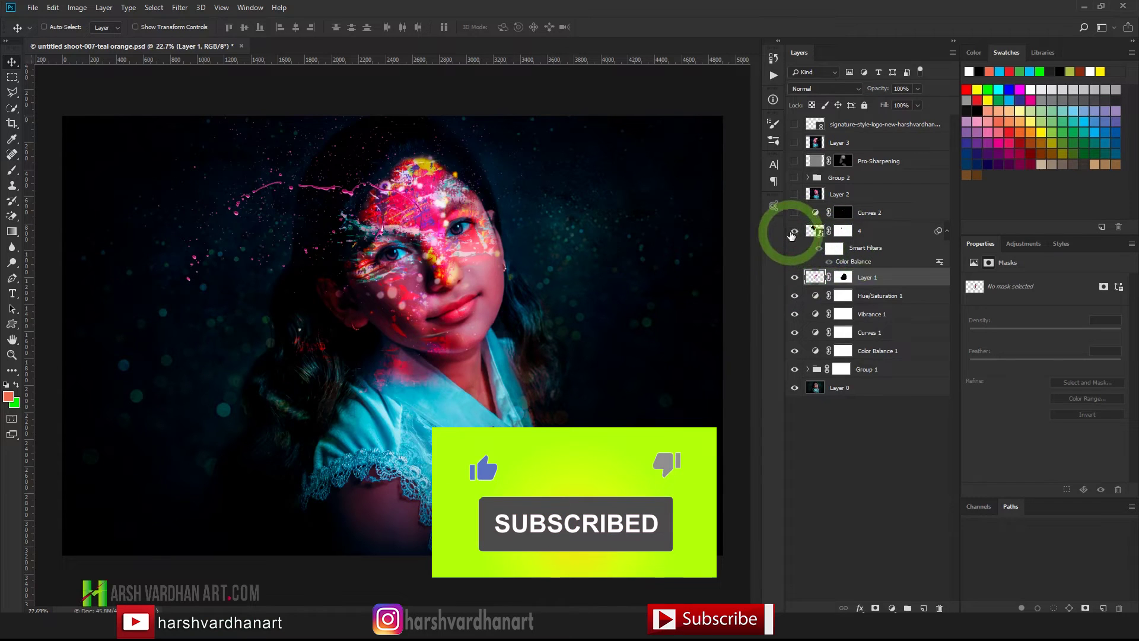
pyautogui.click(810, 234)
pyautogui.click(795, 232)
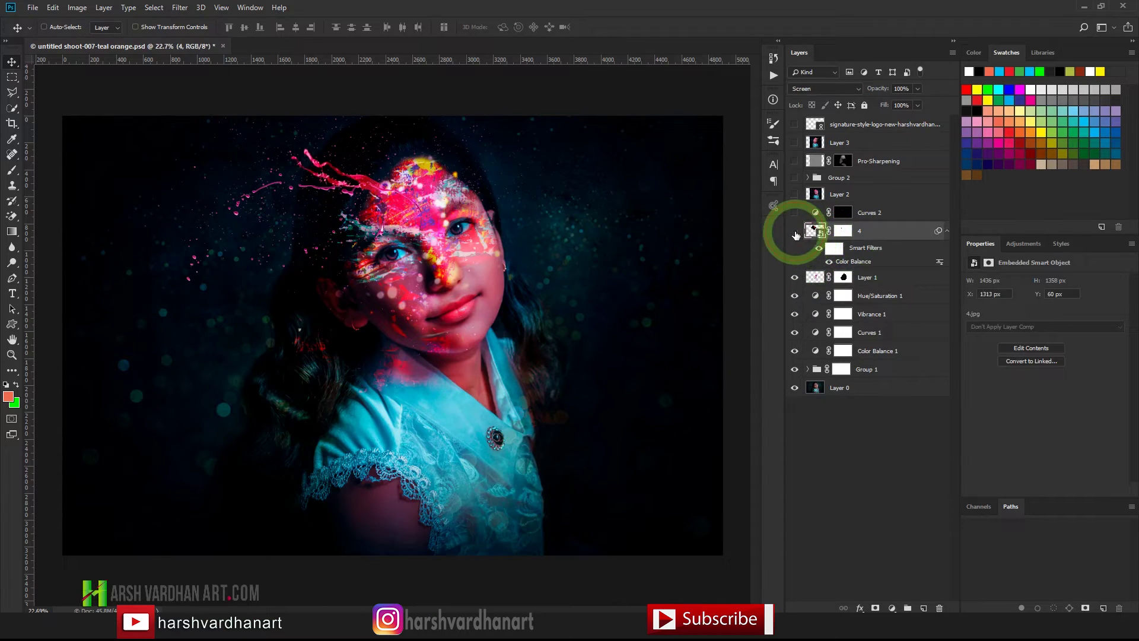
pyautogui.click(795, 232)
pyautogui.keyDown('shift'); pyautogui.click(843, 231); pyautogui.keyUp('shift')
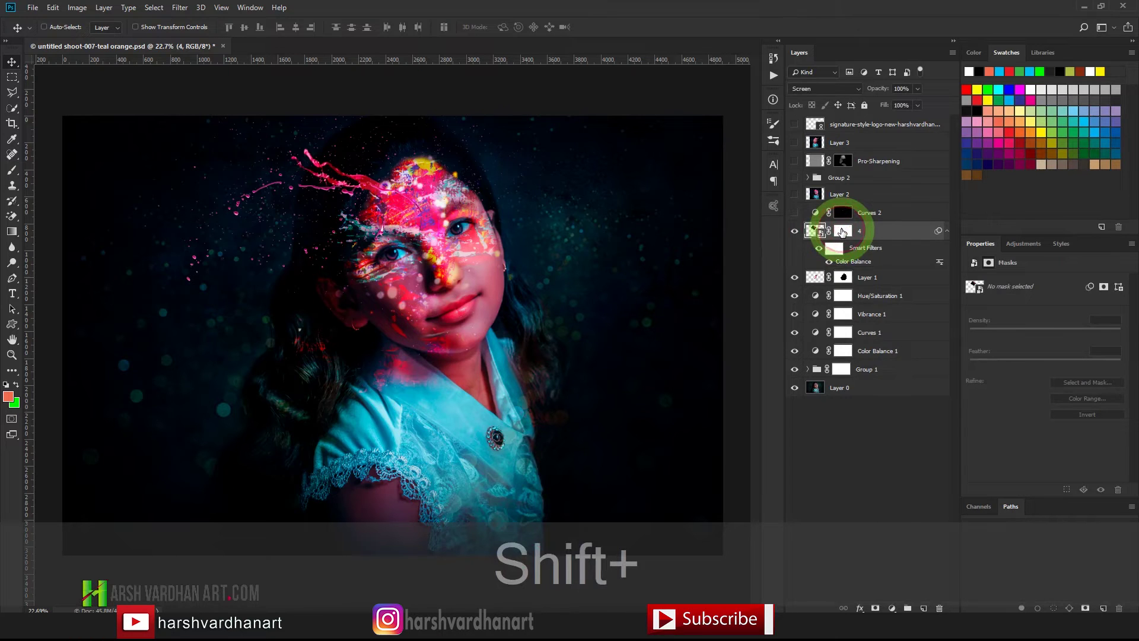
pyautogui.keyDown('shift'); pyautogui.click(843, 231); pyautogui.keyUp('shift')
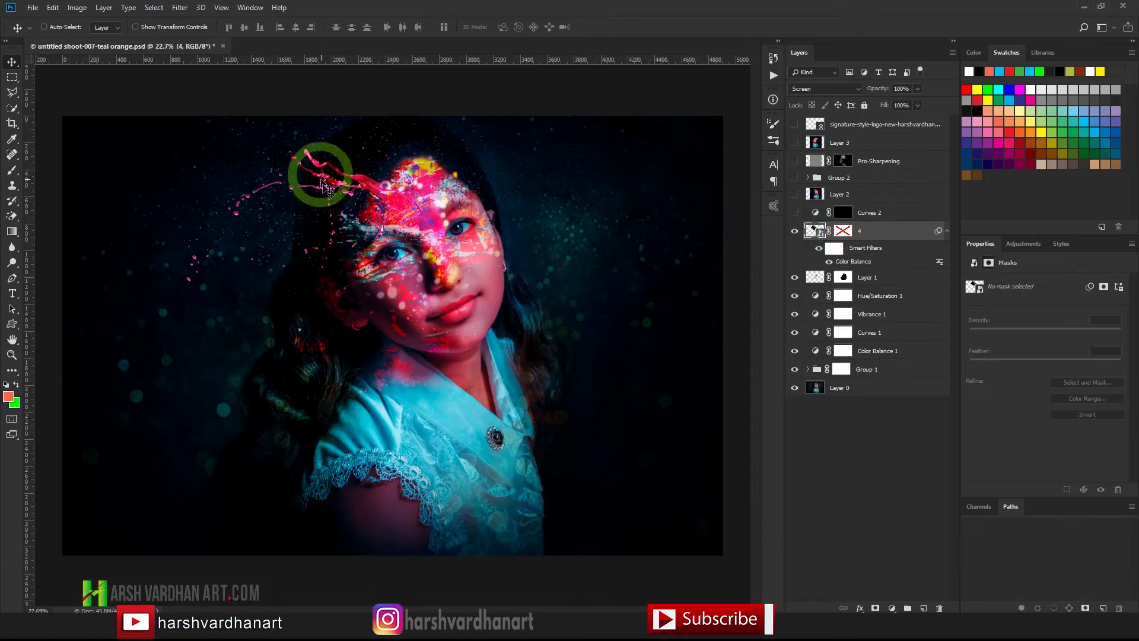
pyautogui.click(792, 232)
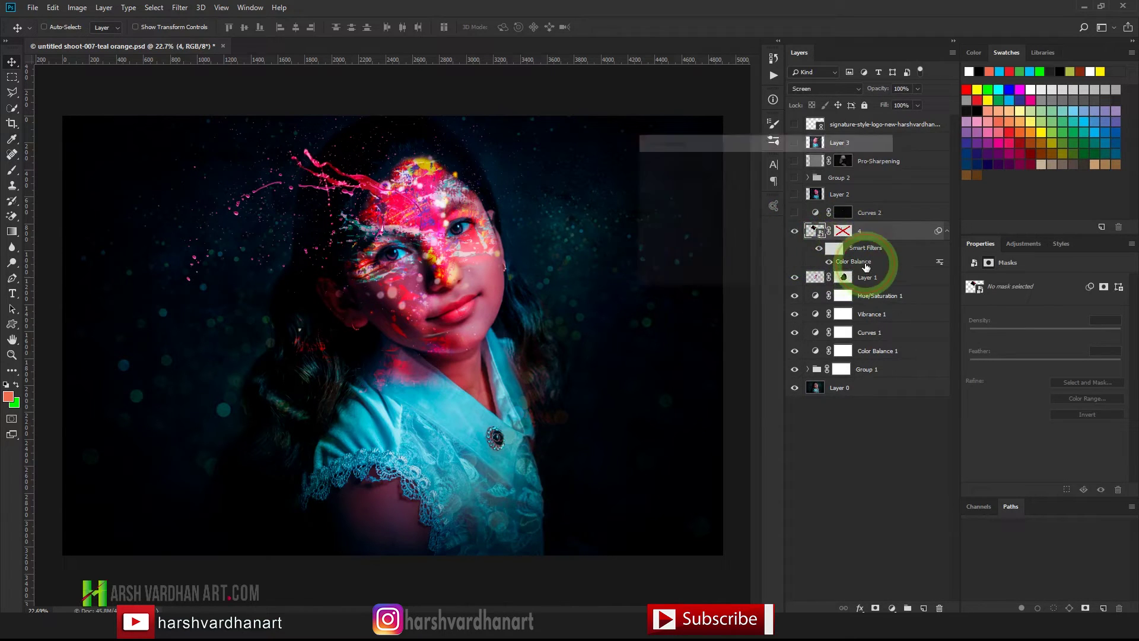
# Review the Color Balance smart filter on layer 4 for Midtones, Shadows and Highlights, and compare the layer's effect
pyautogui.doubleClick(866, 266)
pyautogui.moveTo(771, 149); pyautogui.dragTo(769, 154)
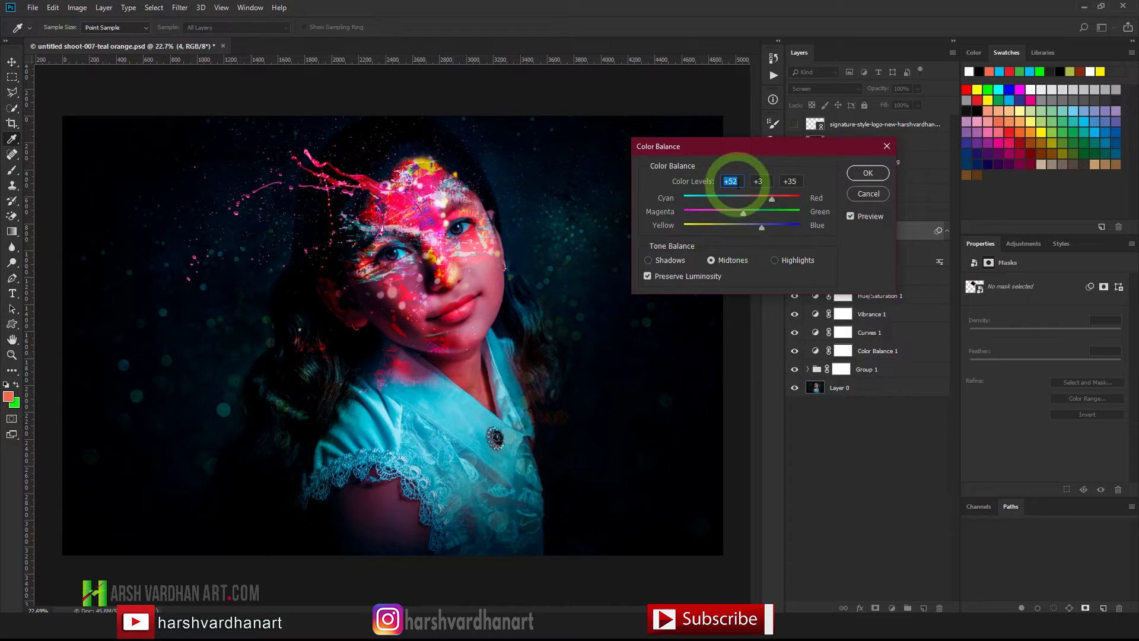
pyautogui.click(762, 181)
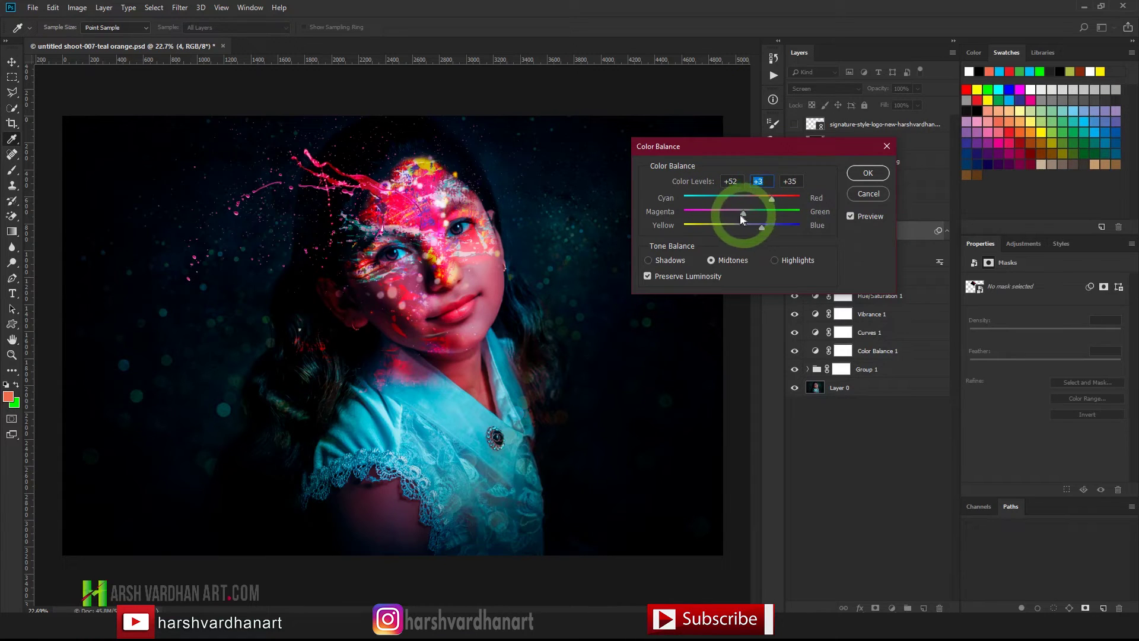
pyautogui.click(798, 183)
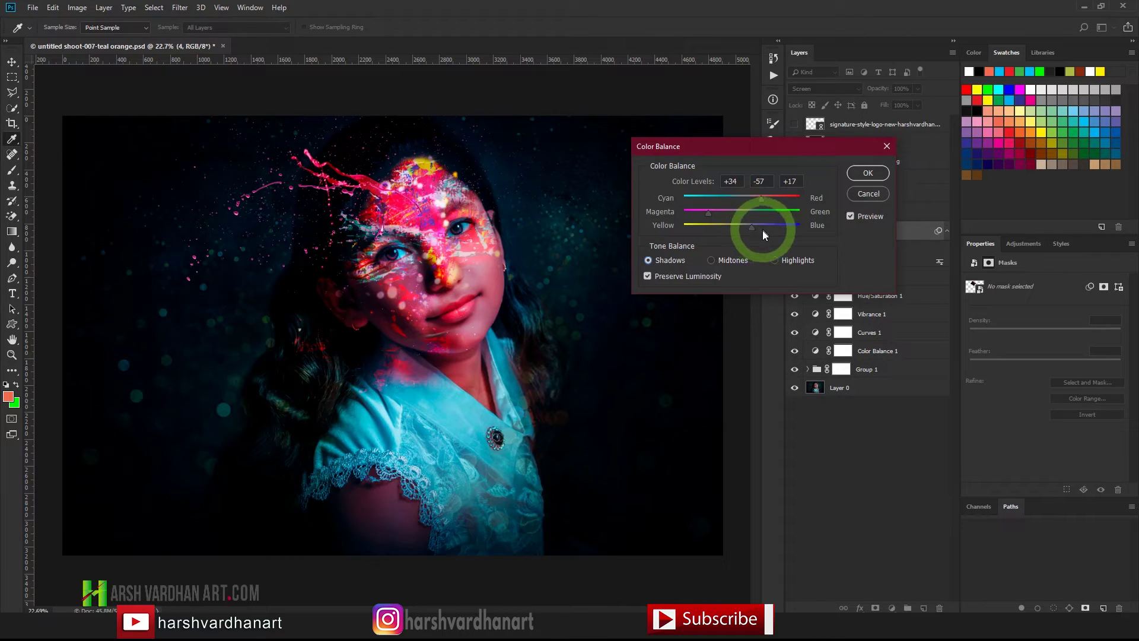
pyautogui.click(773, 259)
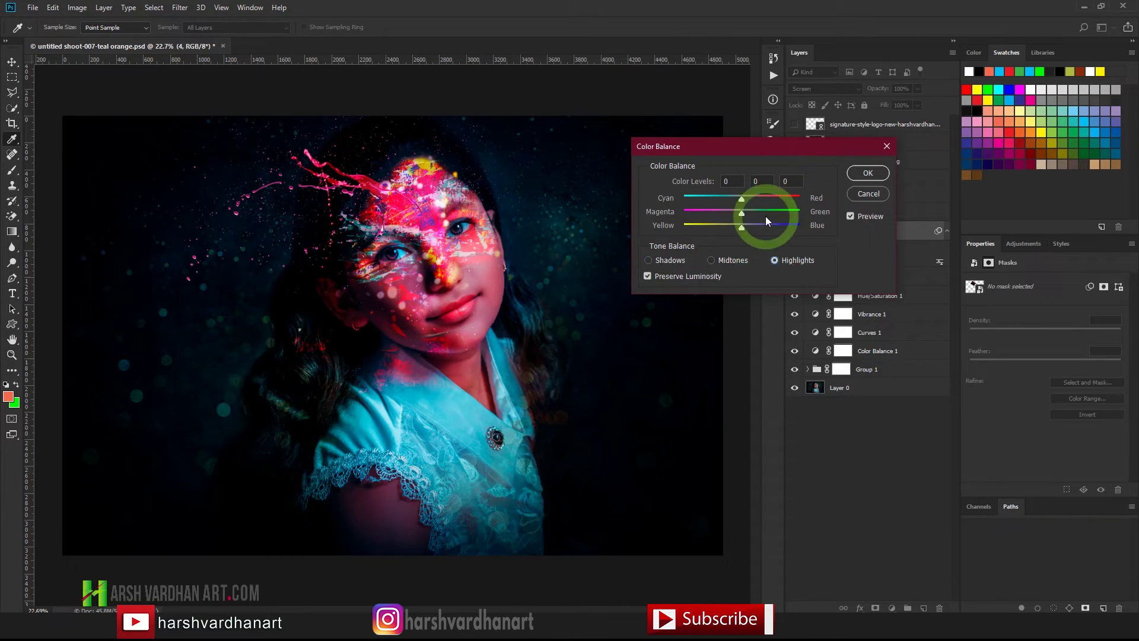
pyautogui.click(868, 173)
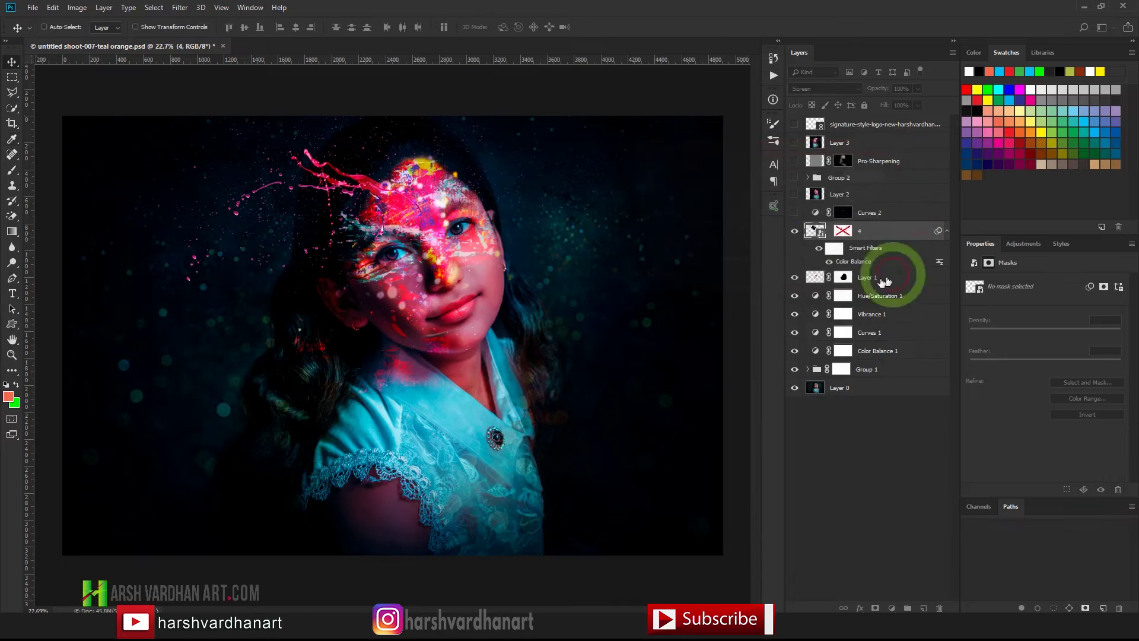
pyautogui.click(795, 232)
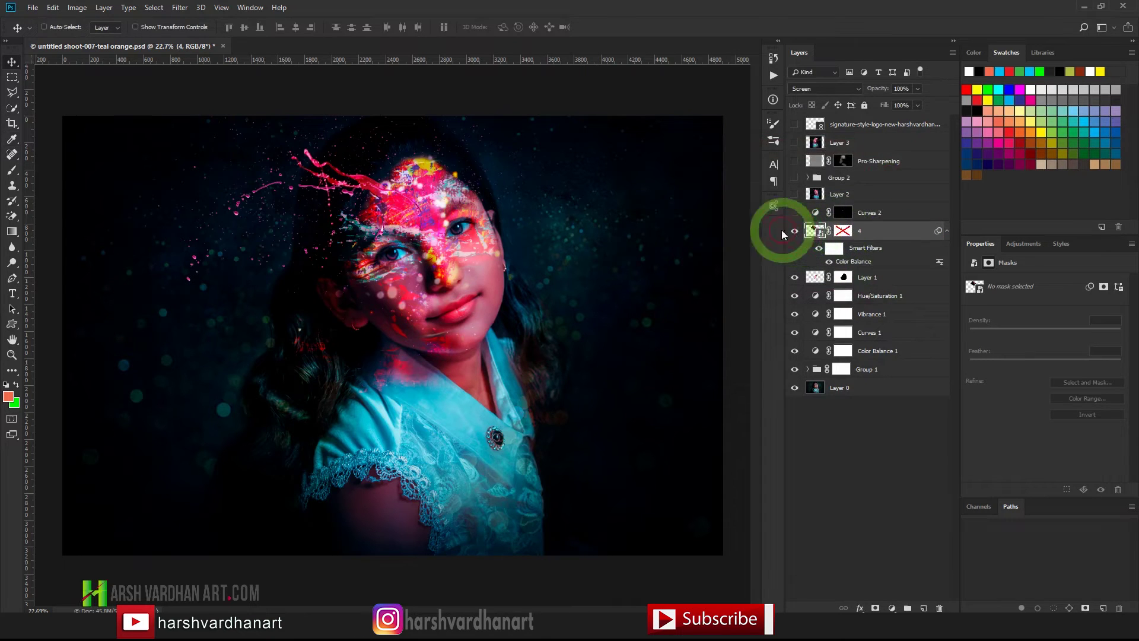
# Show the Curves 2 adjustment layer, open its settings, and toggle its visibility to compare the effect
pyautogui.click(795, 213)
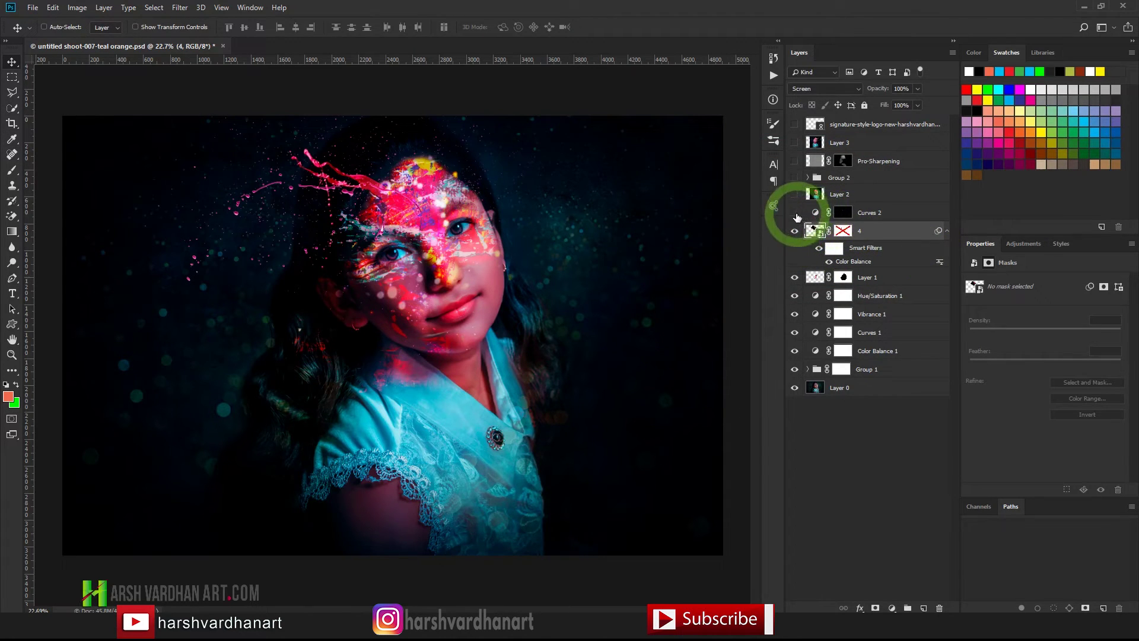
pyautogui.click(816, 214)
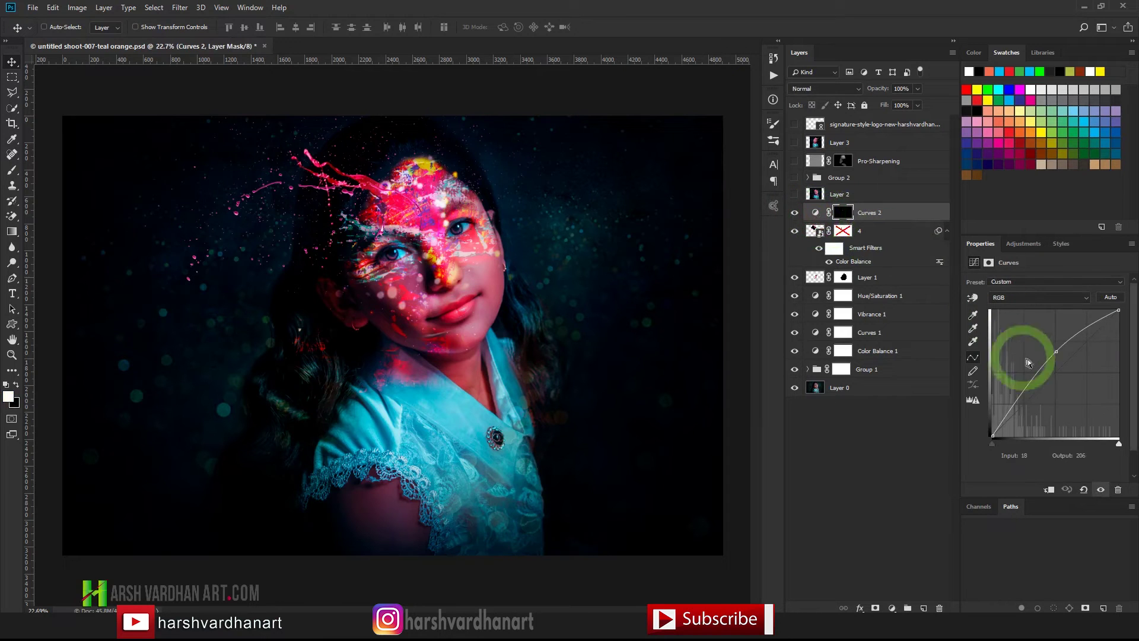
pyautogui.click(795, 212)
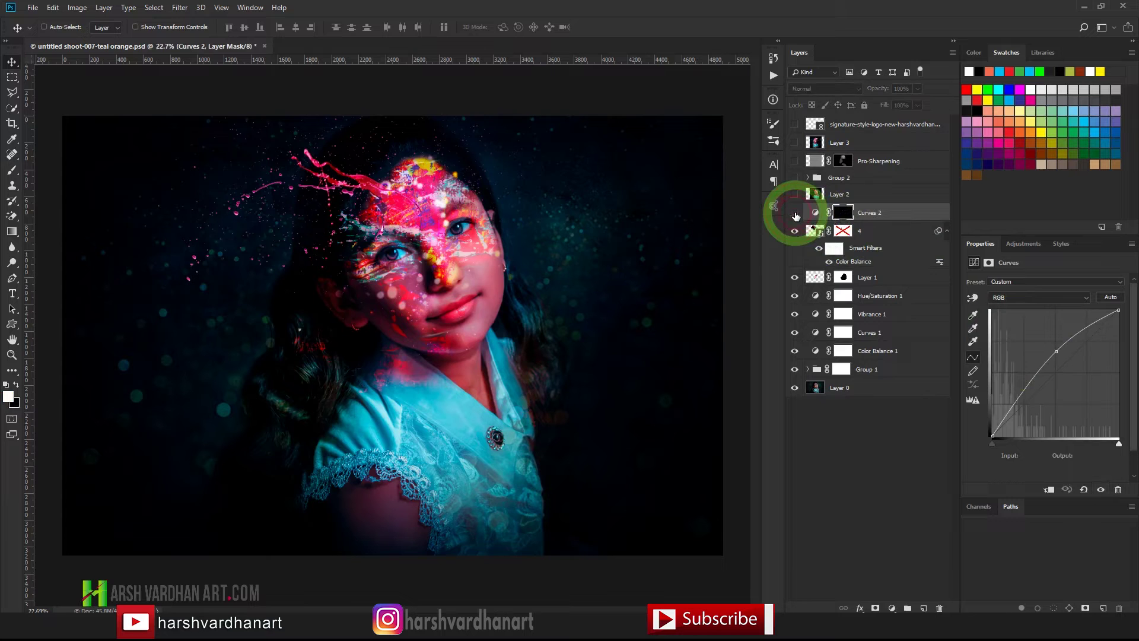
# Set the middle point of the Curves 2 curve to input 113, output 170, and select the layer's mask
pyautogui.keyDown('ctrl'); pyautogui.click(521, 247); pyautogui.keyUp('ctrl')
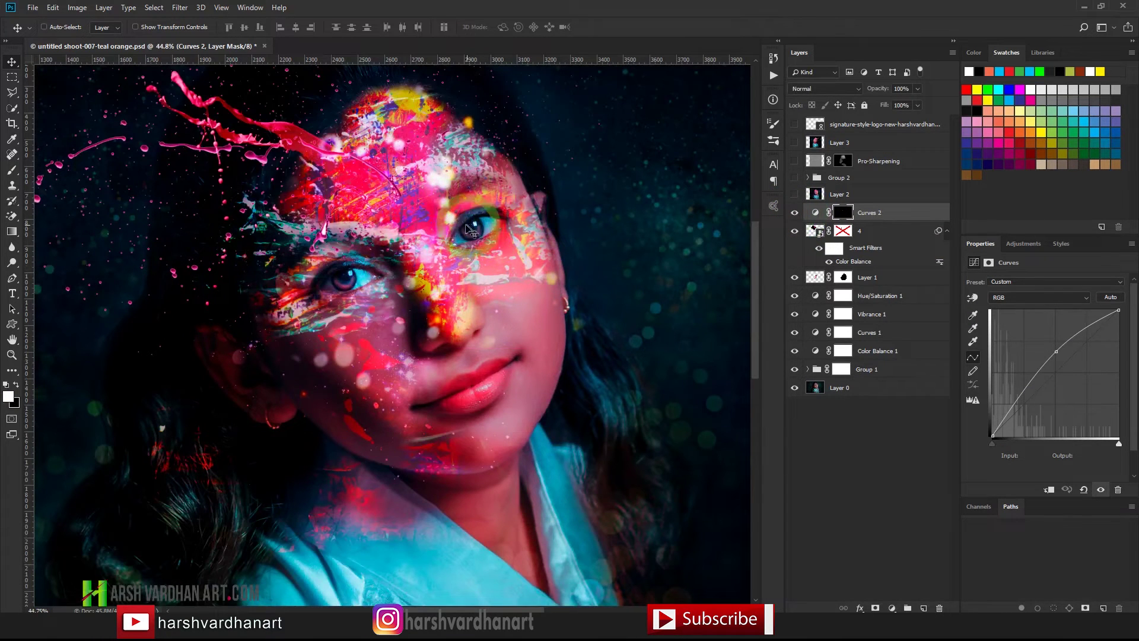
pyautogui.moveTo(1059, 351); pyautogui.dragTo(1048, 352)
pyautogui.click(848, 214)
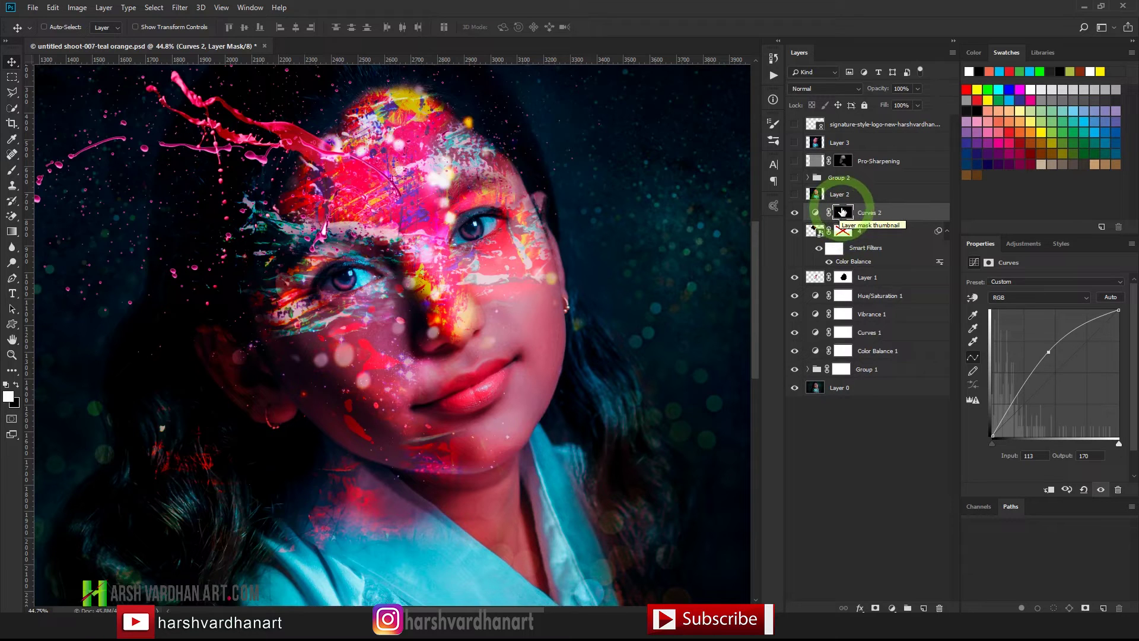
pyautogui.click(537, 243)
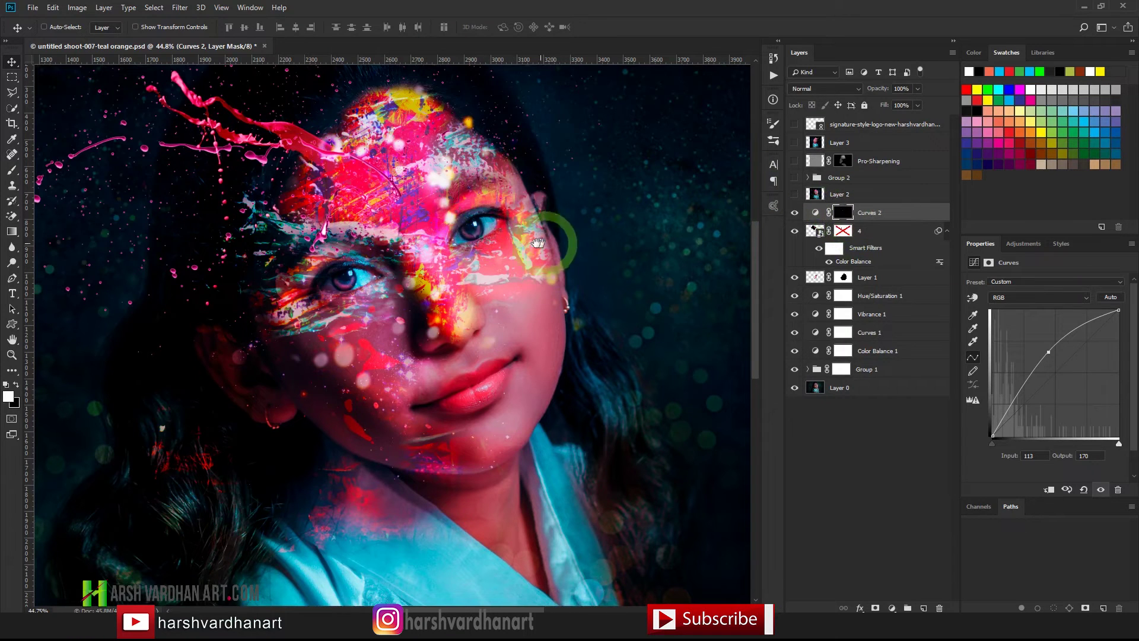
# Inspect the Curves 2 layer mask on its own, then return to the full portrait view
pyautogui.keyDown('alt'); pyautogui.click(848, 216); pyautogui.keyUp('alt')
pyautogui.moveTo(483, 237)
pyautogui.mouseDown()
pyautogui.moveTo(492, 229)
pyautogui.moveTo(469, 238)
pyautogui.mouseUp()
pyautogui.click(344, 280)
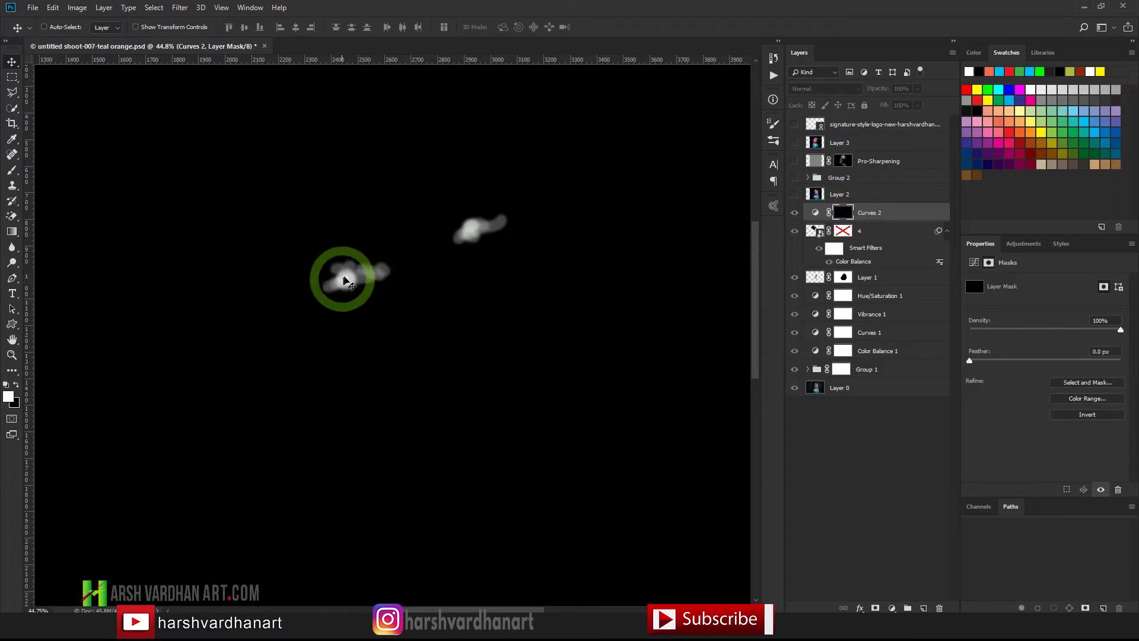
pyautogui.keyDown('alt'); pyautogui.click(843, 214); pyautogui.keyUp('alt')
pyautogui.moveTo(610, 236)
pyautogui.mouseDown()
pyautogui.moveTo(573, 238)
pyautogui.moveTo(600, 237)
pyautogui.moveTo(590, 244)
pyautogui.mouseUp()
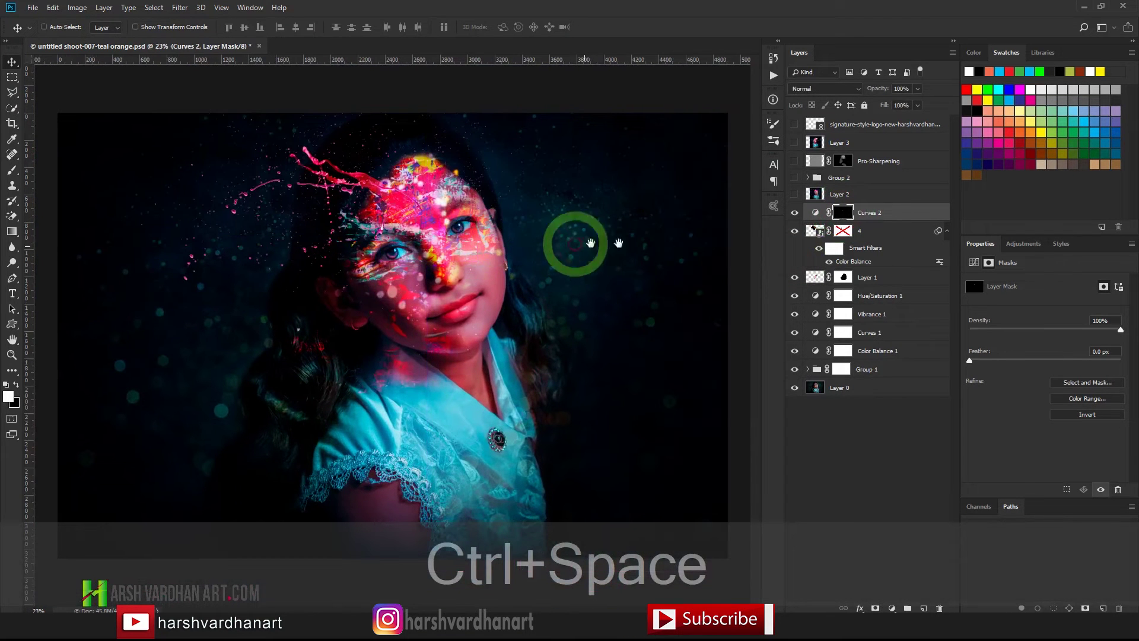
# Compare the portrait with and without Layer 2, and leave Layer 2 shown
pyautogui.click(794, 198)
pyautogui.click(796, 197)
pyautogui.click(795, 197)
pyautogui.click(795, 196)
pyautogui.click(795, 196)
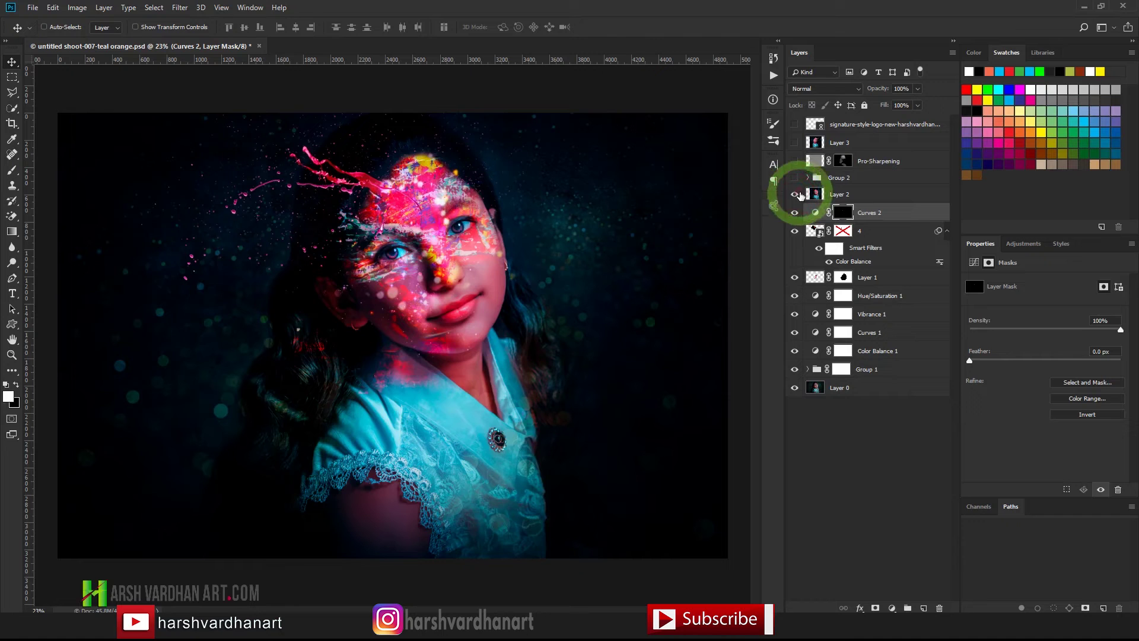
# Expand Group 2 to examine its two Curves layers and collapse it again
pyautogui.click(812, 178)
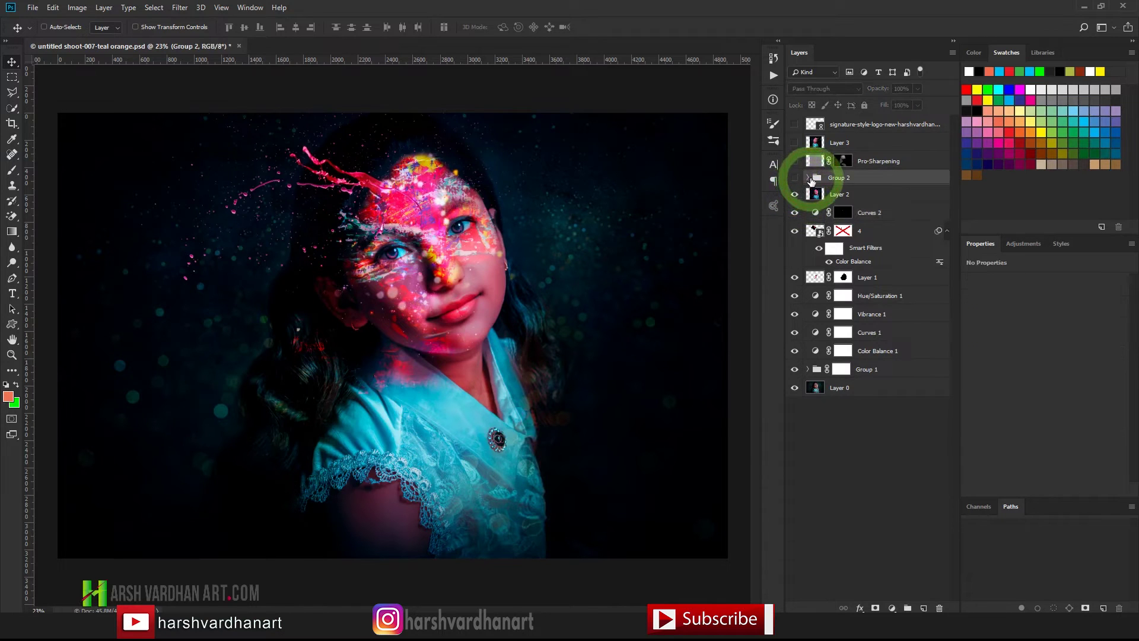
pyautogui.click(807, 177)
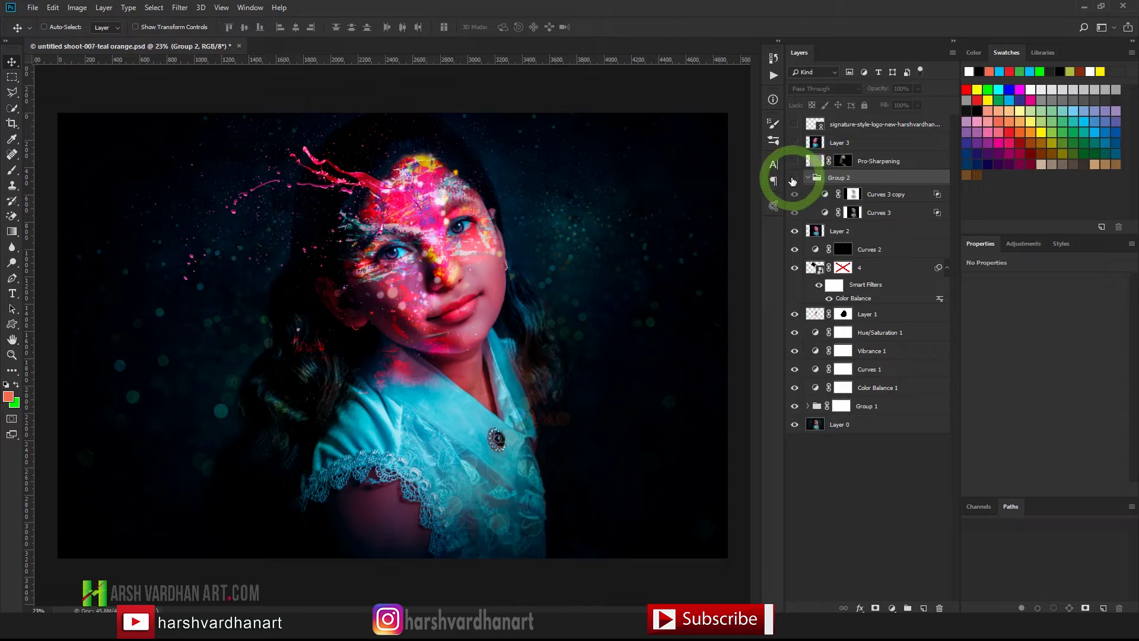
pyautogui.click(794, 178)
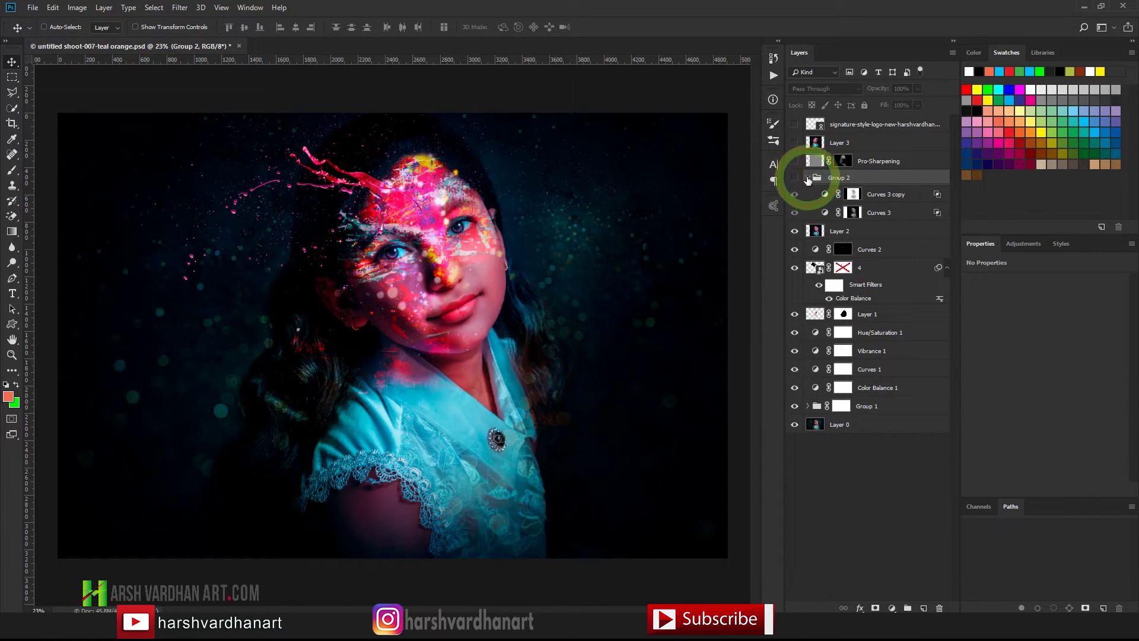
pyautogui.click(808, 178)
# Select Layer 2 and stamp all visible layers into a new merged layer directly above it
pyautogui.click(823, 196)
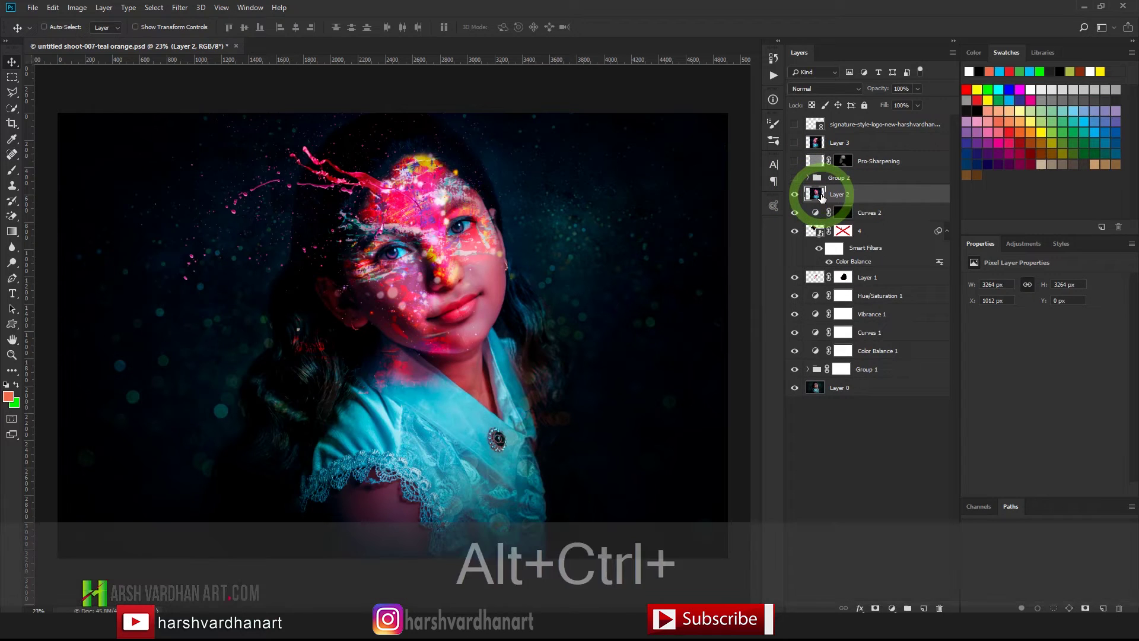
pyautogui.hotkey('ctrl', 'alt', 'shift', 'e')
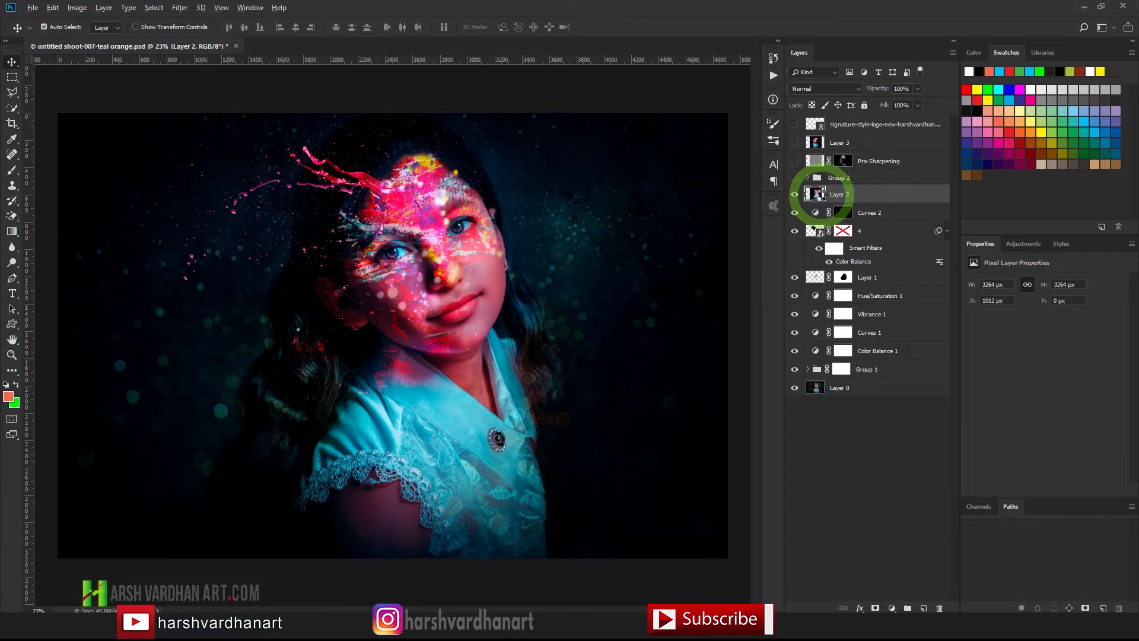
pyautogui.click(795, 196)
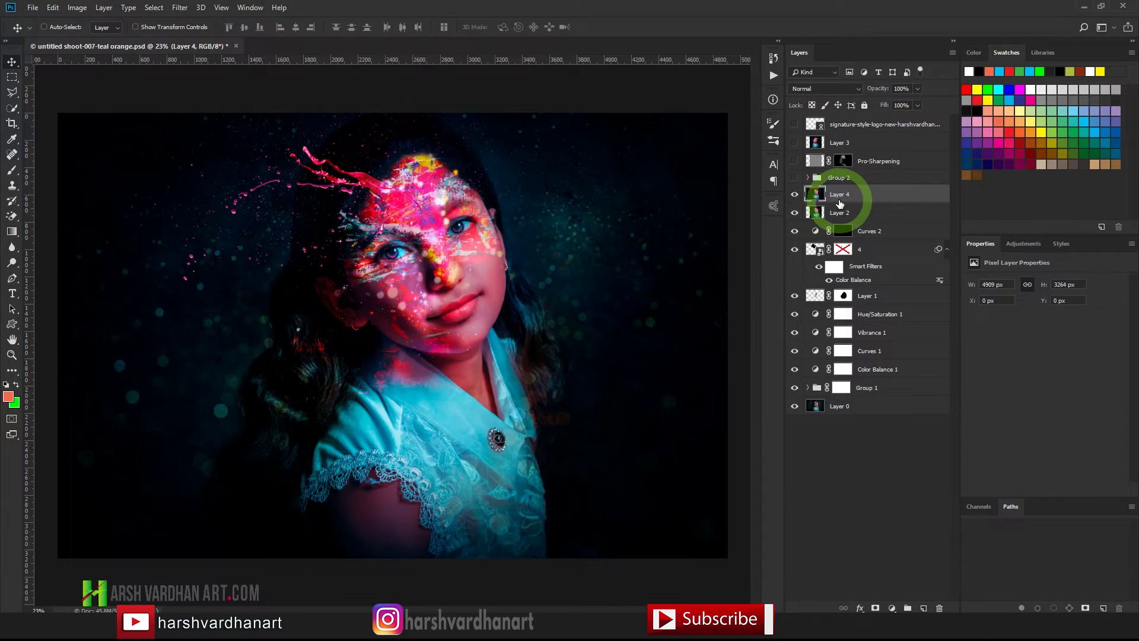
# Add a Curves adjustment layer above the merged layer and darken it with a curve point at input 187, output 111
pyautogui.press('F8')
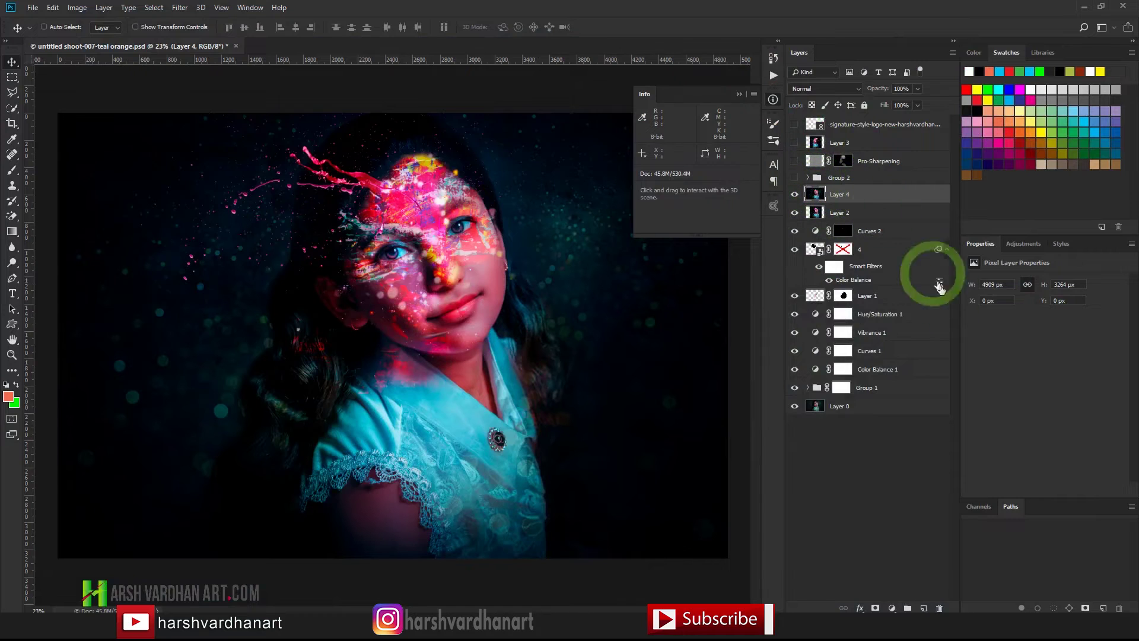
pyautogui.click(1023, 244)
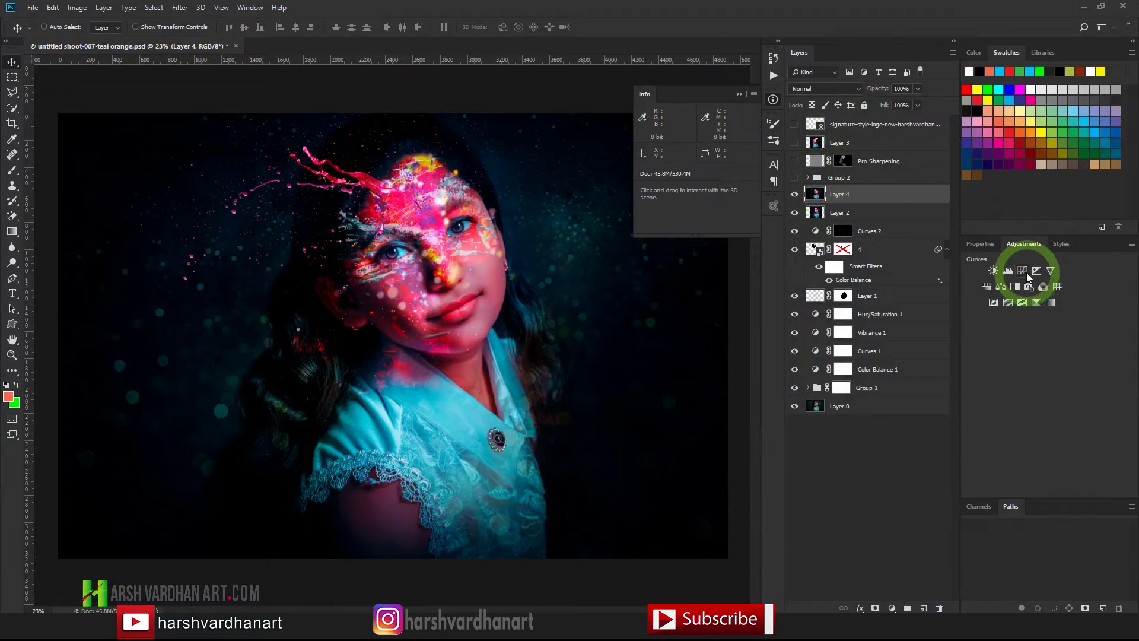
pyautogui.click(1022, 271)
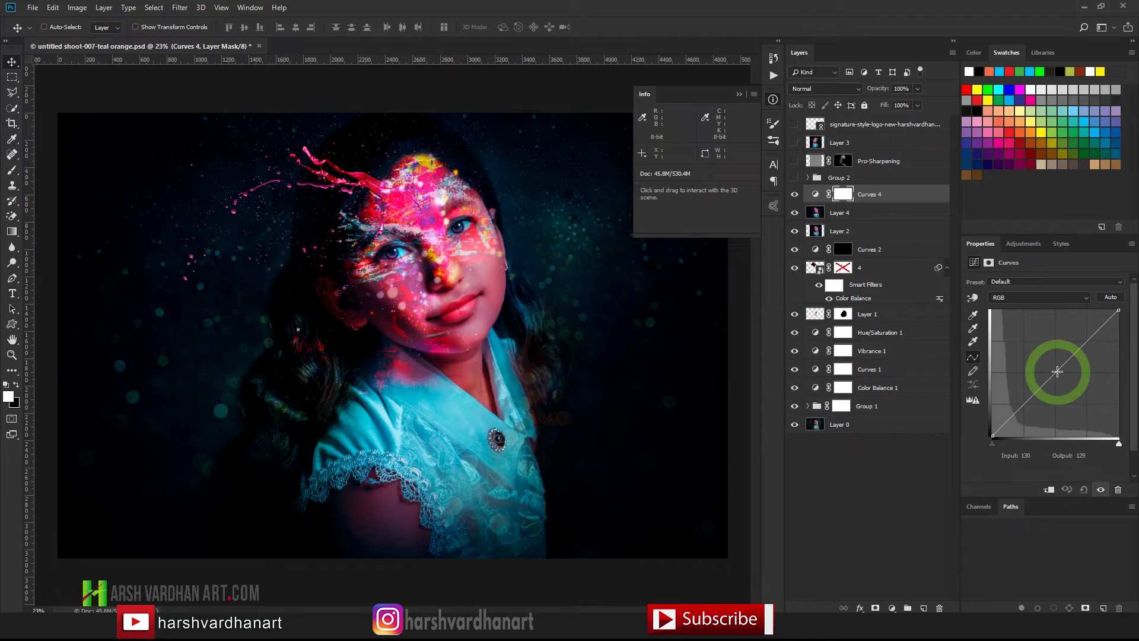
pyautogui.press('super+plus')
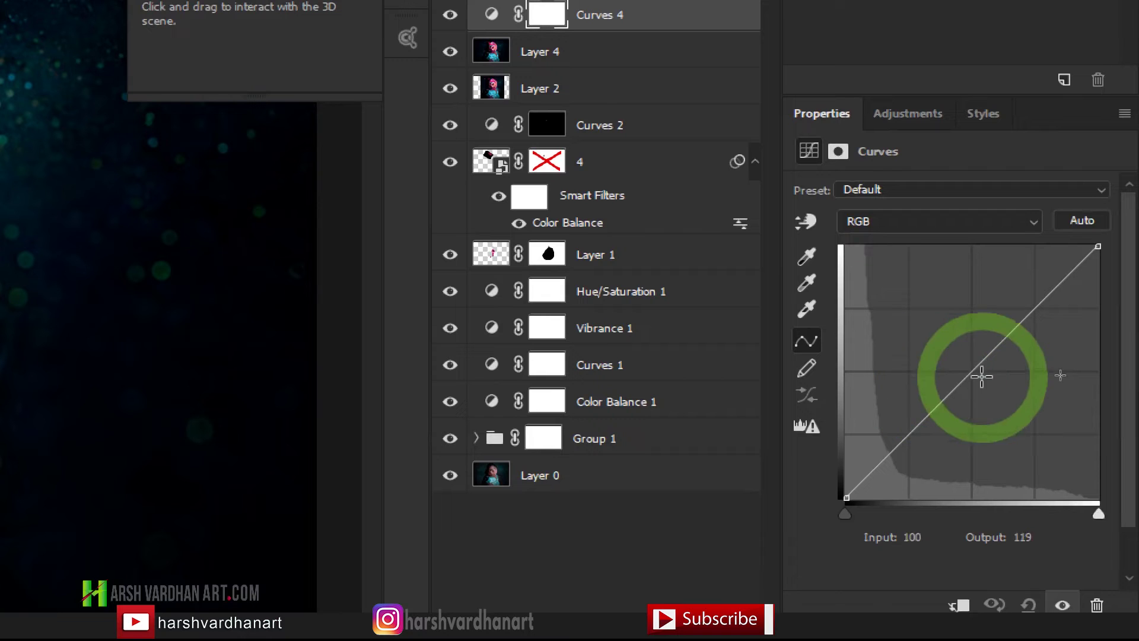
pyautogui.moveTo(983, 363); pyautogui.dragTo(1030, 392)
pyautogui.press('super+minus')
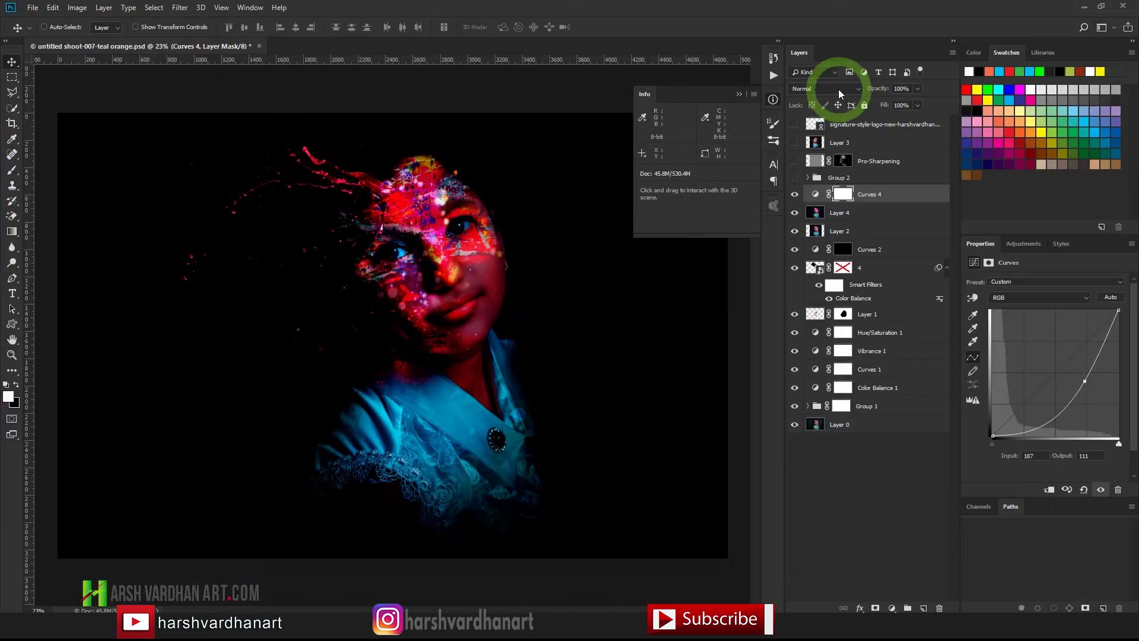
# Set the blend mode of the new darkening Curves layer to Luminosity
pyautogui.press('super+plus')
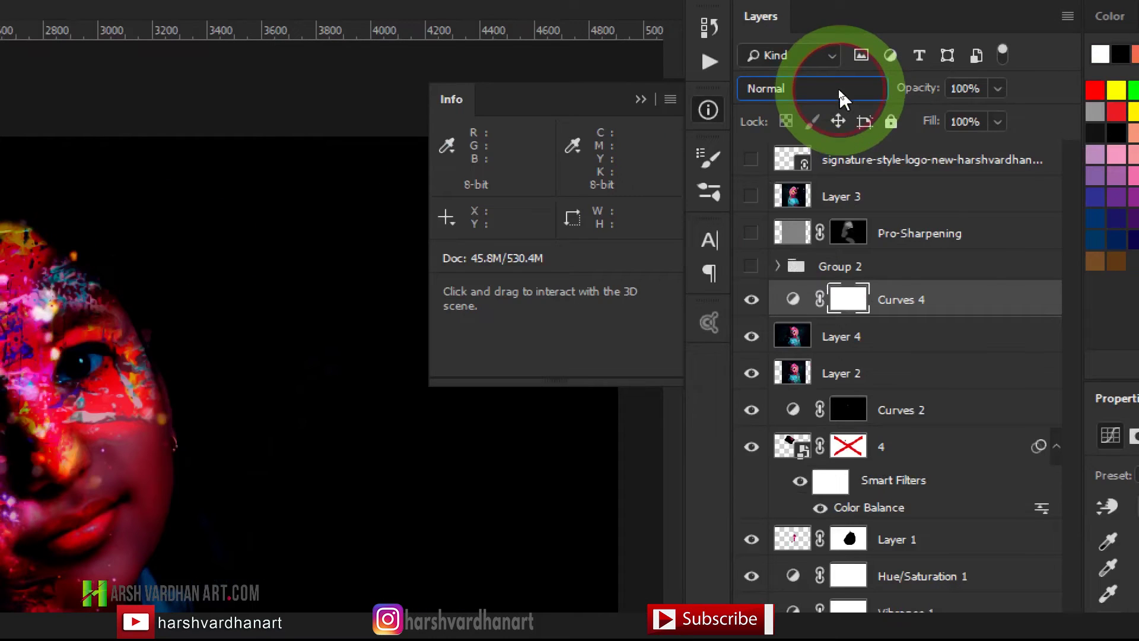
pyautogui.click(839, 91)
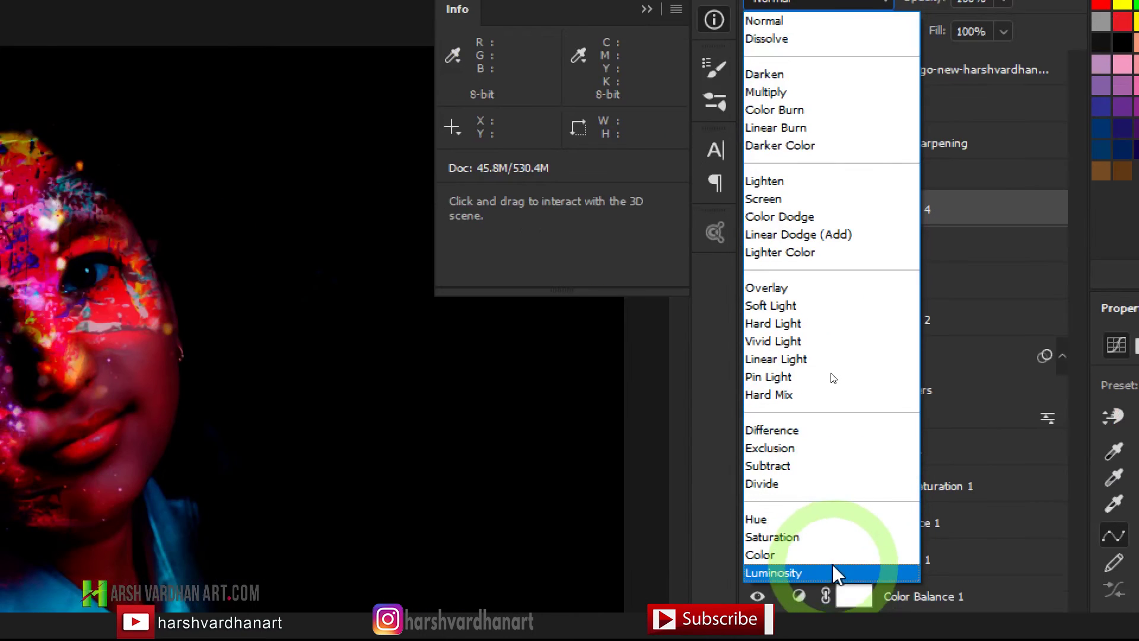
pyautogui.click(836, 573)
pyautogui.press('super+minus')
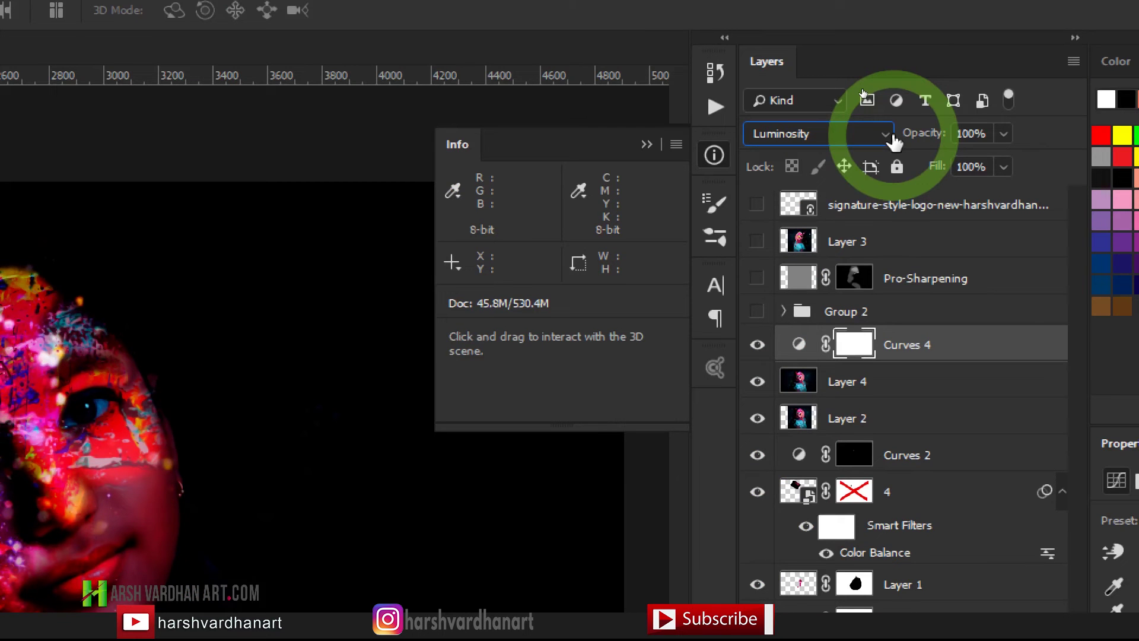